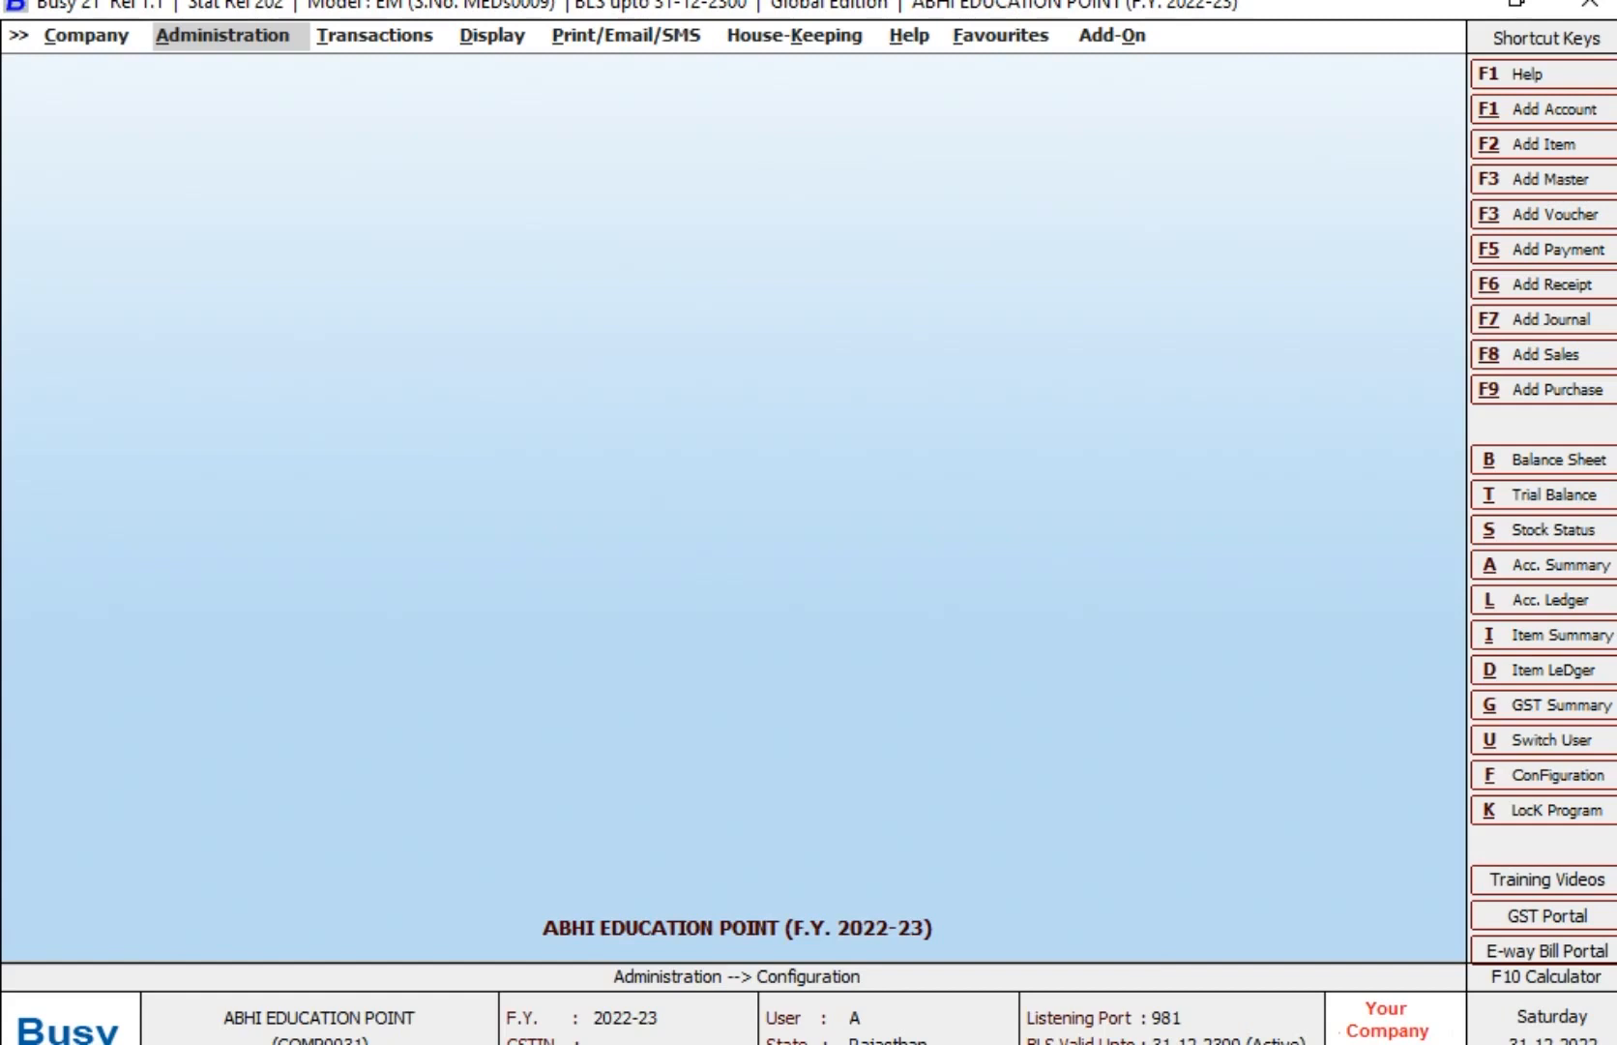
- Open the Accounts section of the Features / Options configuration
key(Escape)
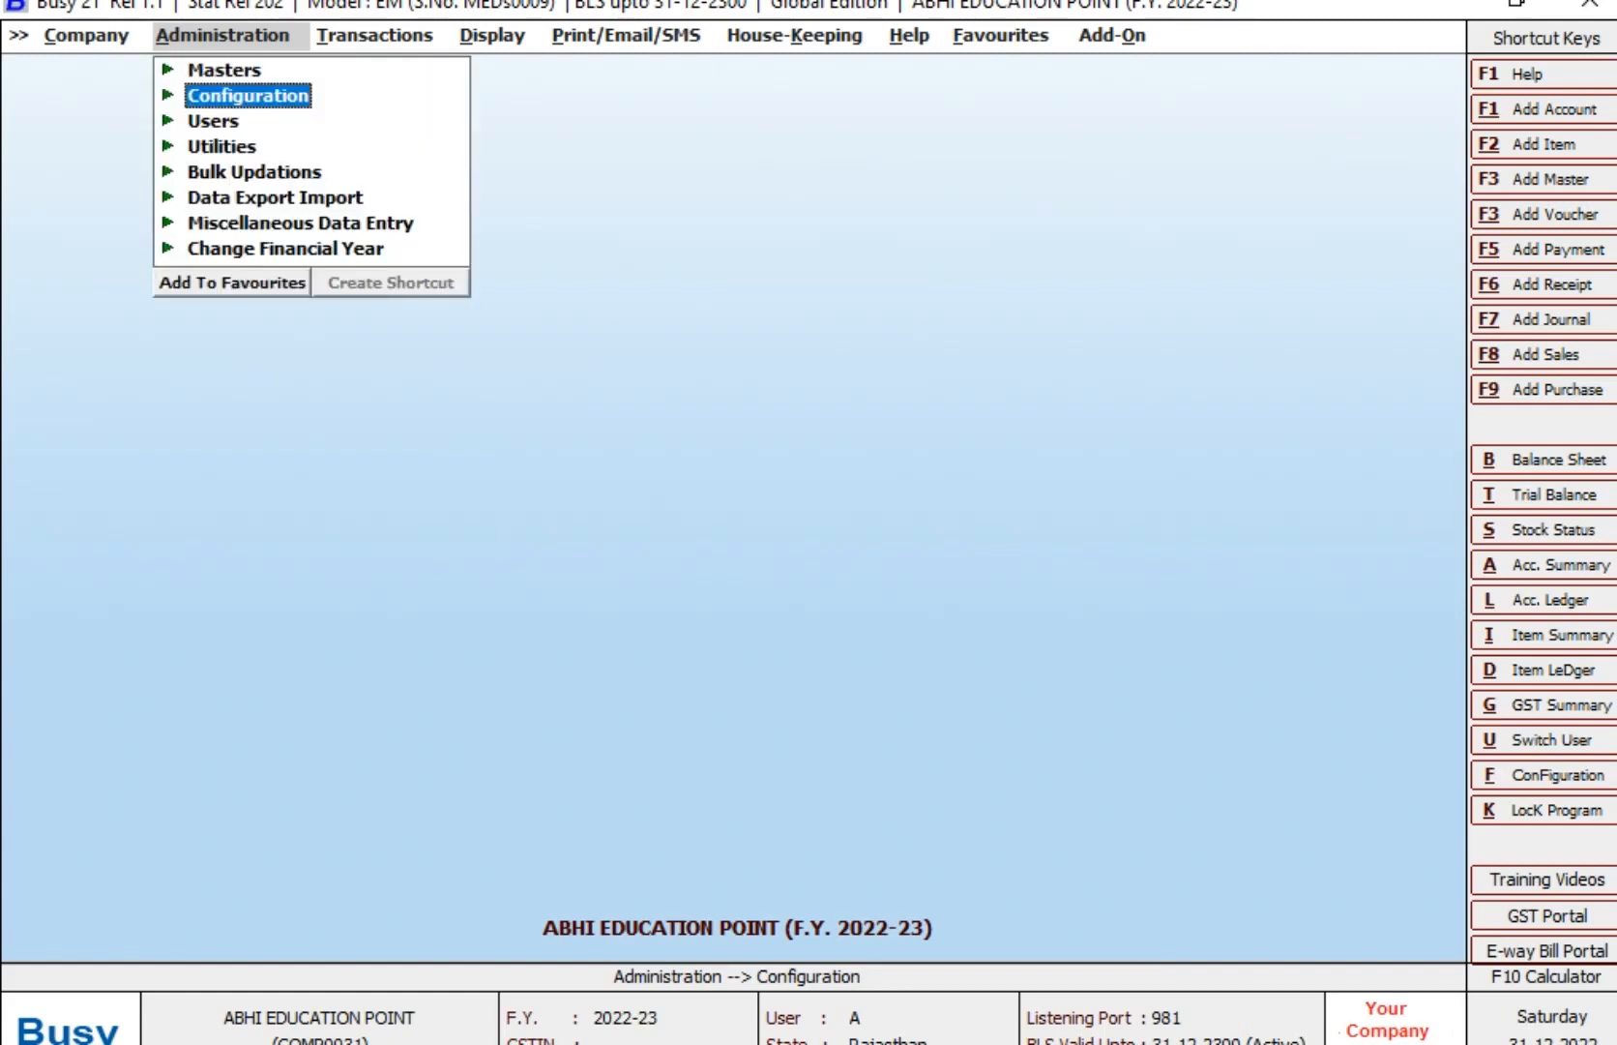
key(Return)
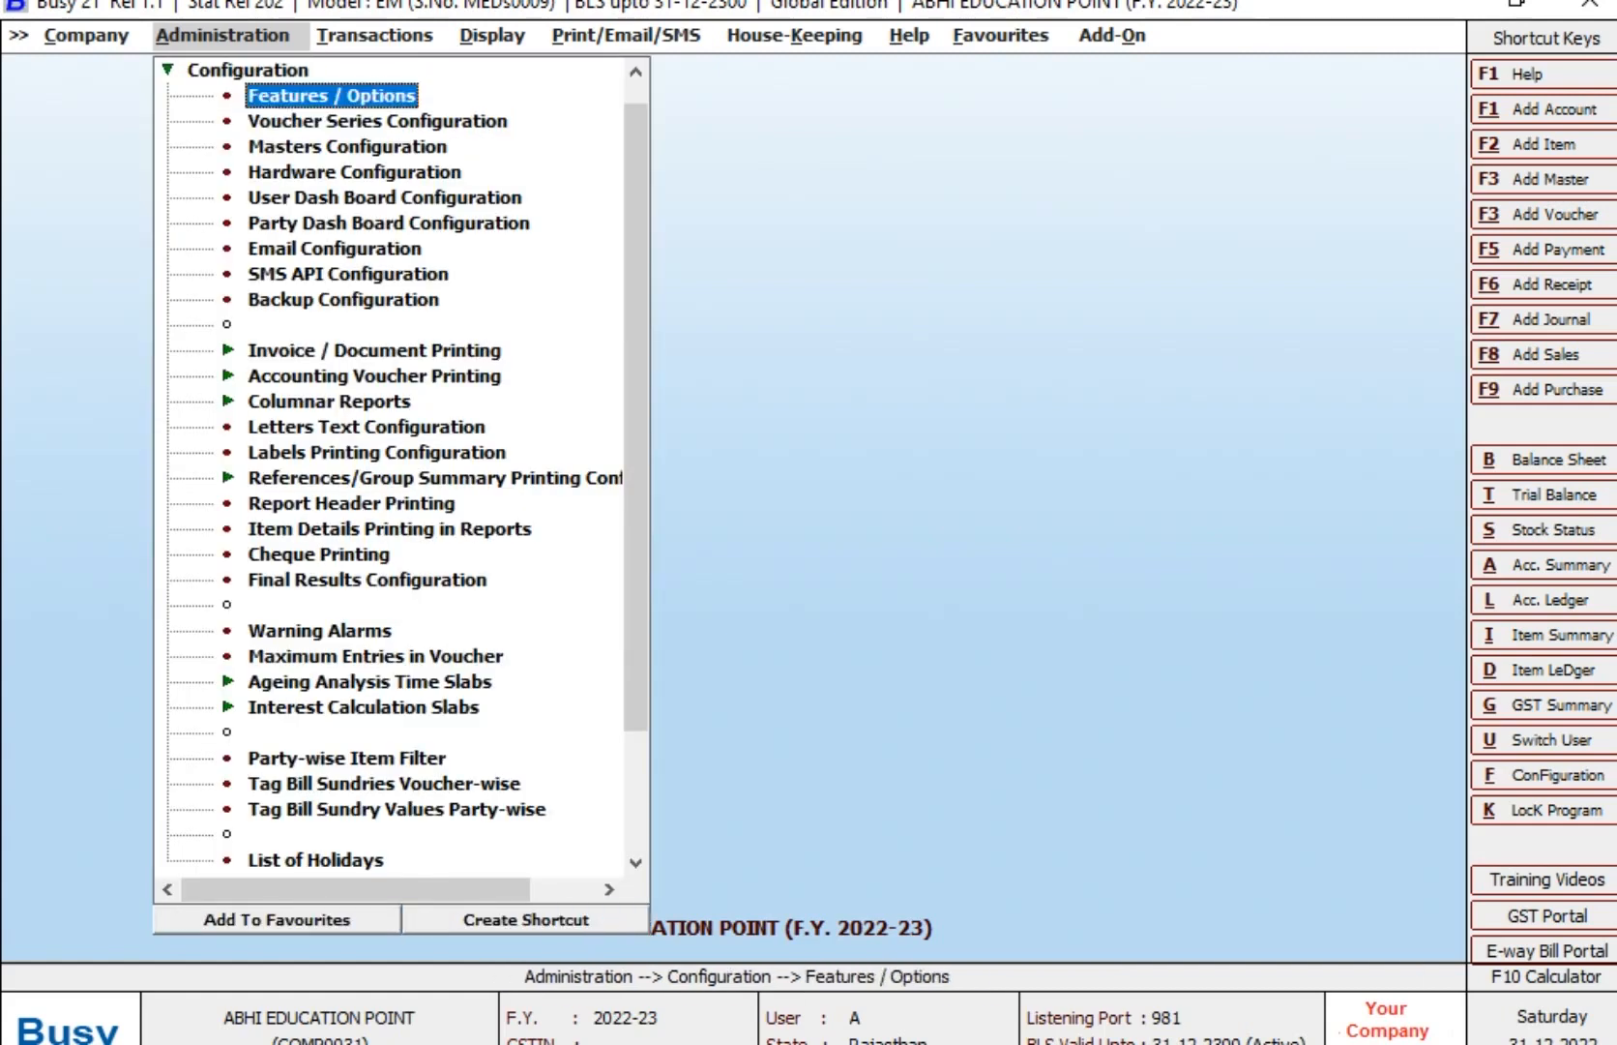
key(Return)
key(Down)
key(Down)
key(Down)
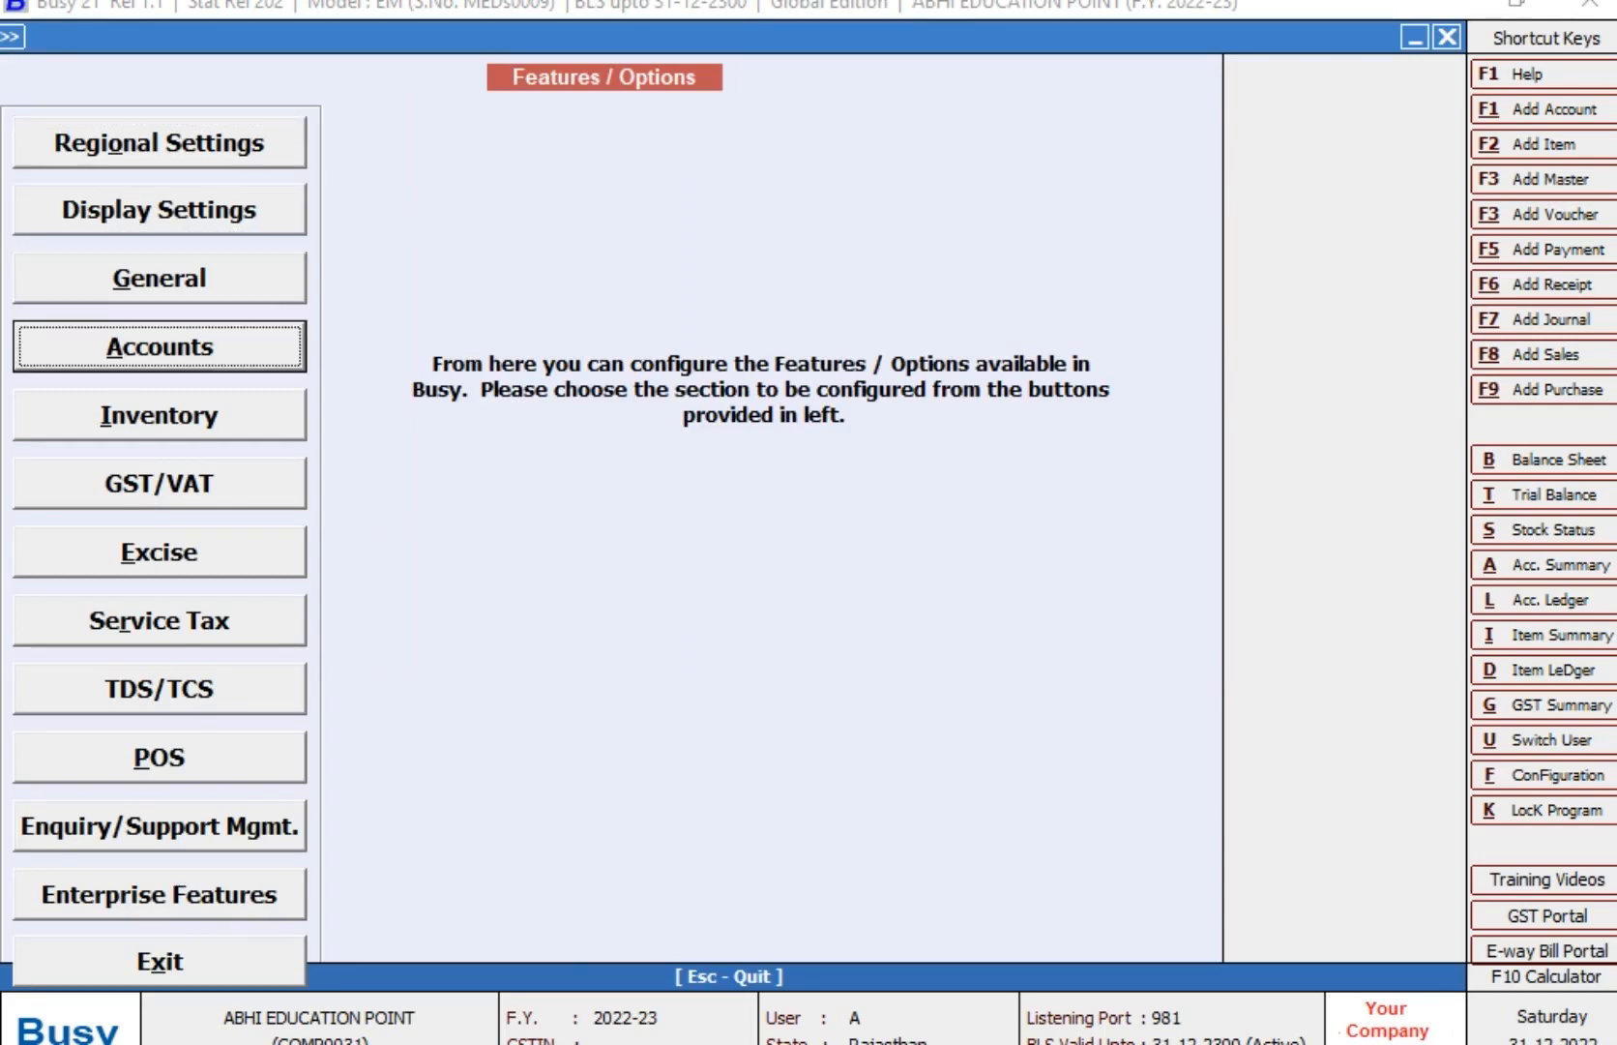
key(Return)
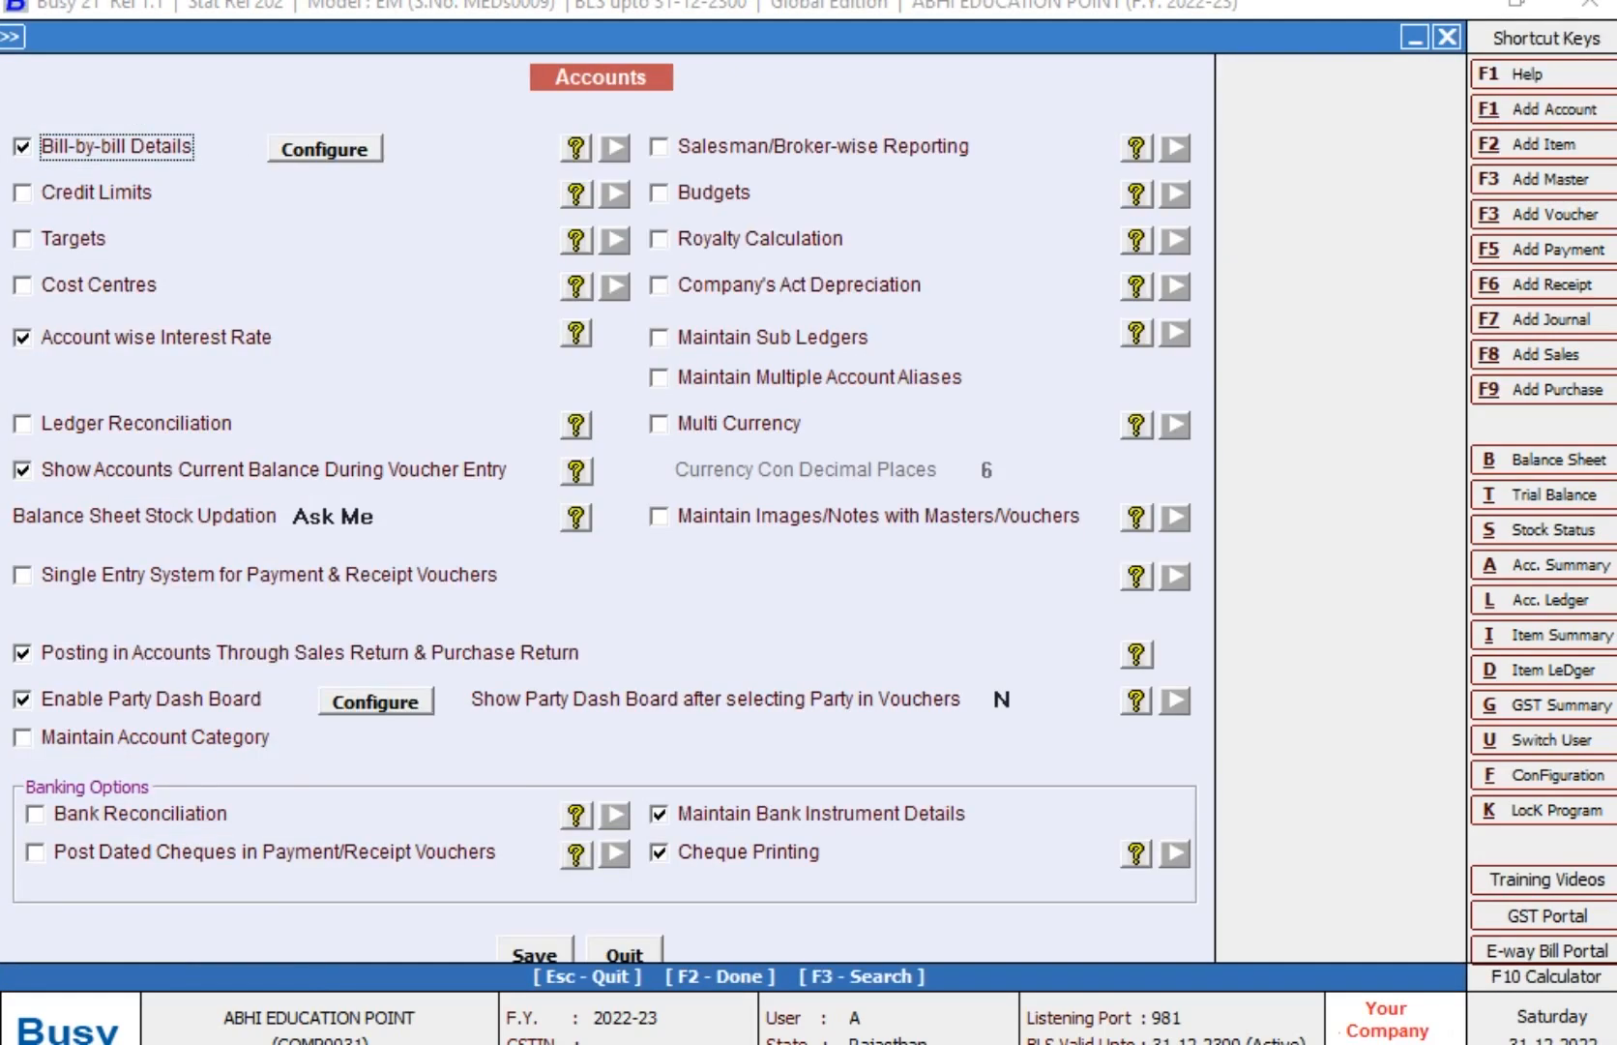
- Enable Ledger Reconciliation in the Accounts options, save the settings and leave the configuration
click(24, 423)
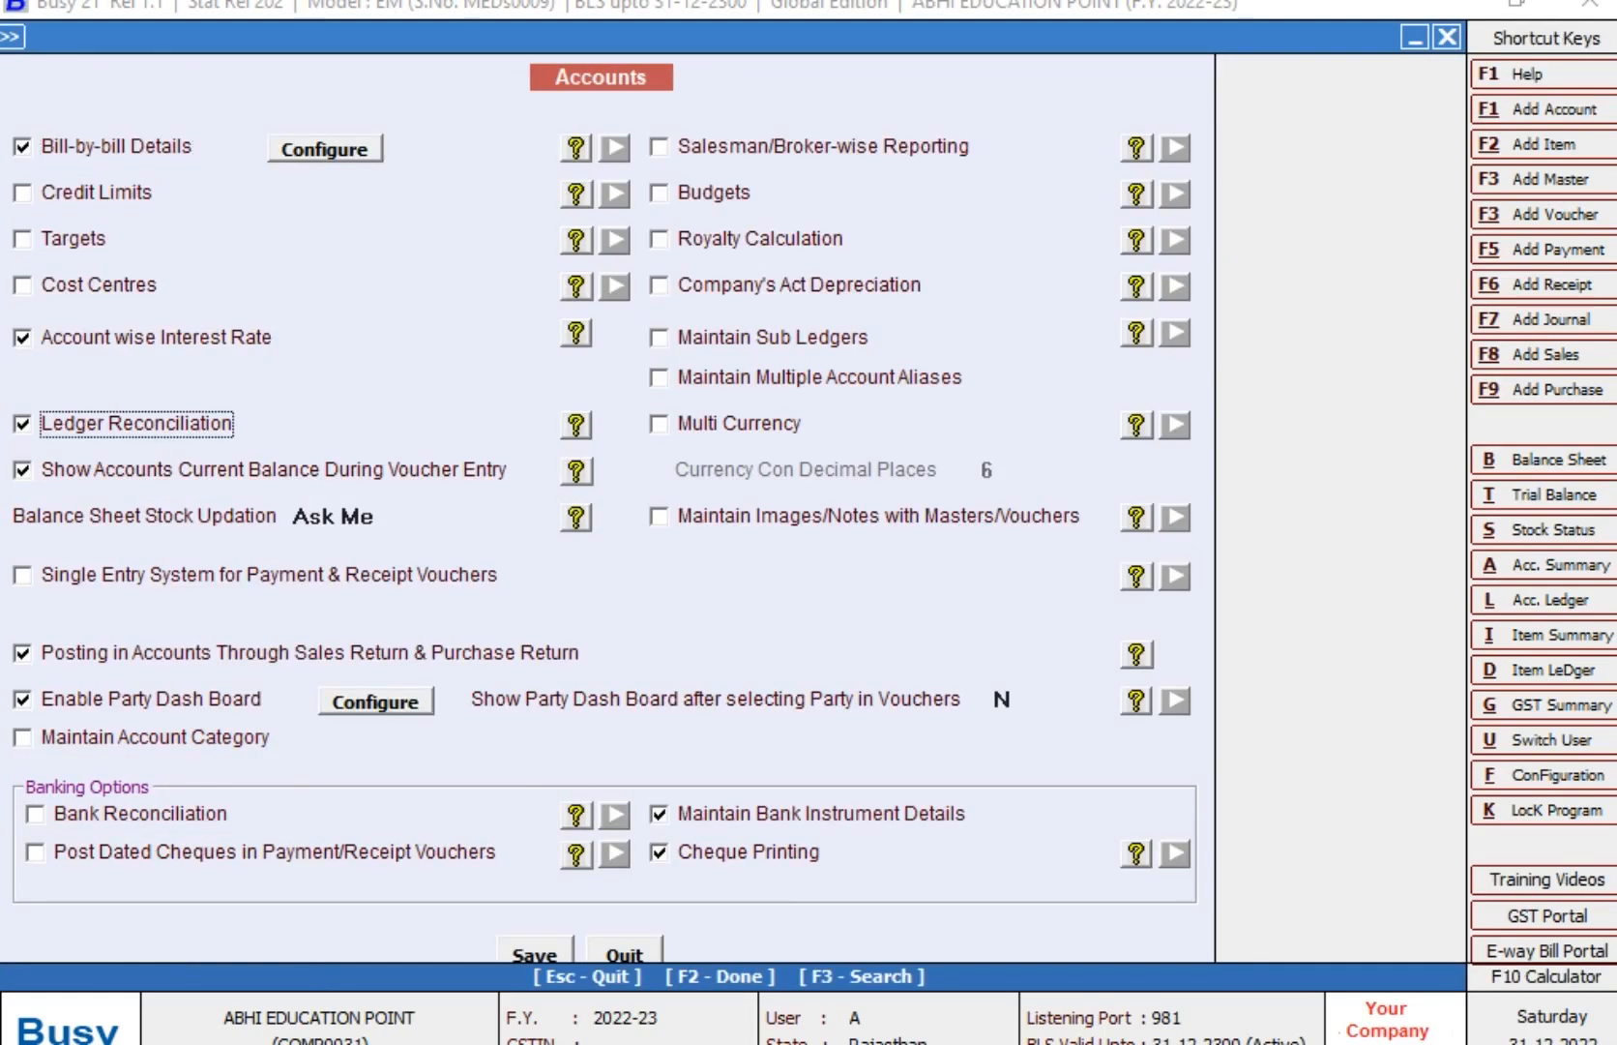
key(F2)
key(Return)
key(Escape)
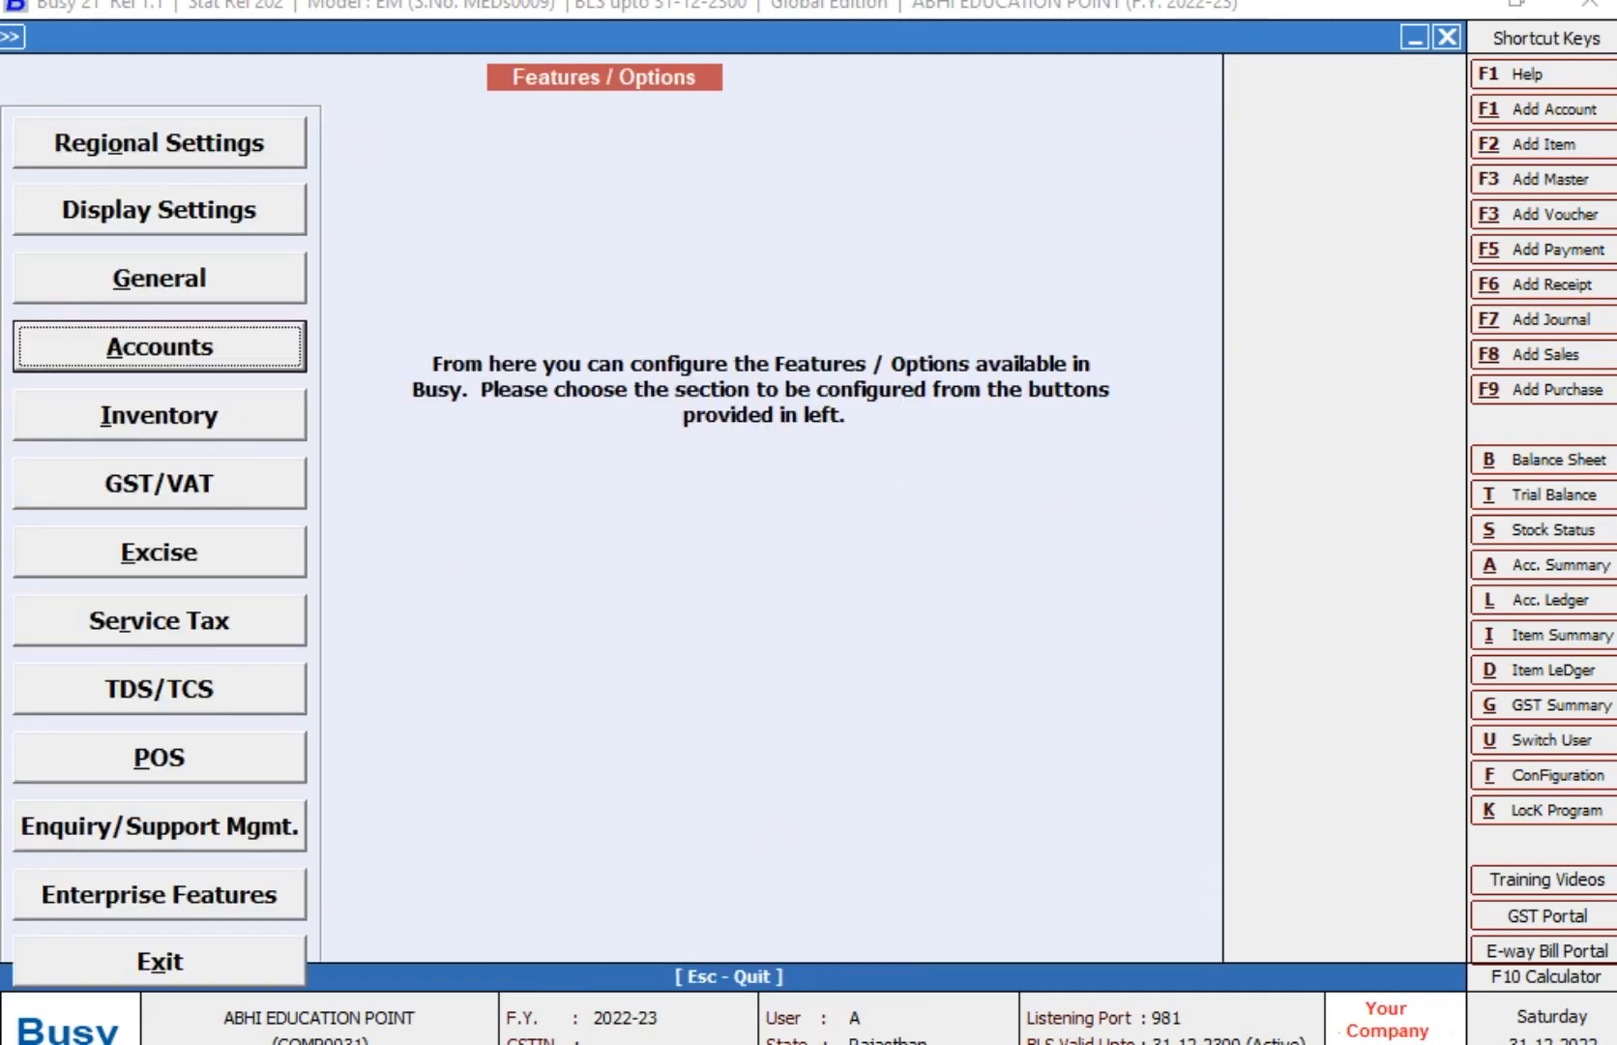
key(Escape)
key(Escape)
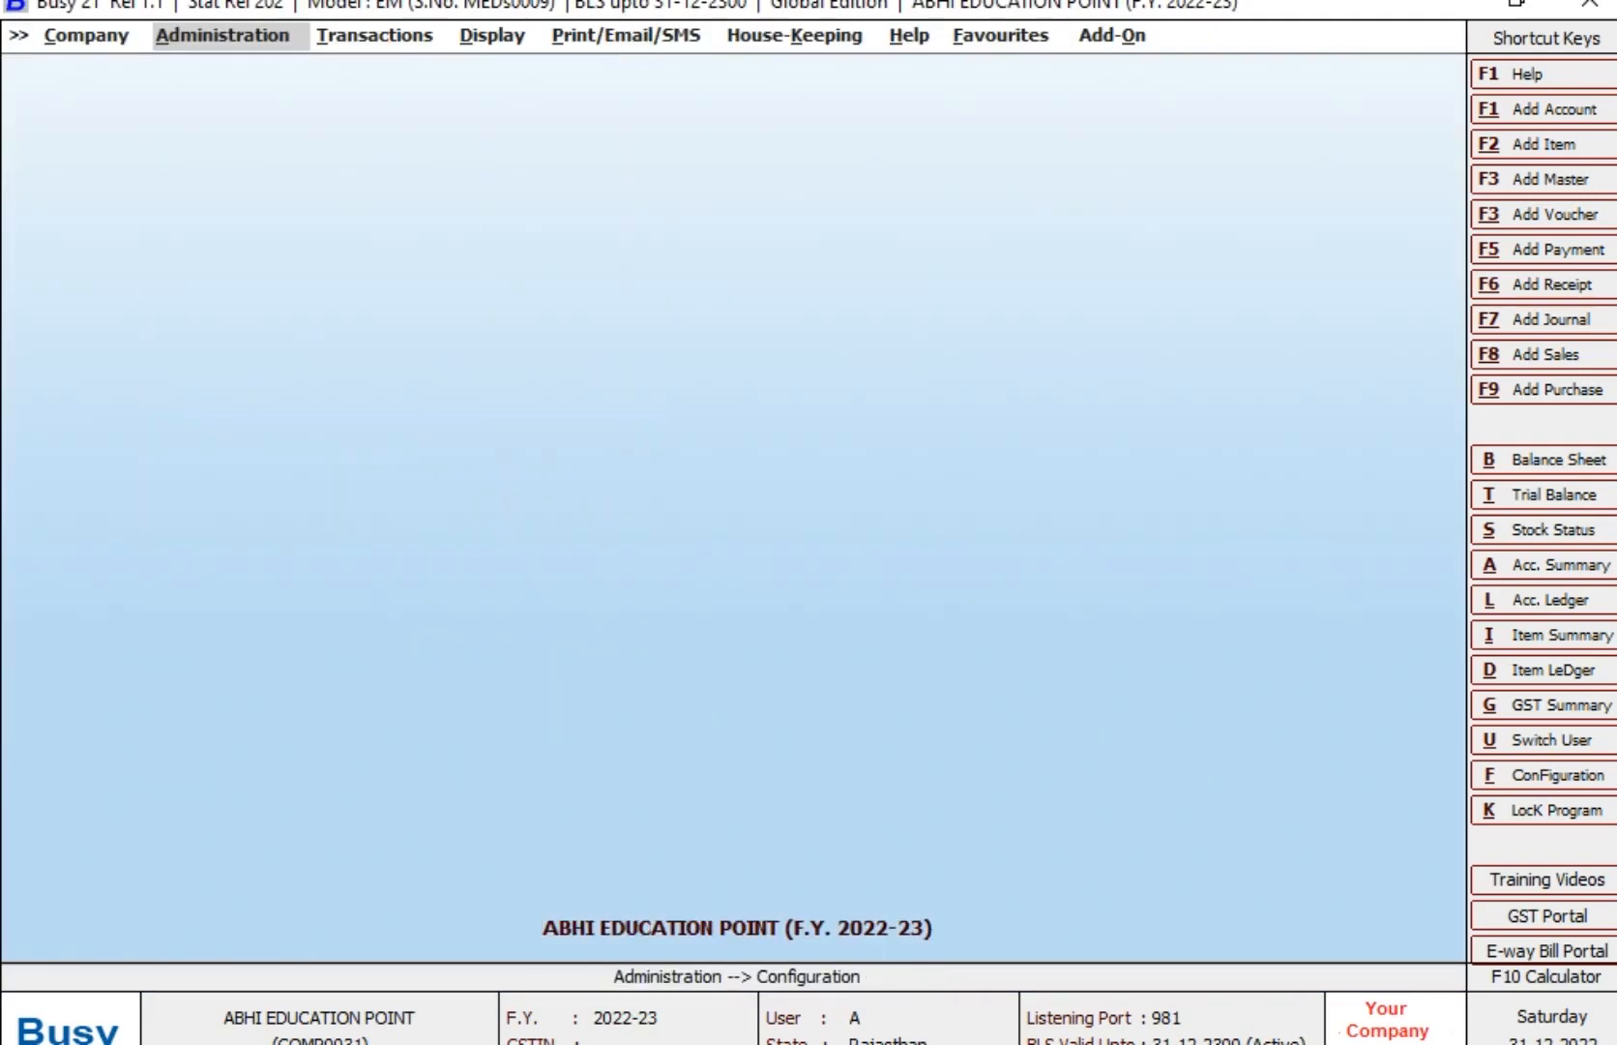
- Display the account ledger of SHIVANI ENTERPRISES from 01-04-2022 to 05-05-2022 and go through its purchase entries
text(l)
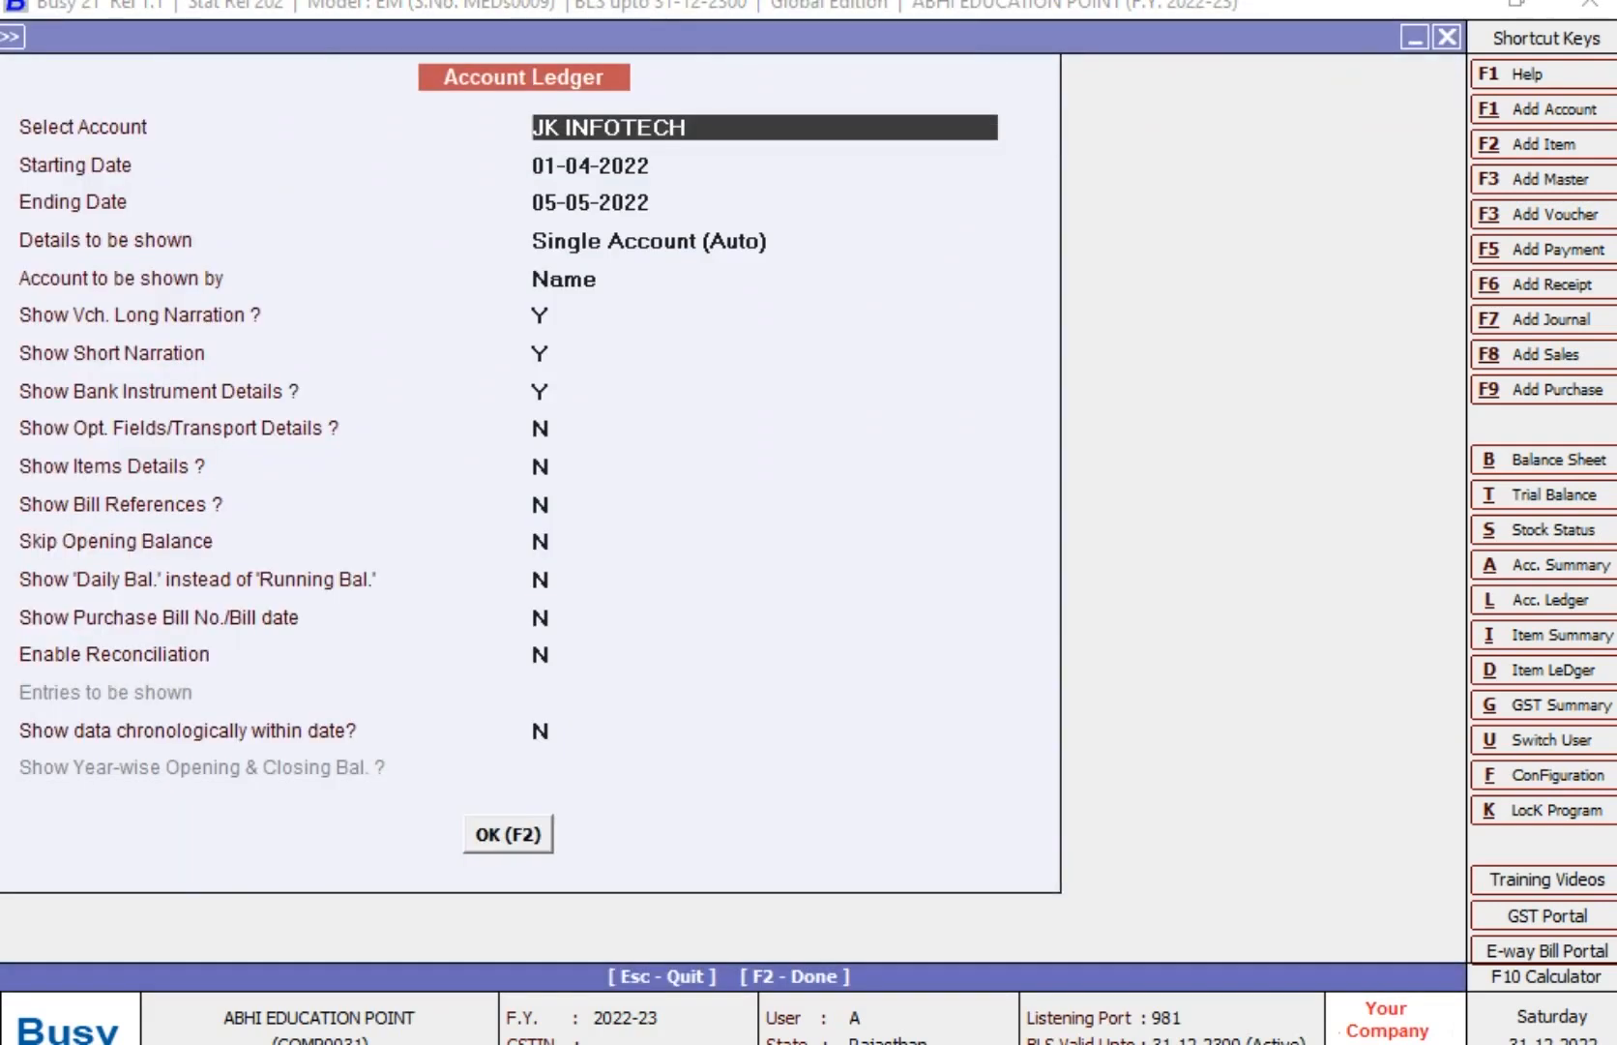
text(Sh)
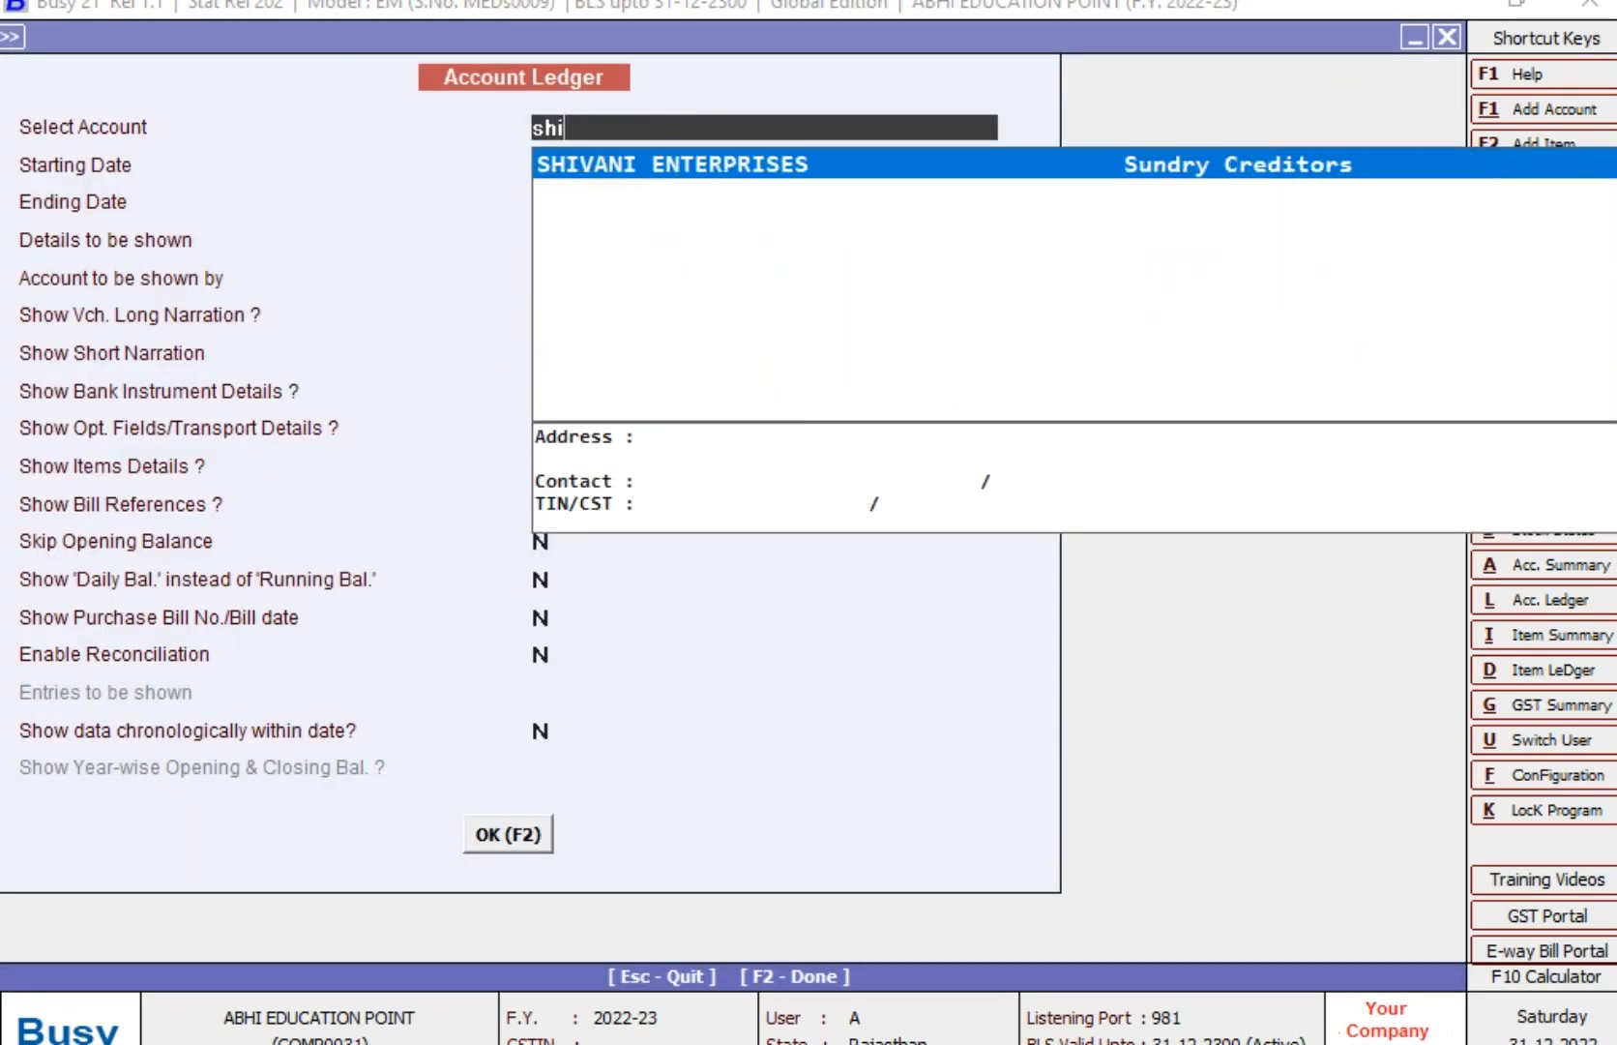
key(Return)
key(Return)
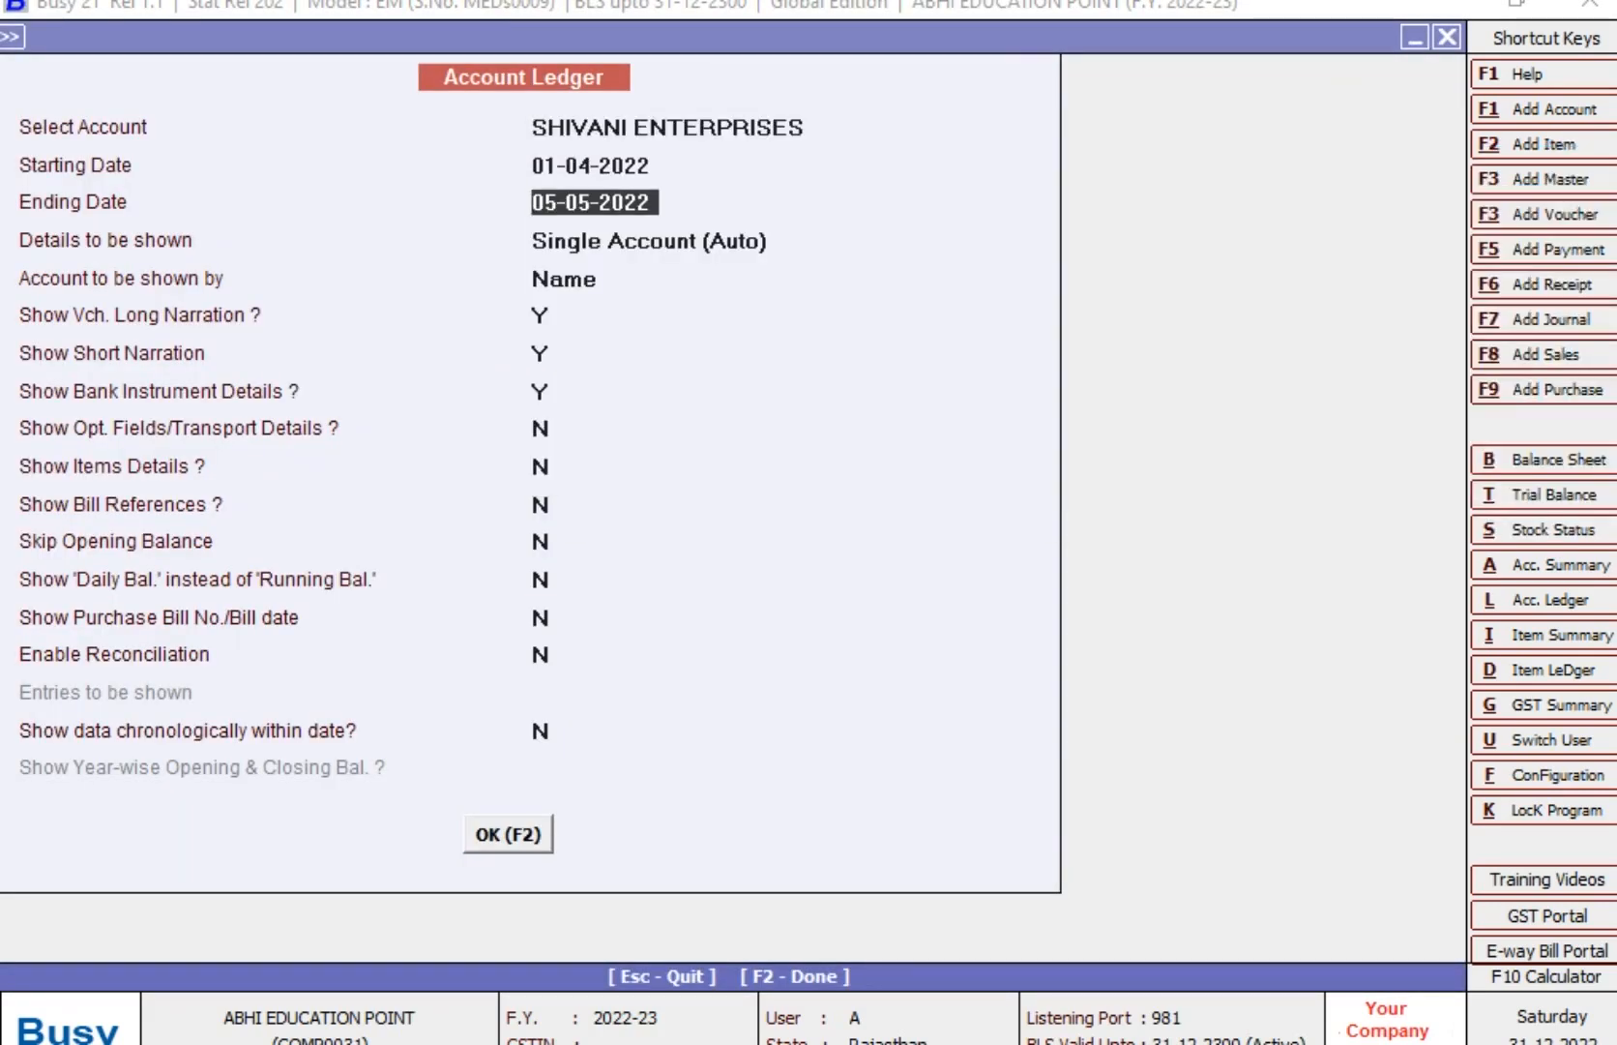
key(F2)
key(Down)
key(Down)
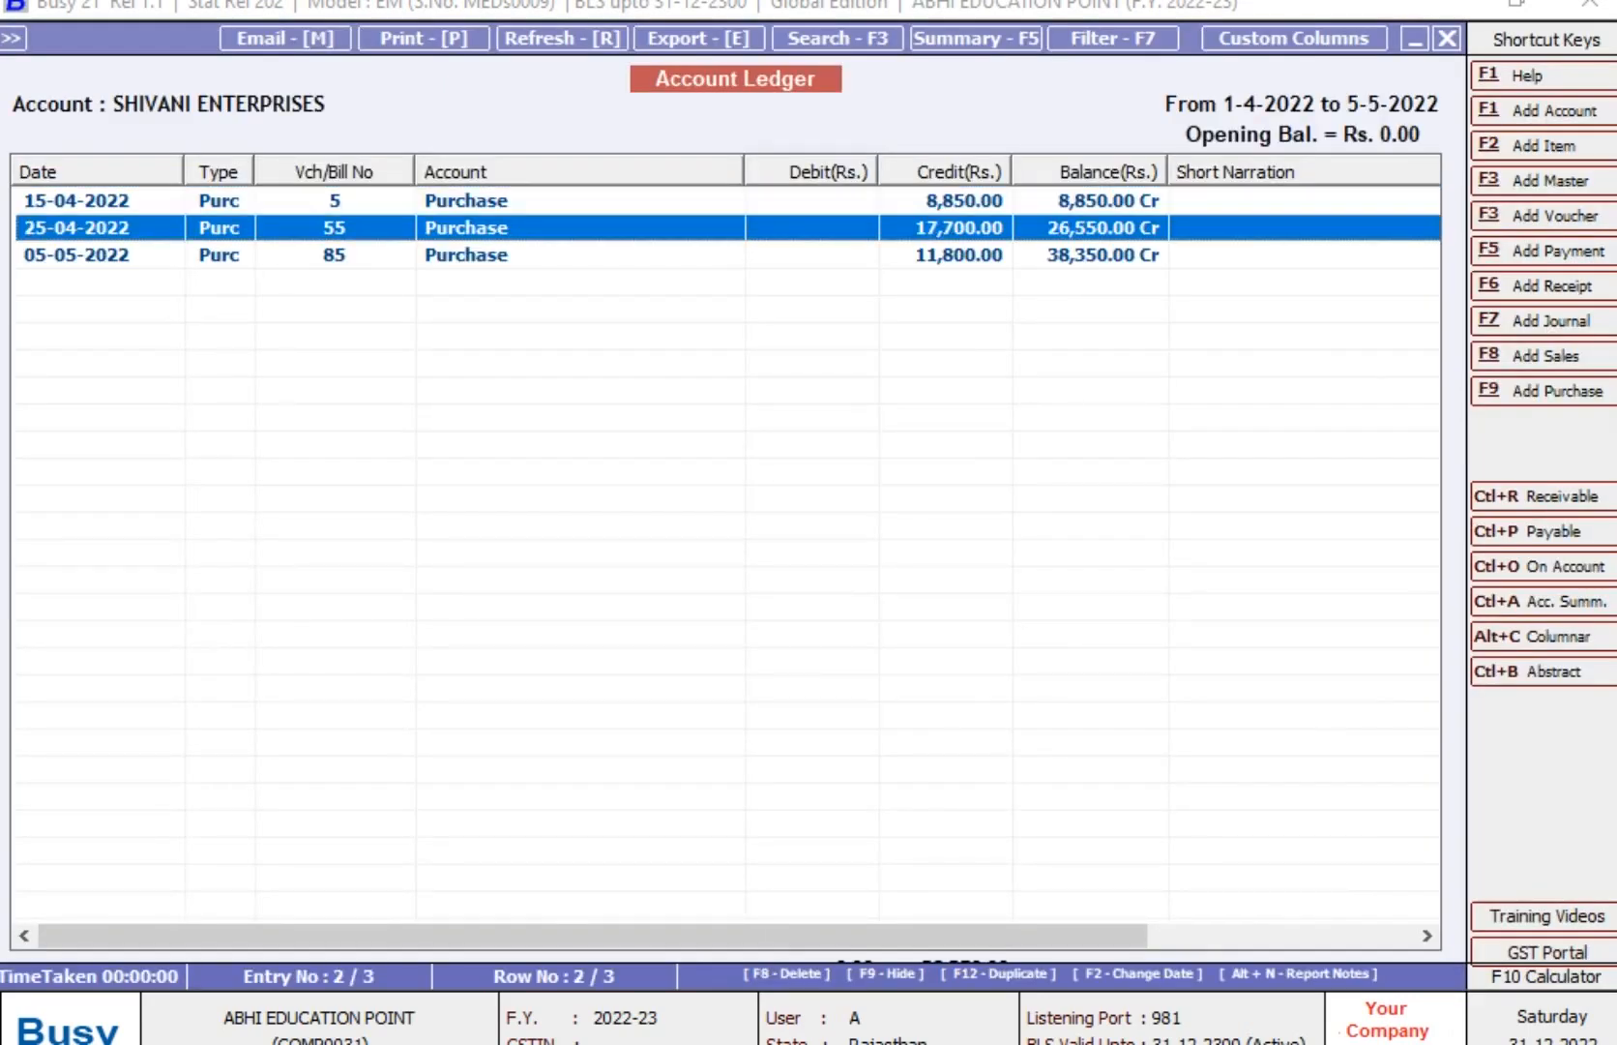
key(Up)
key(Up)
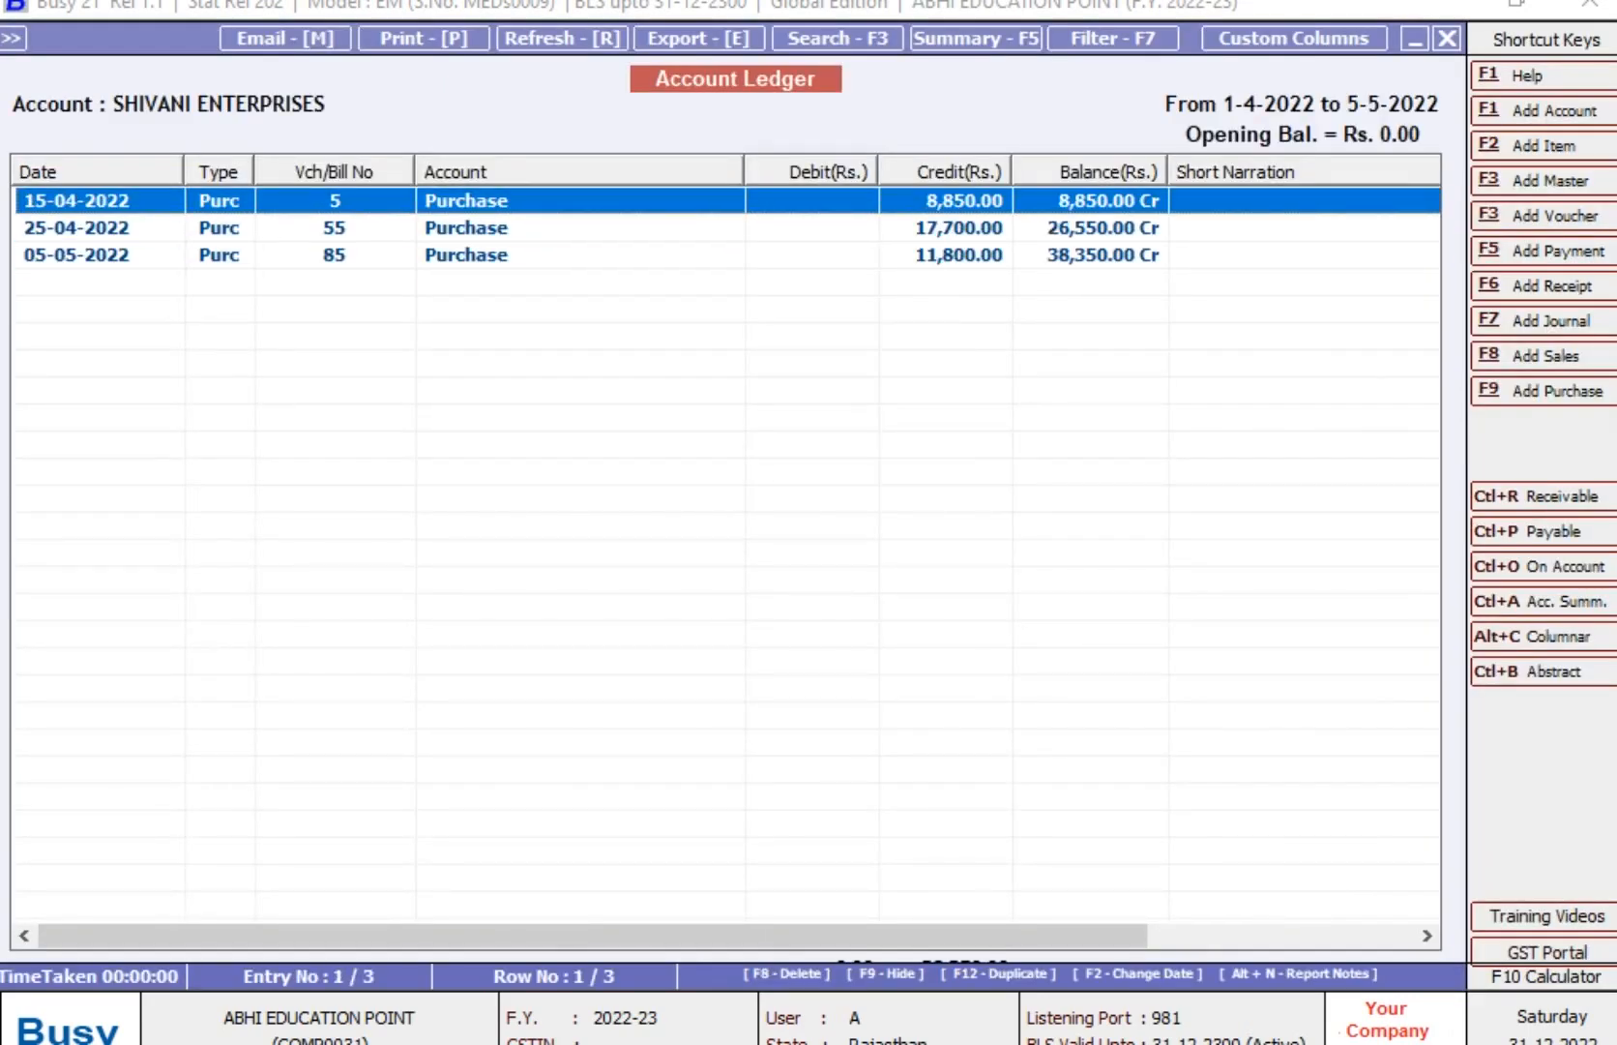
key(Down)
key(Down)
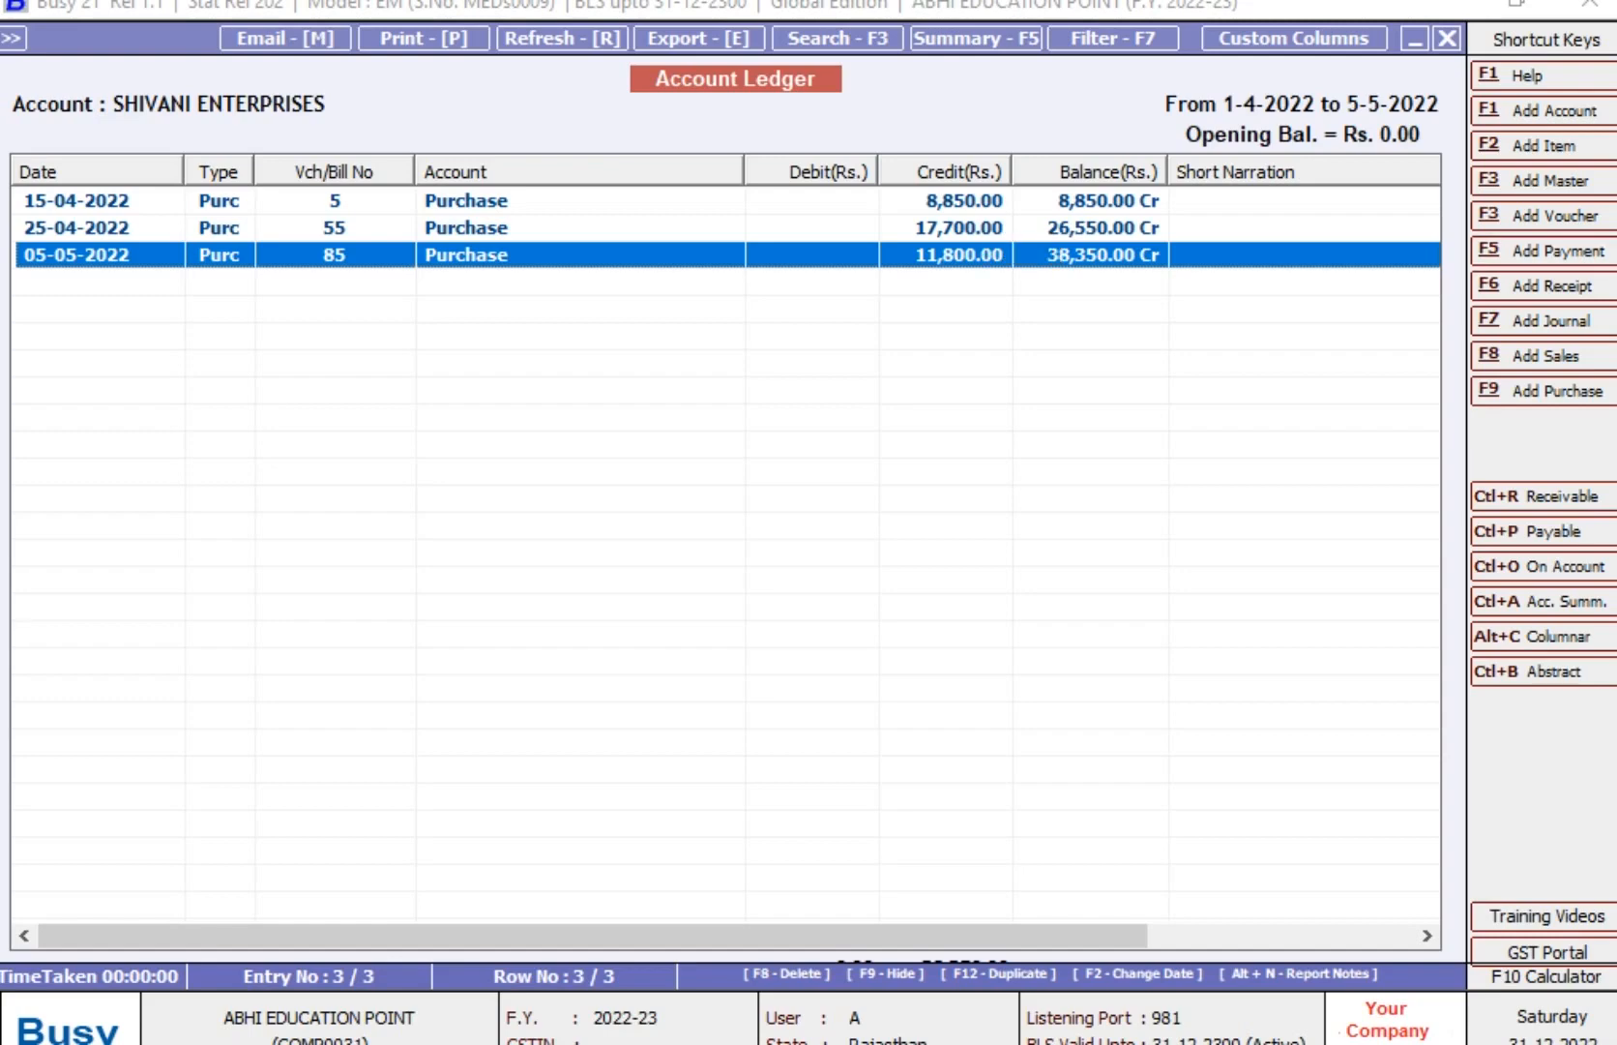
- Start a payment voucher dated 20-04-2022 in the Main series, debiting SHIVANI ENTERPRISES with 8,850
key(F5)
key(Return)
text(20-4)
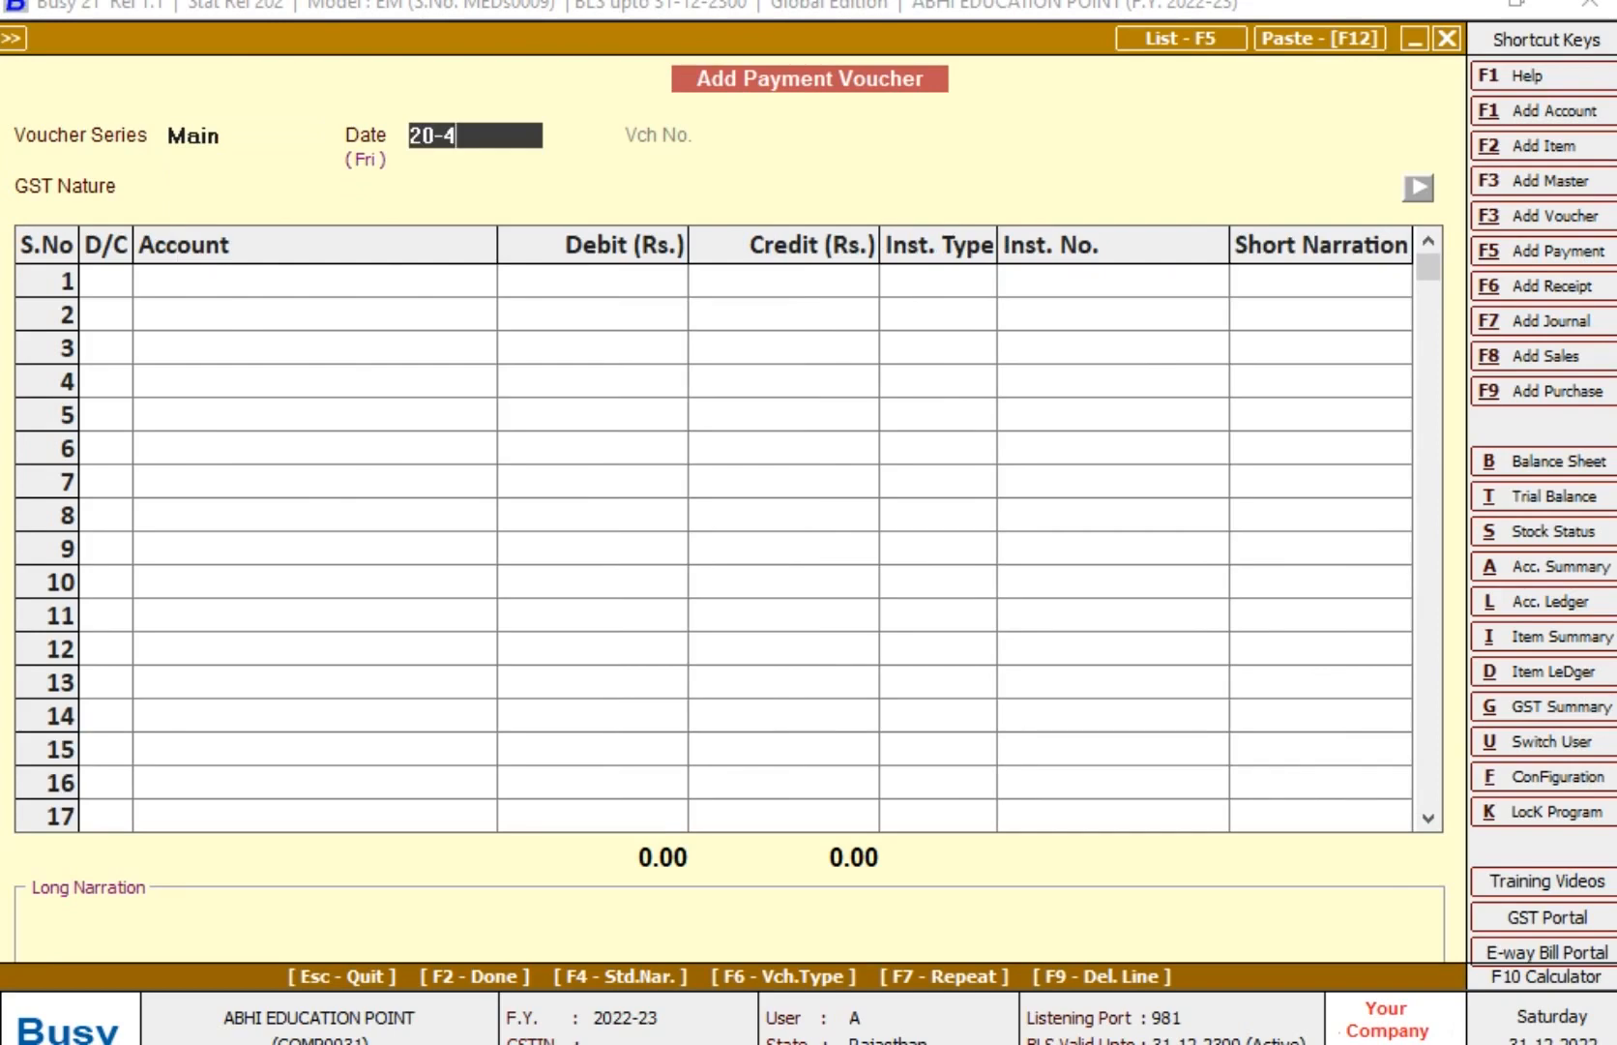
key(Return)
key(Return)
key(Return)
text(shi)
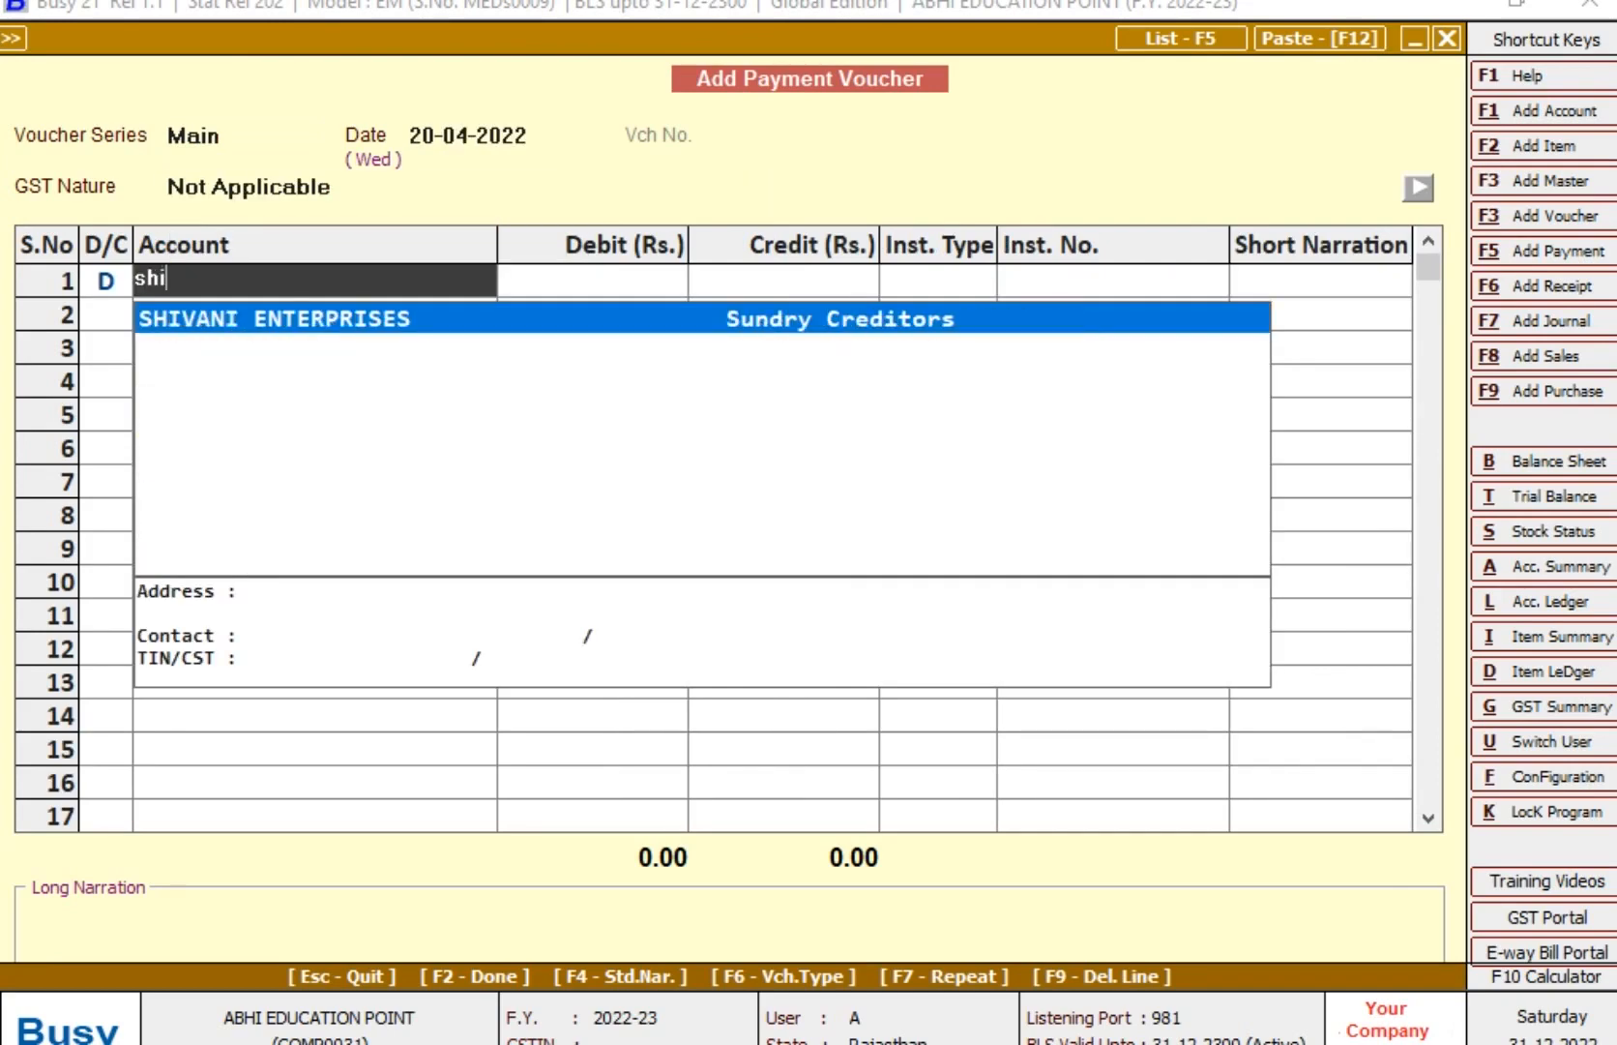
key(Return)
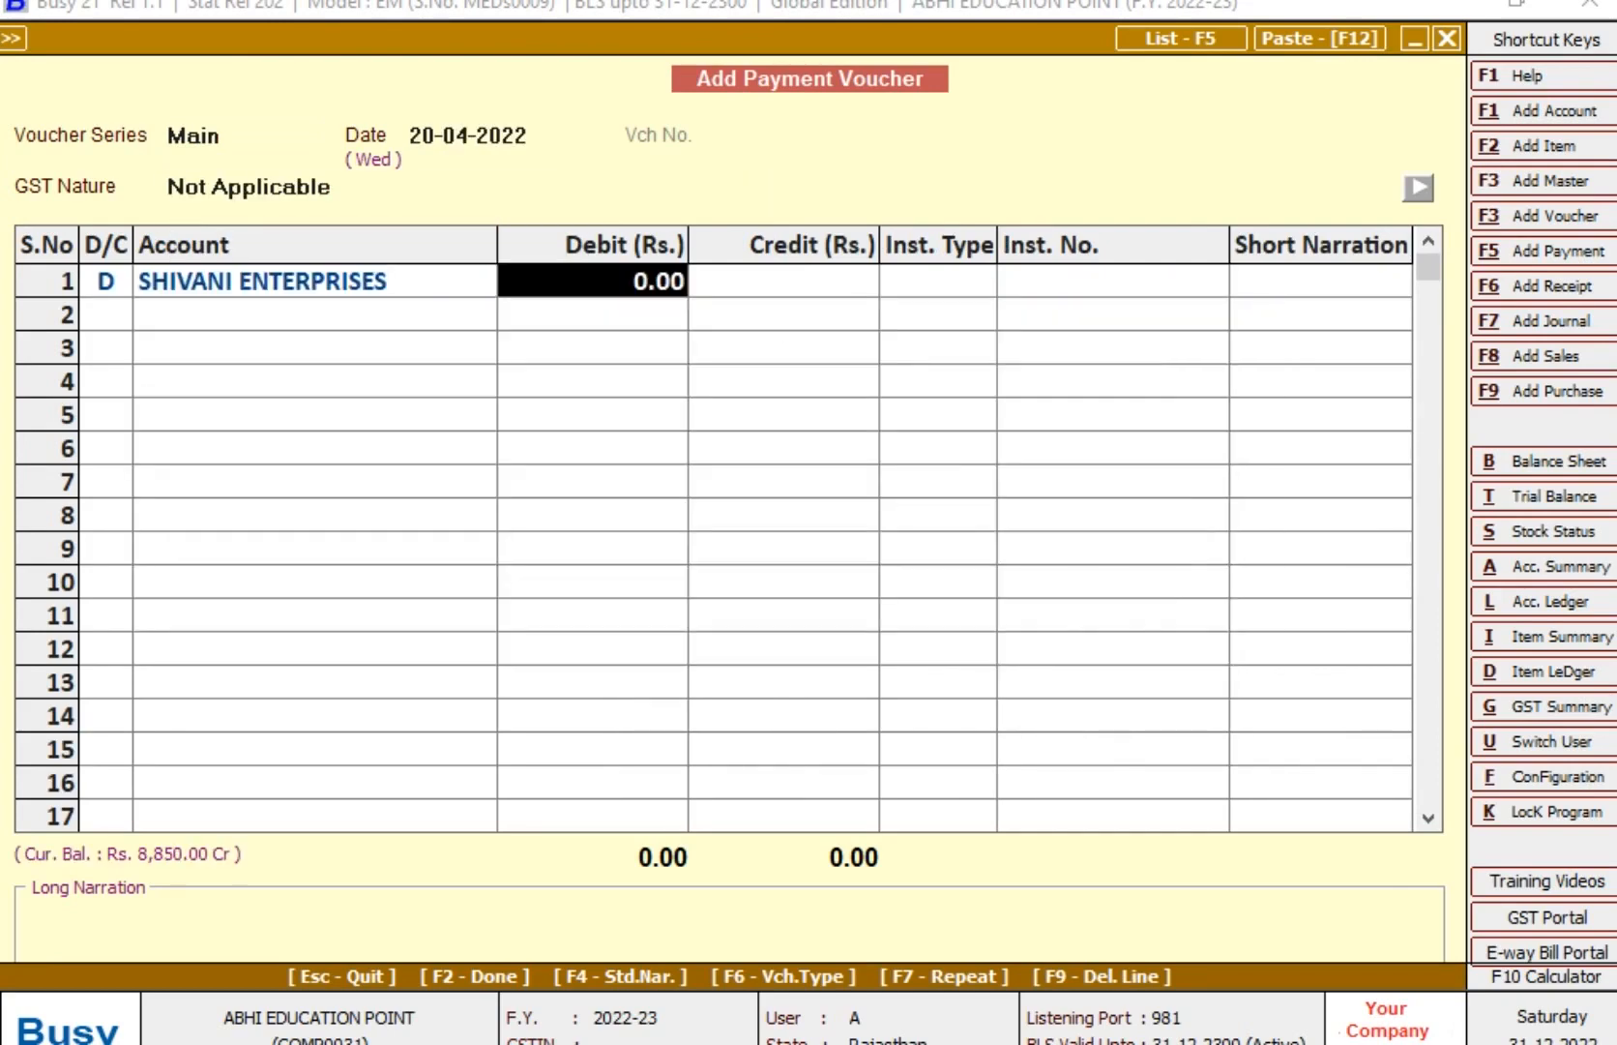
text(8850)
key(Return)
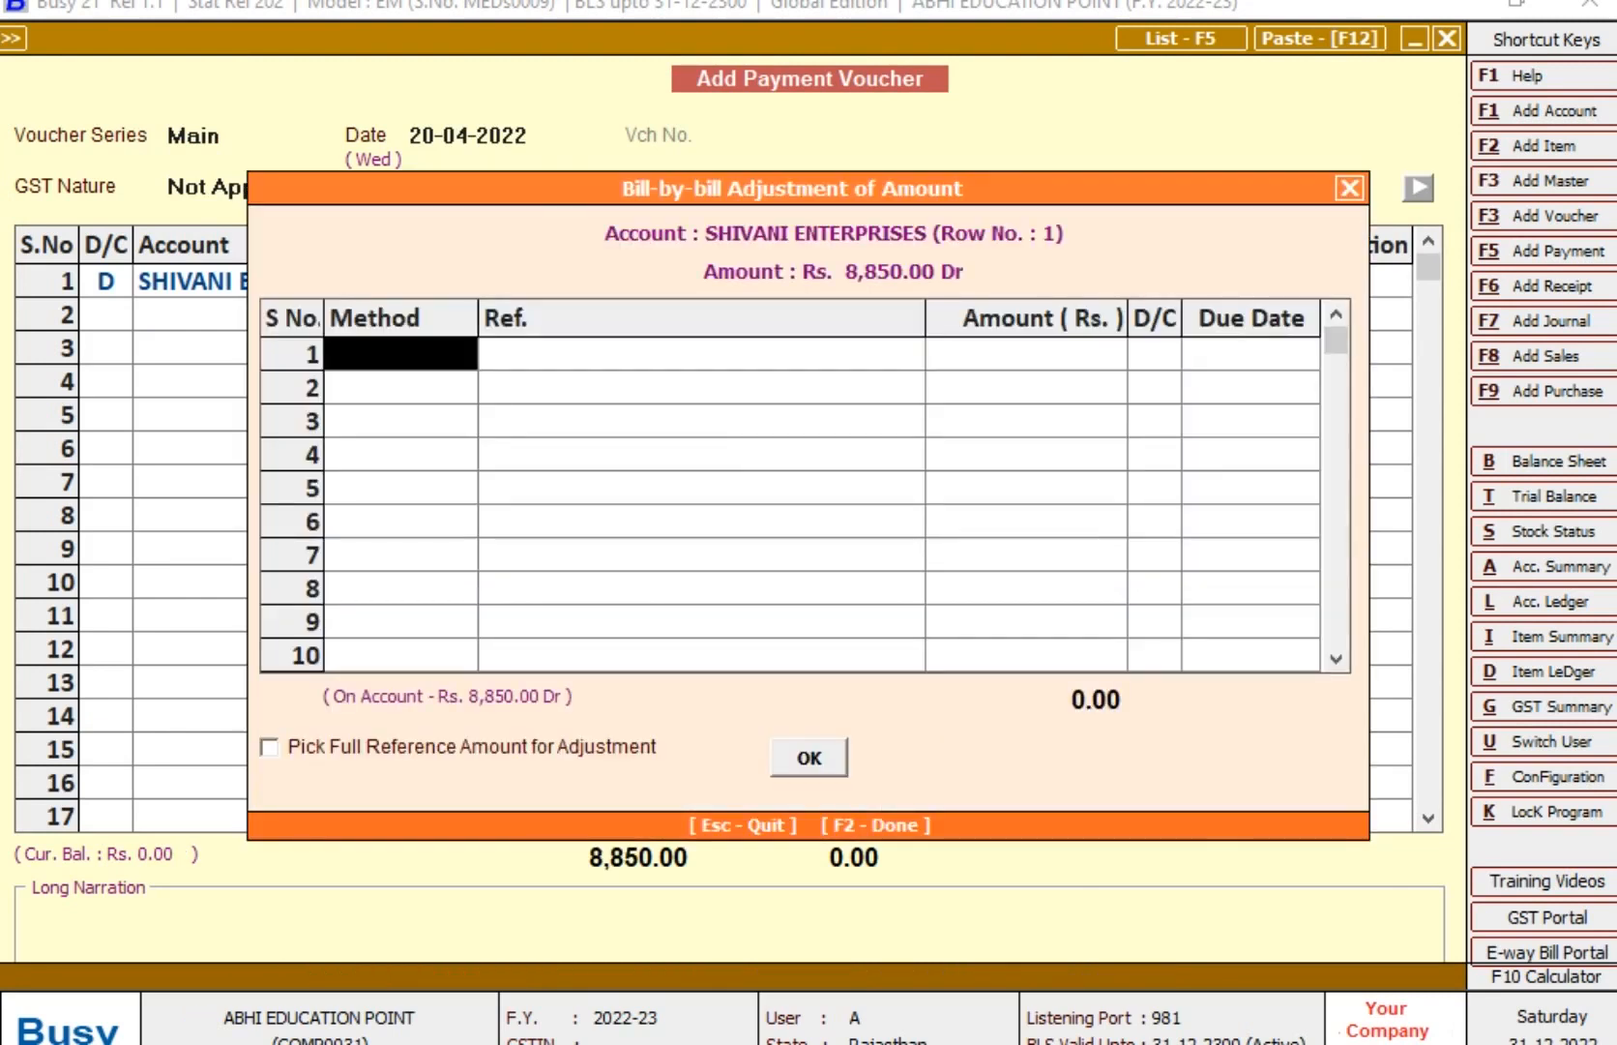
- Adjust the 8,850 payment against bill reference 5 and accept the bill-by-bill adjustment
key(Return)
key(Return)
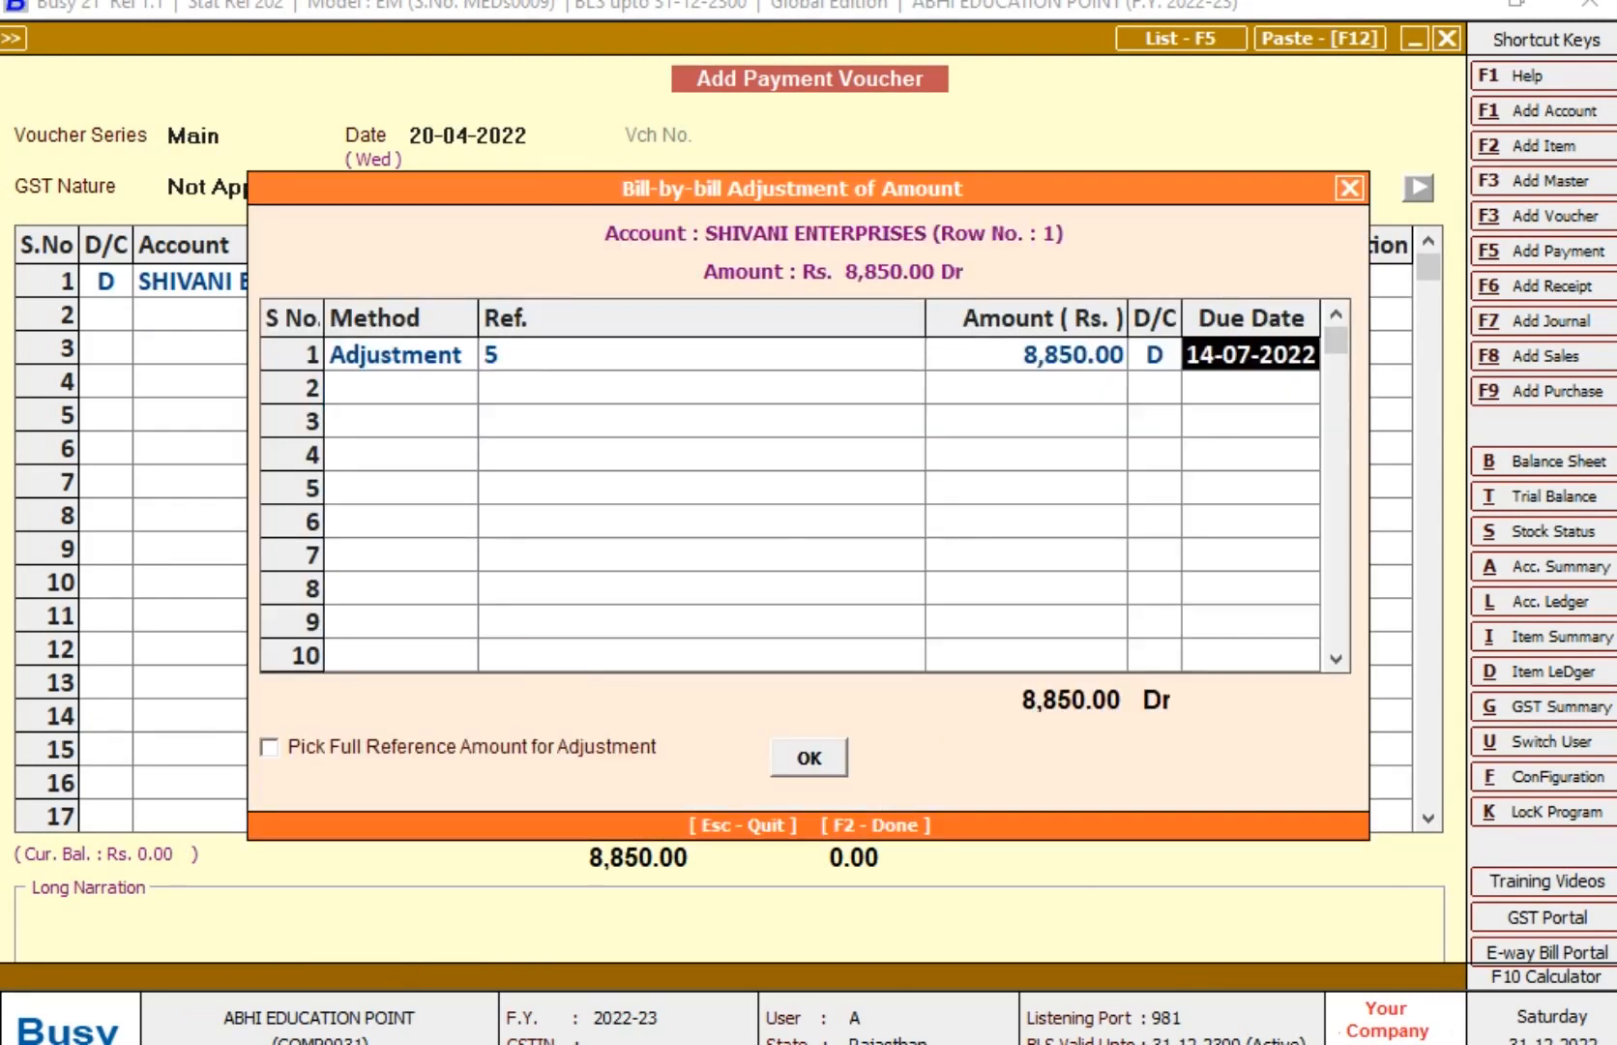
key(Return)
key(Return)
key(Return)
key(Return)
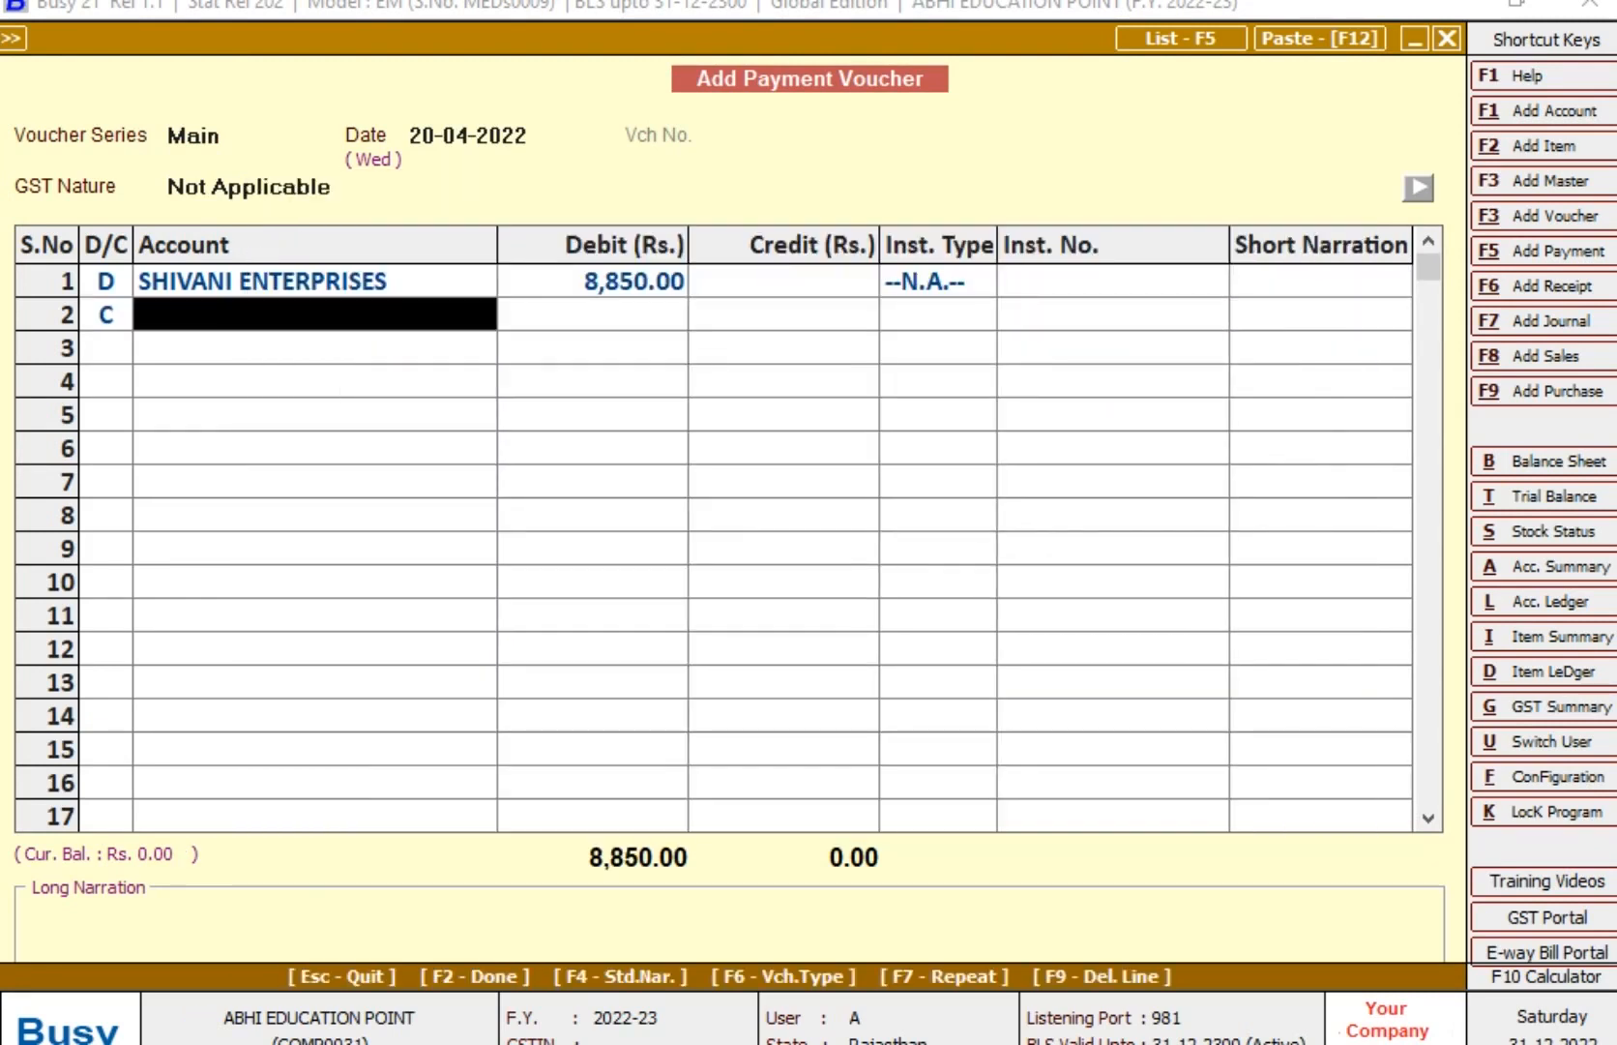
- Credit SBI BANK with 8,850 without a narration and save the payment voucher
key(Return)
key(Return)
key(Return)
key(Return)
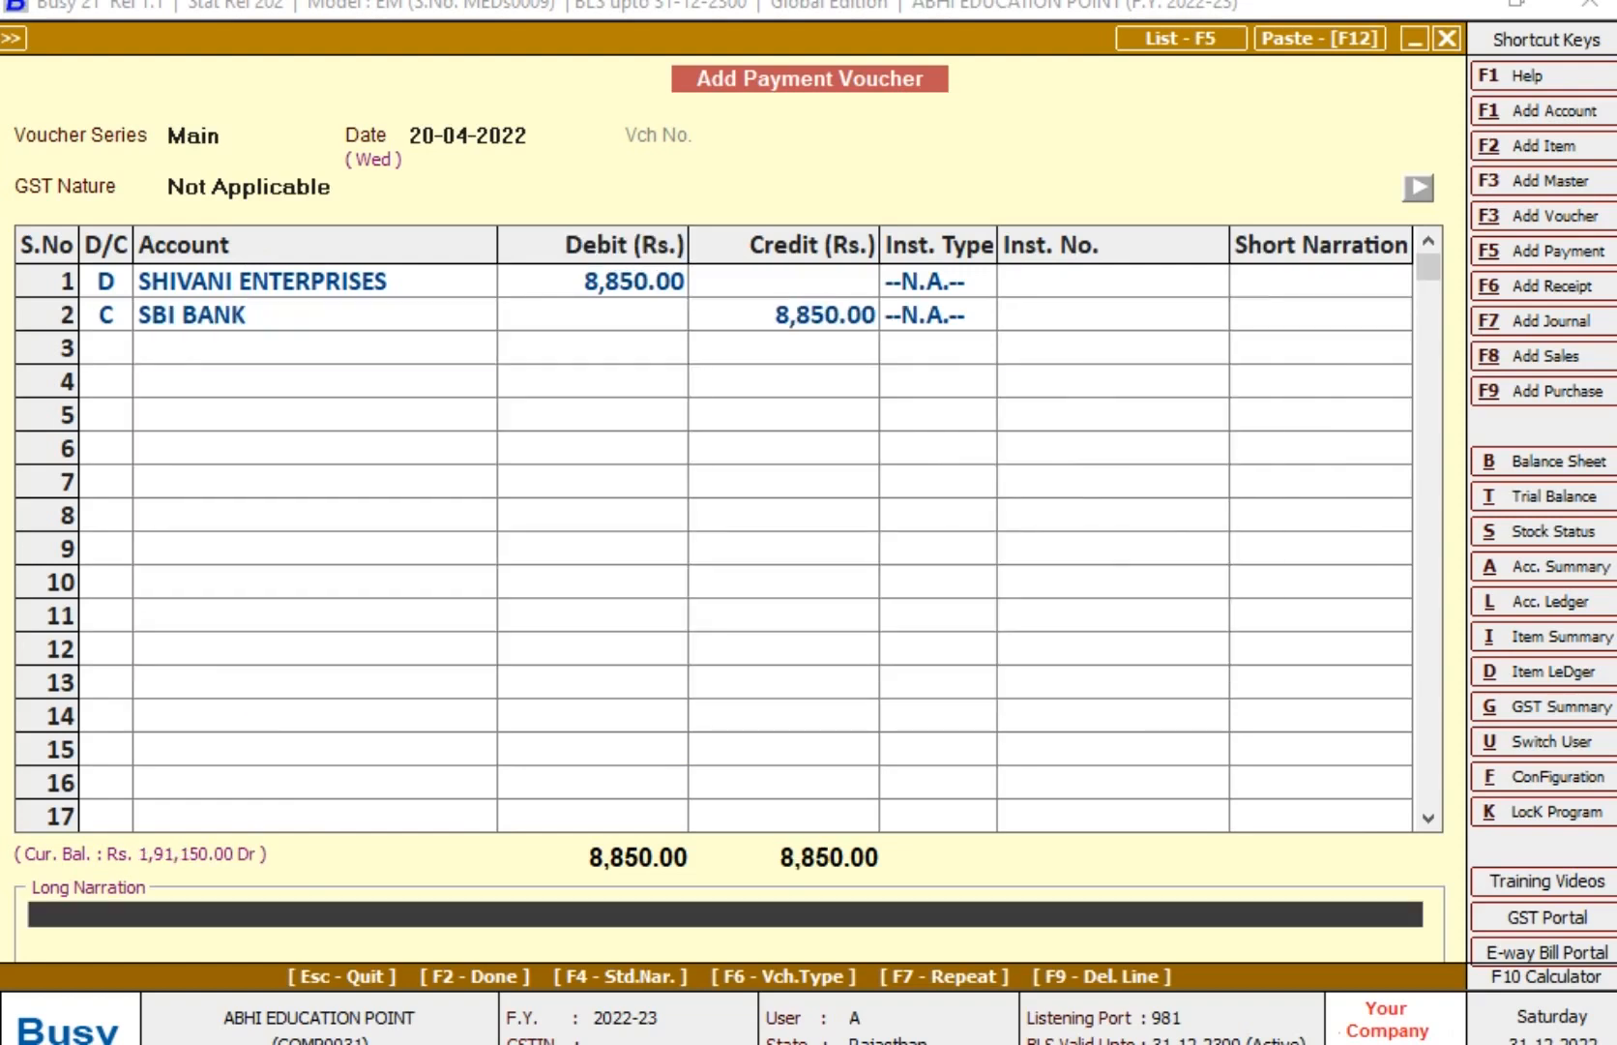
key(Return)
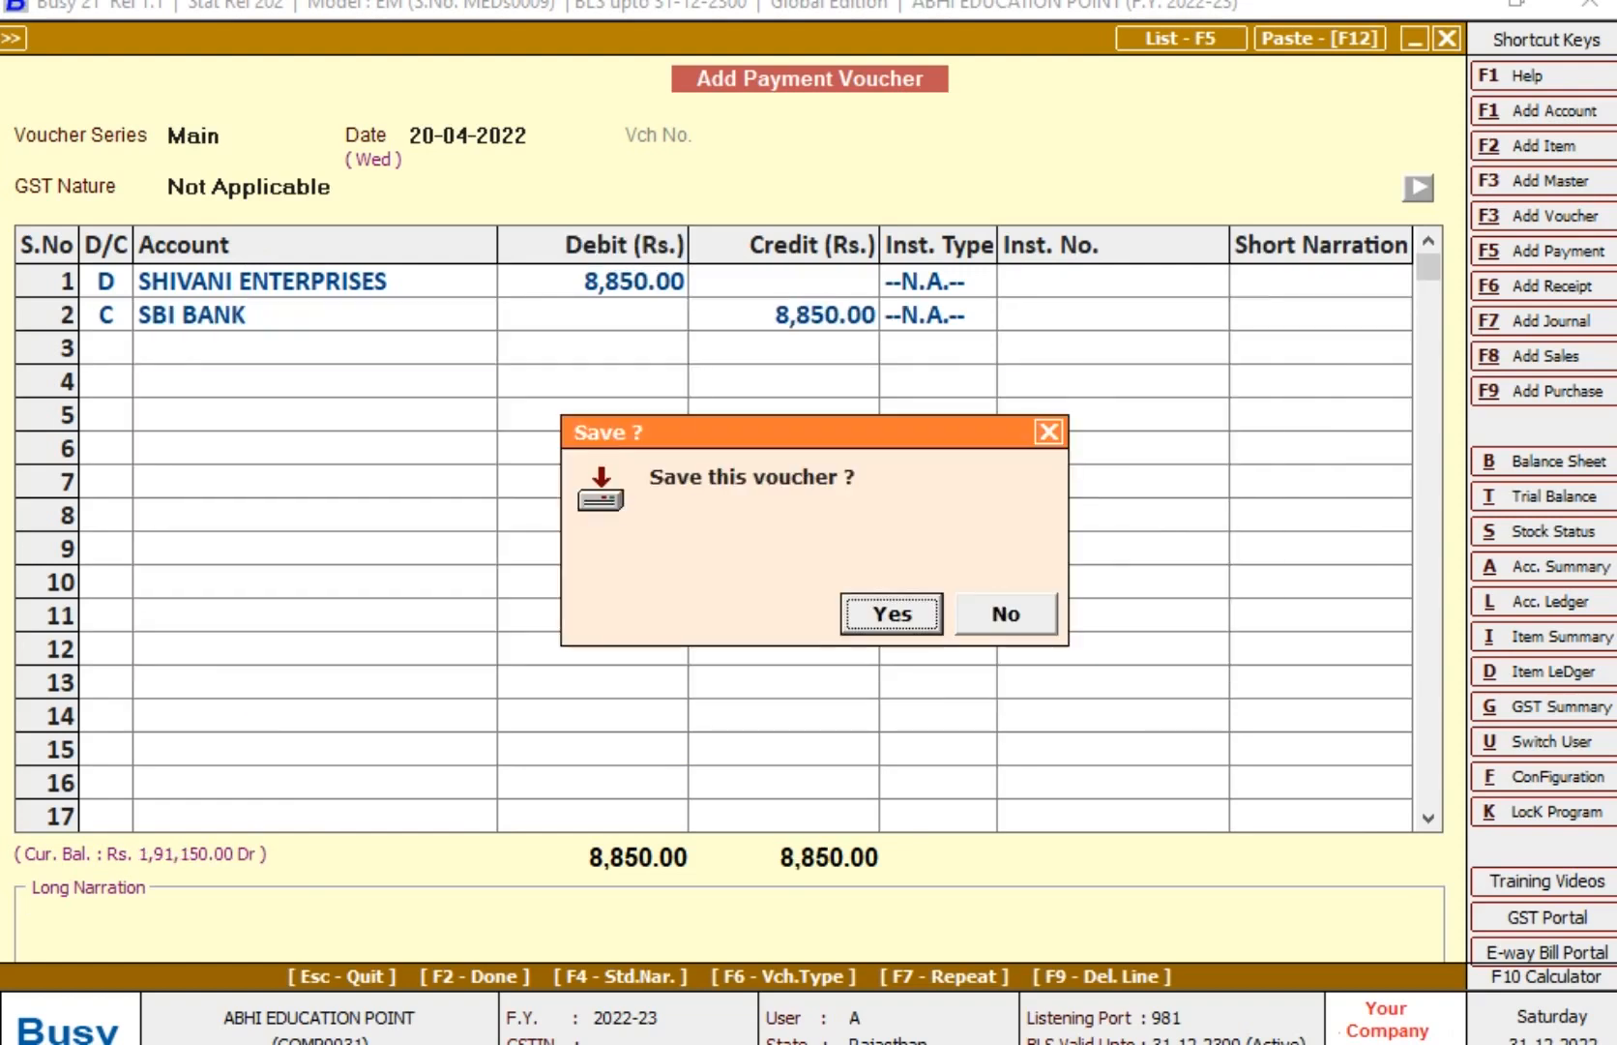
key(Return)
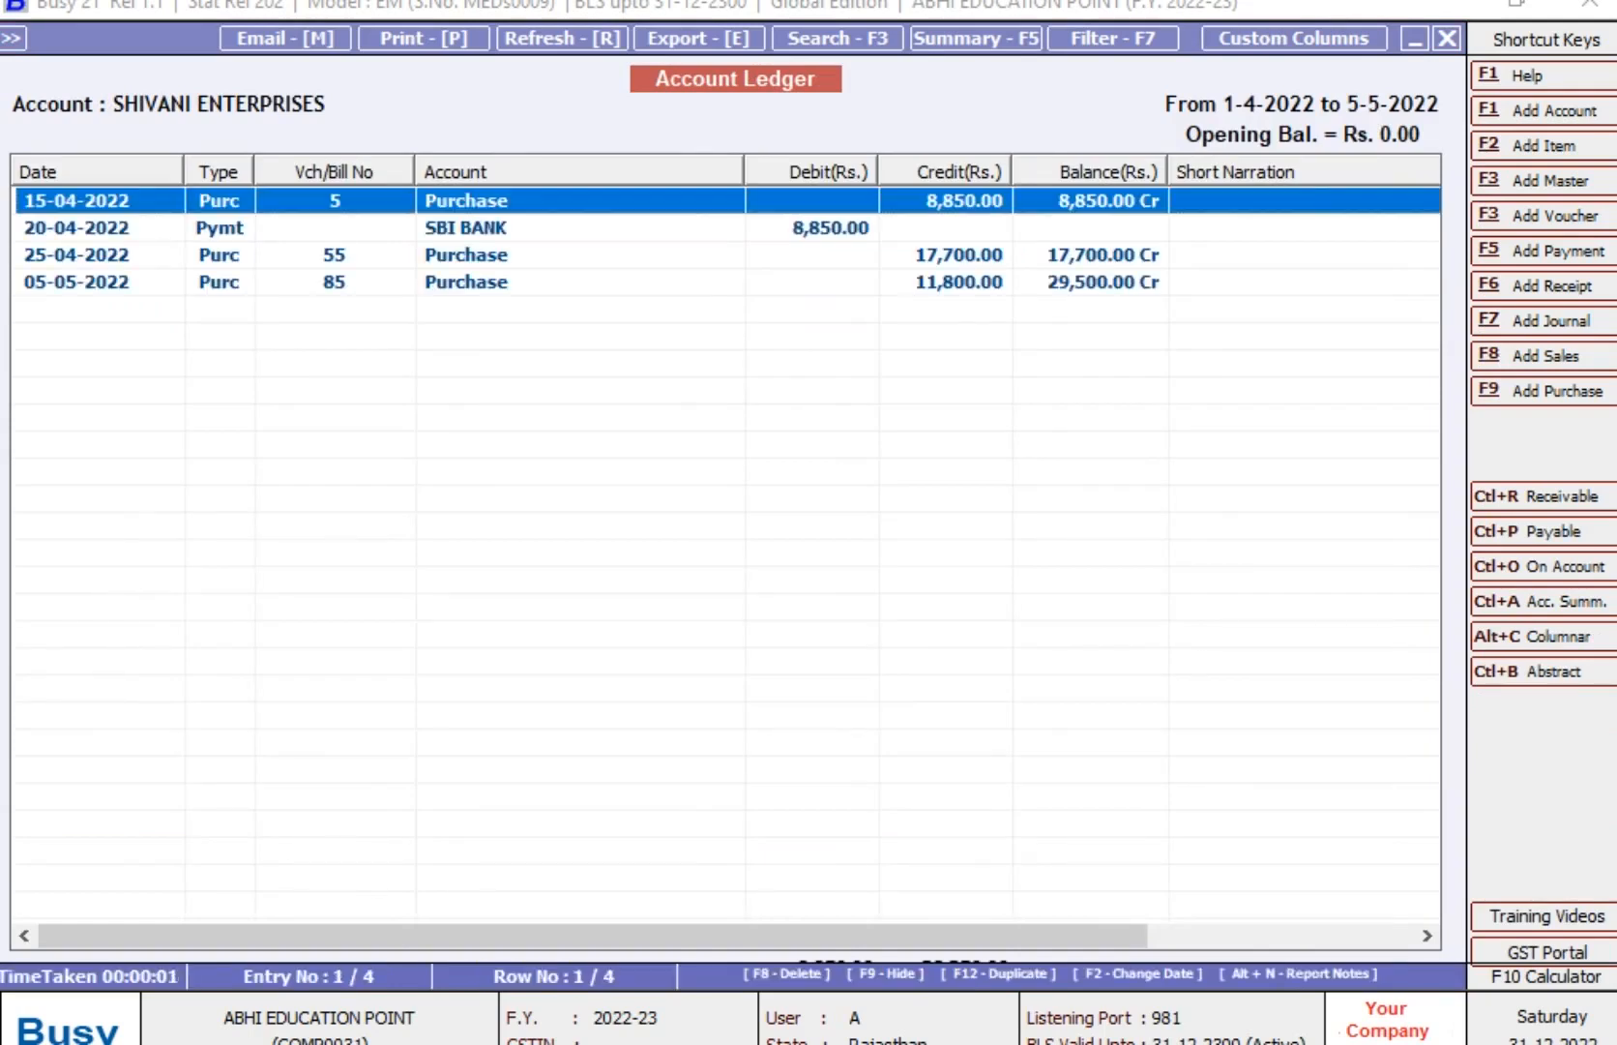
- Start a second payment voucher dated 30-04-2022 in the Main series, debiting SHIVANI ENTERPRISES with 17,700
key(Down)
key(Down)
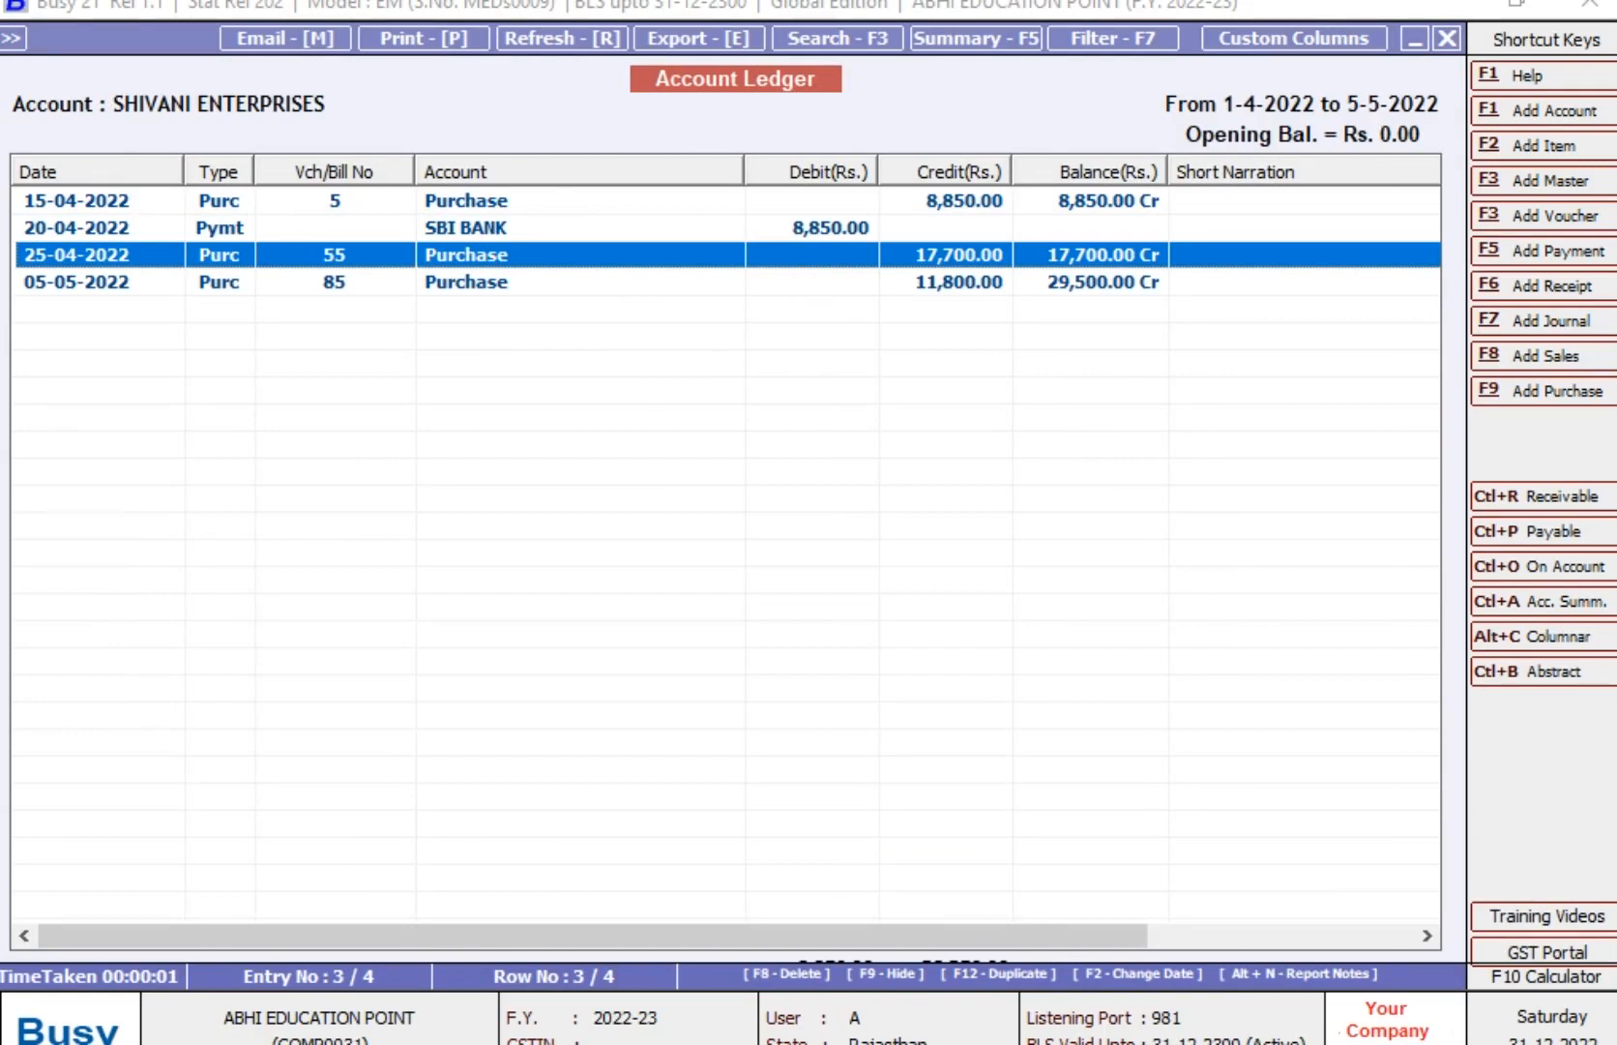
key(F5)
key(Return)
text(30)
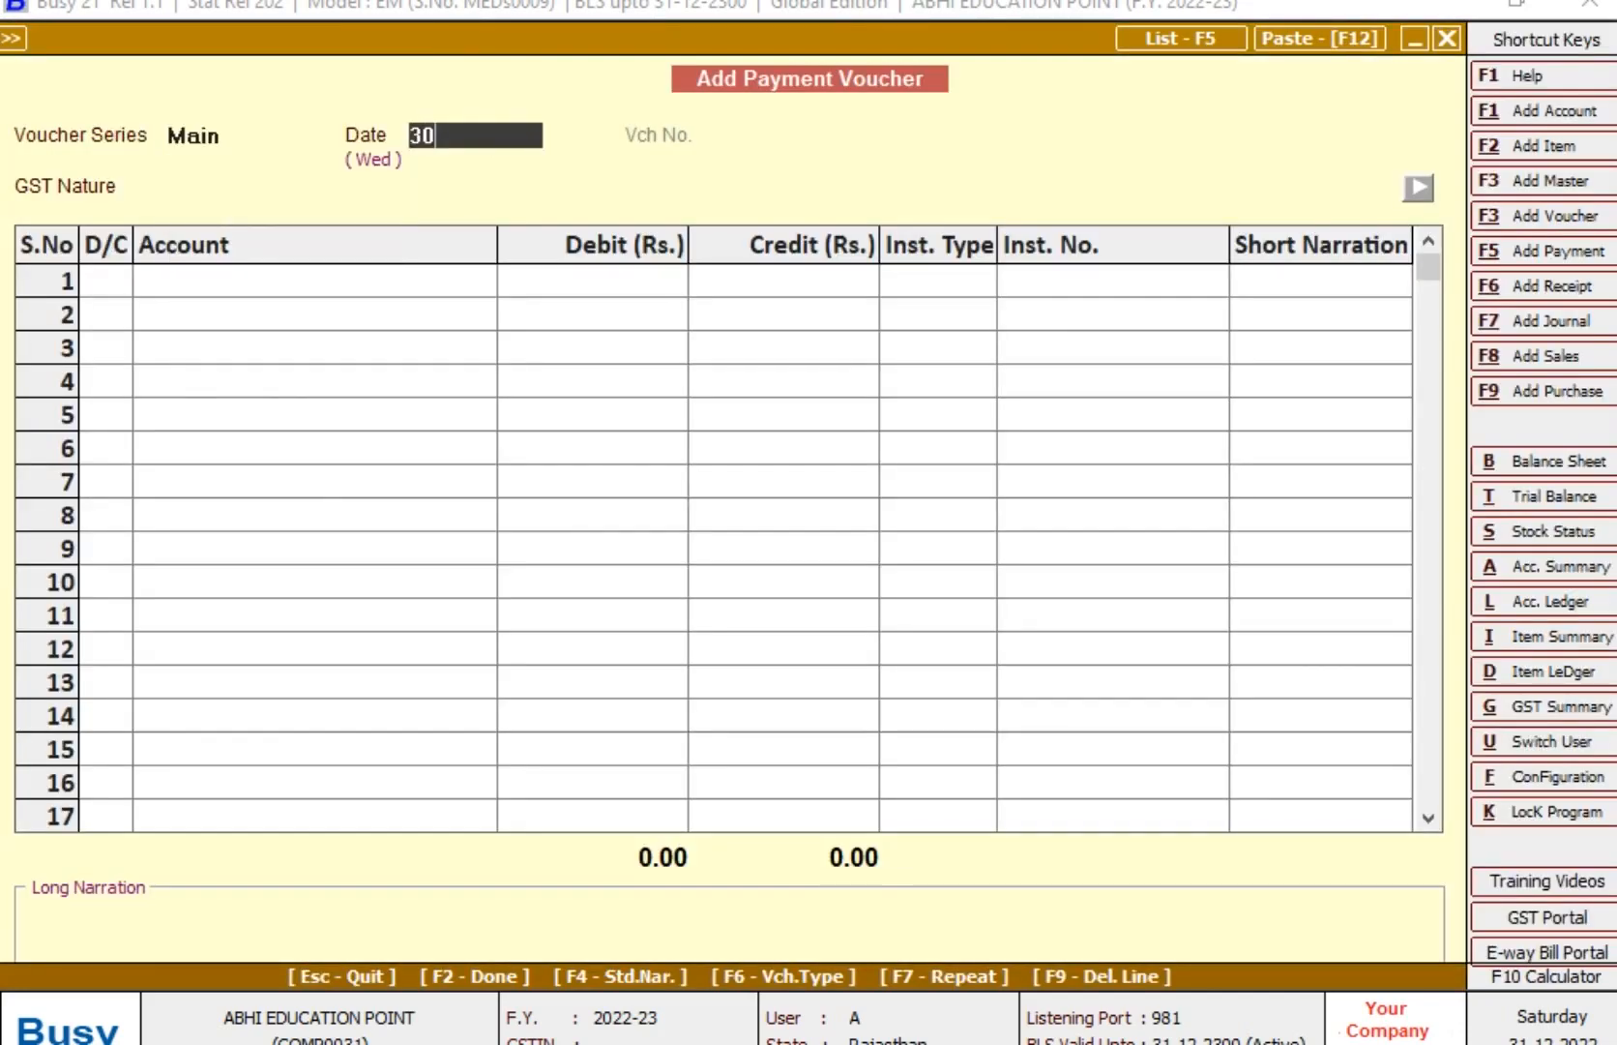
key(Return)
key(Return)
text(s)
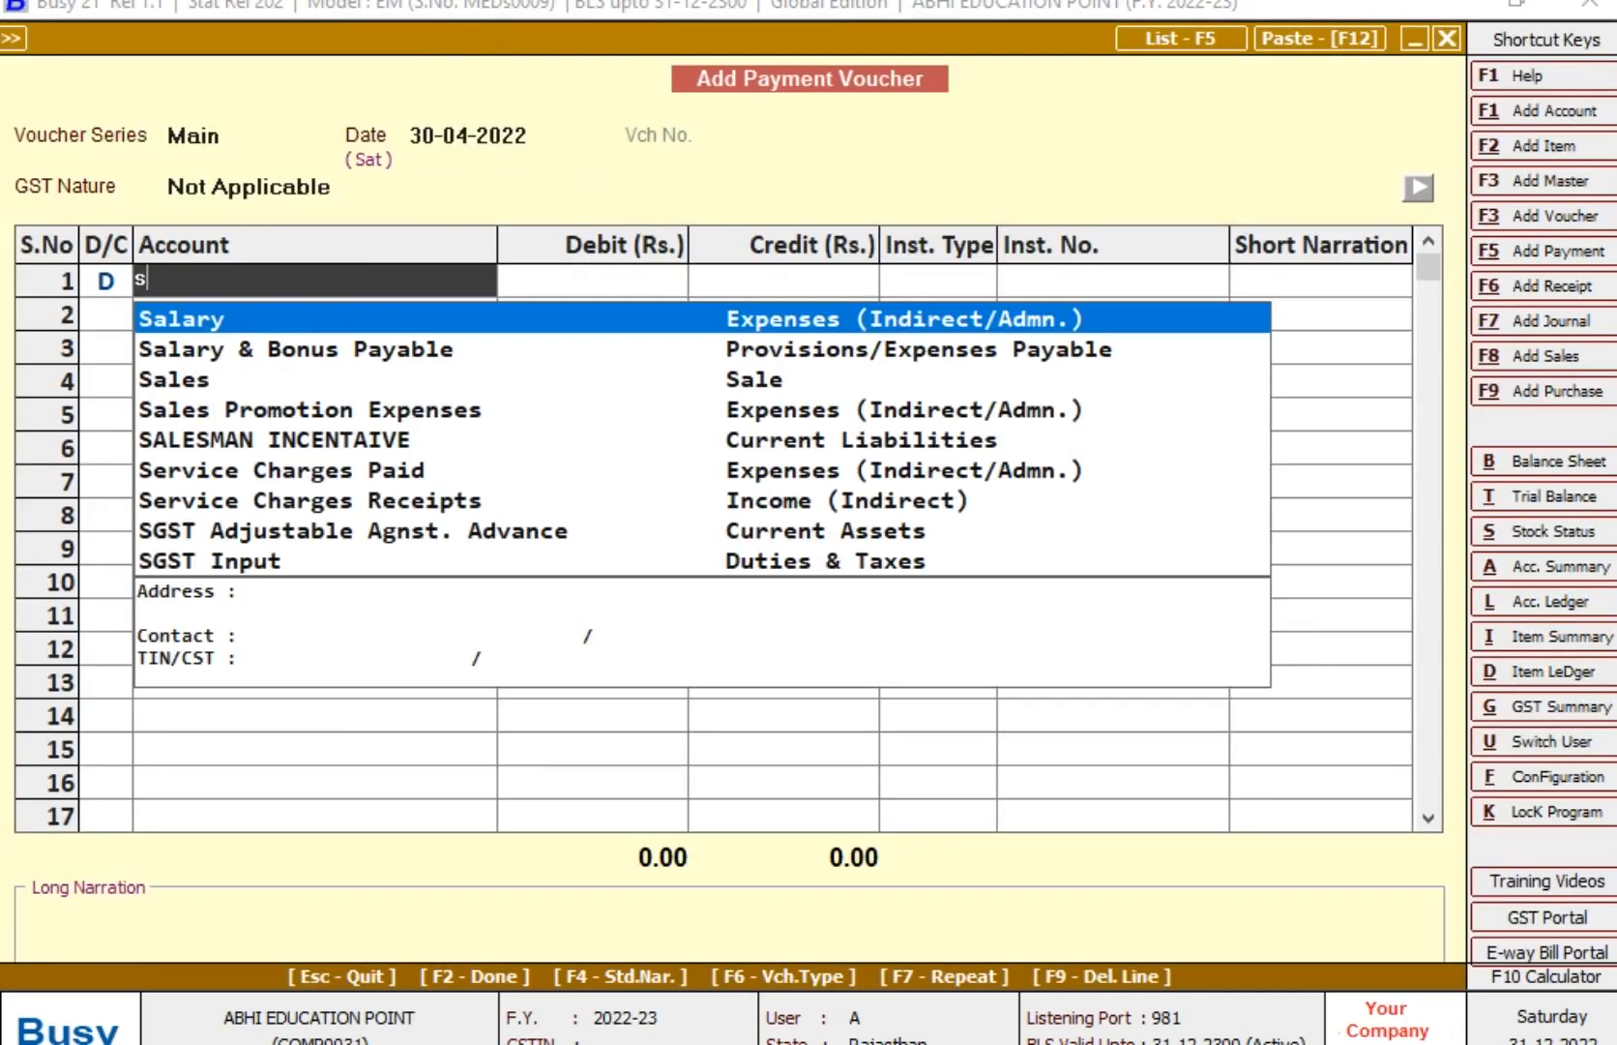
text(hiv)
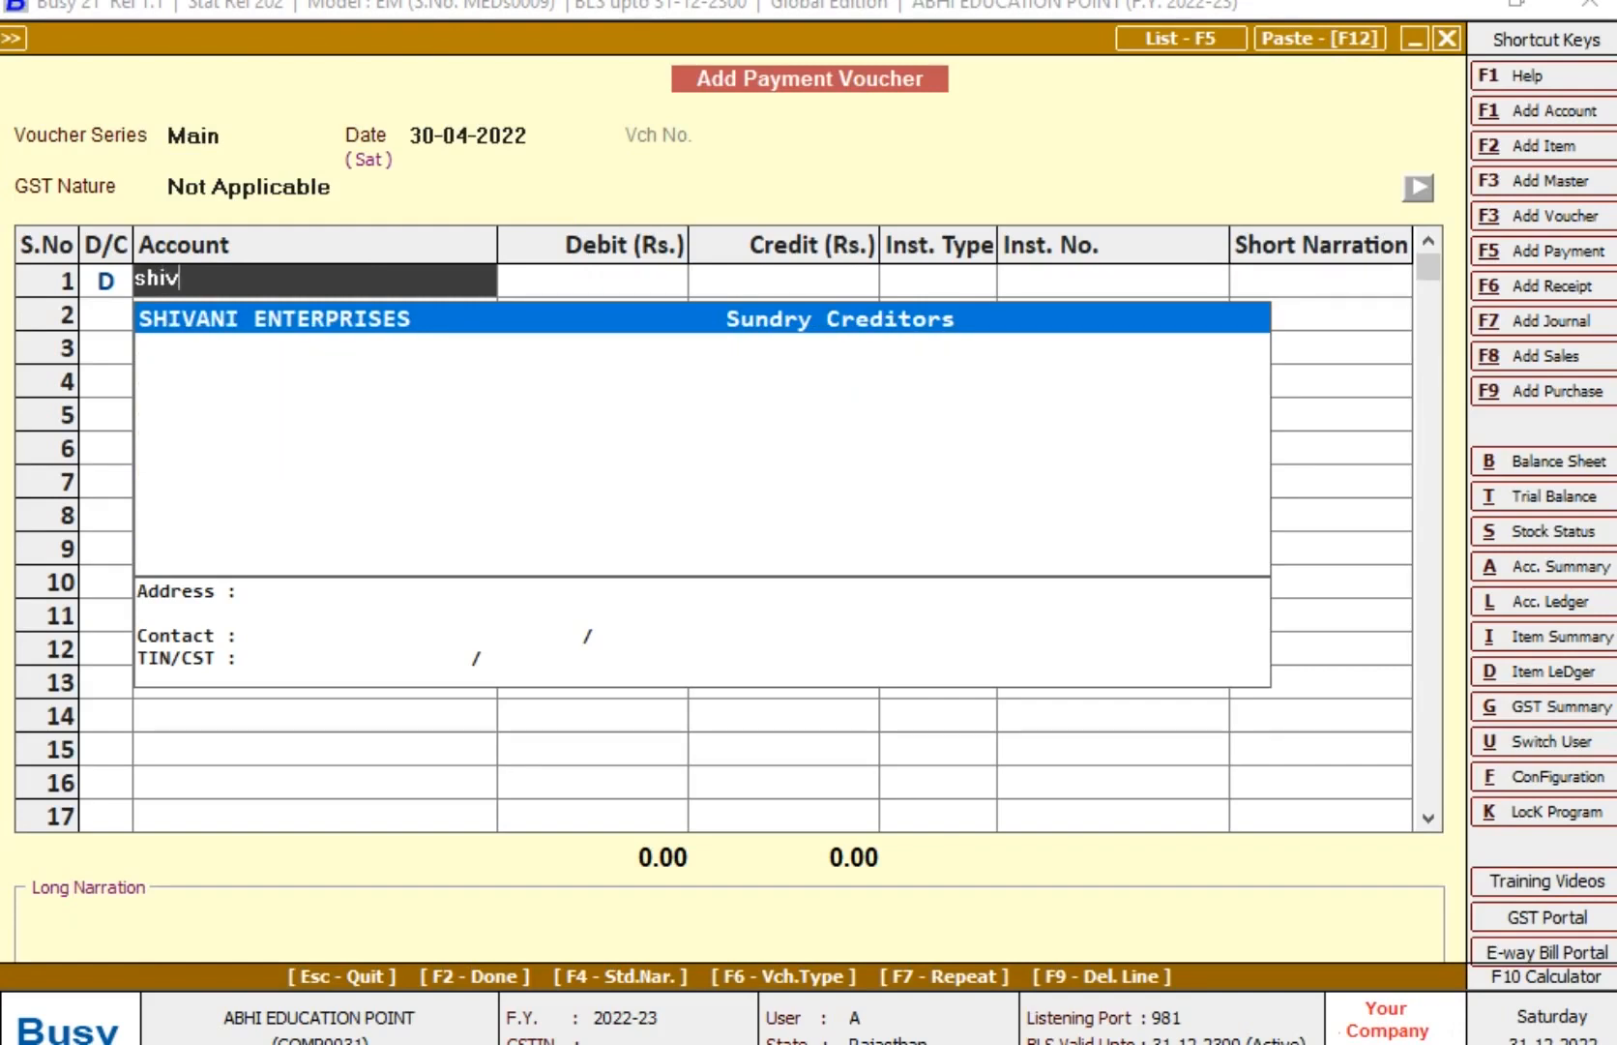
key(Return)
text(17,700)
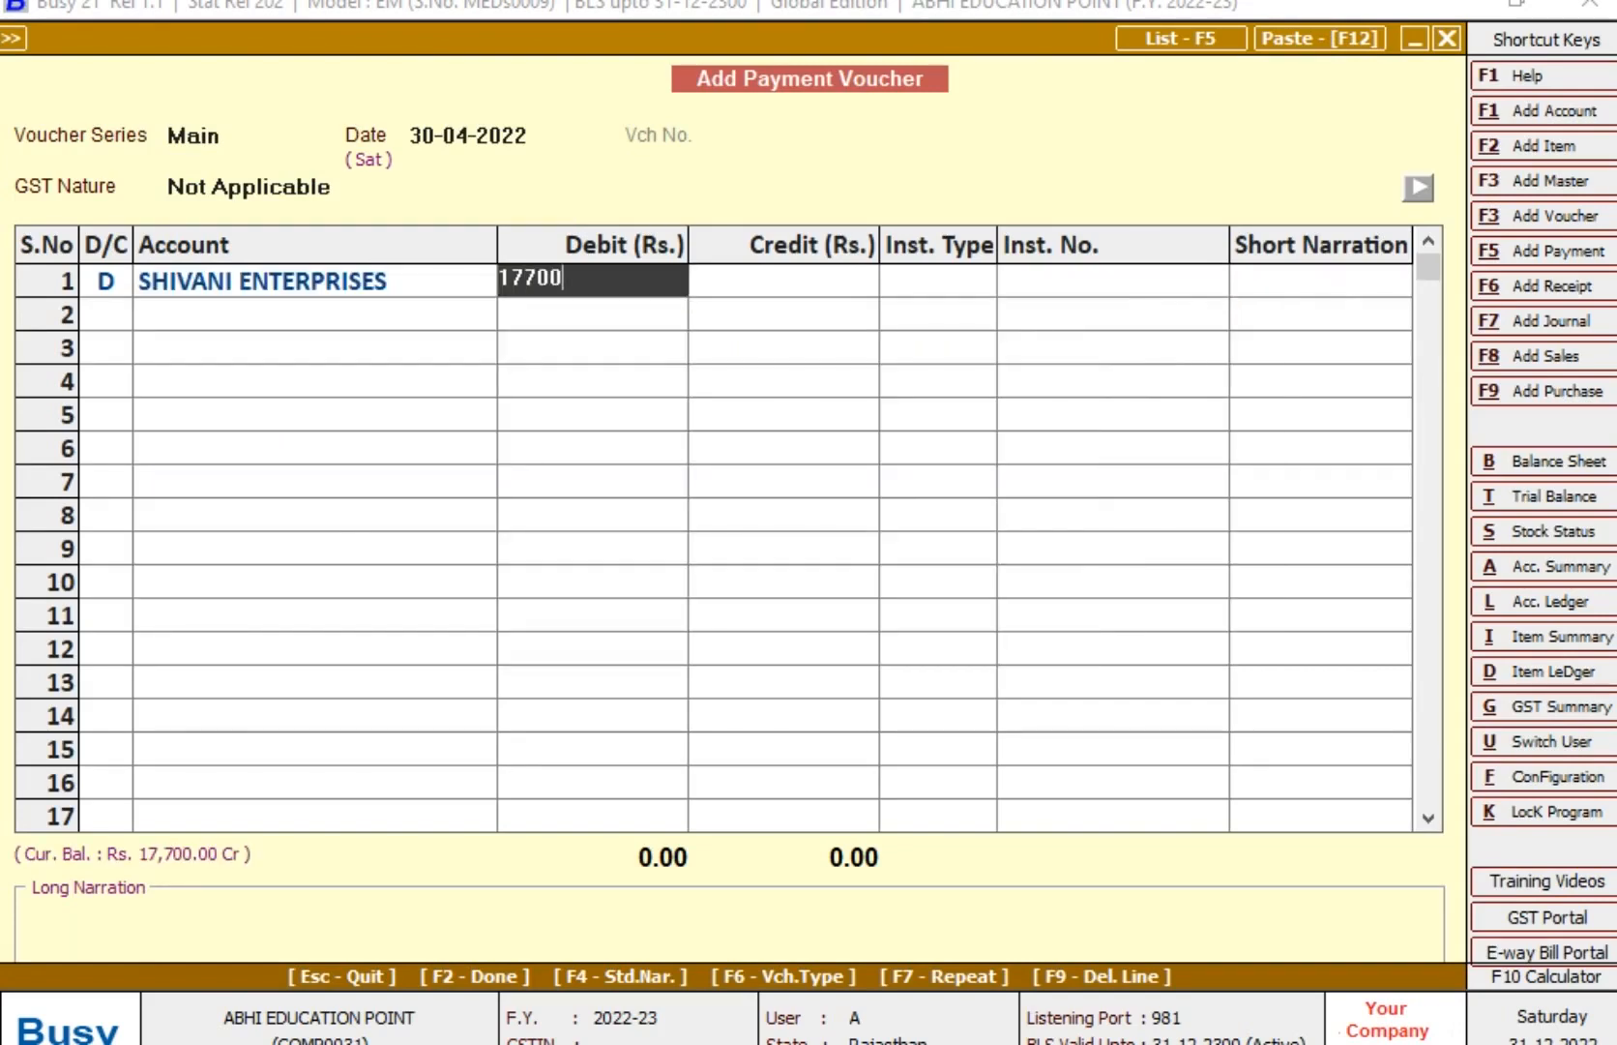
key(Return)
- Adjust the 17,700 payment against bill reference 55 and accept the bill-by-bill adjustment
key(Return)
key(Return)
key(Return)
key(Return)
key(Return)
key(Return)
key(Return)
key(Return)
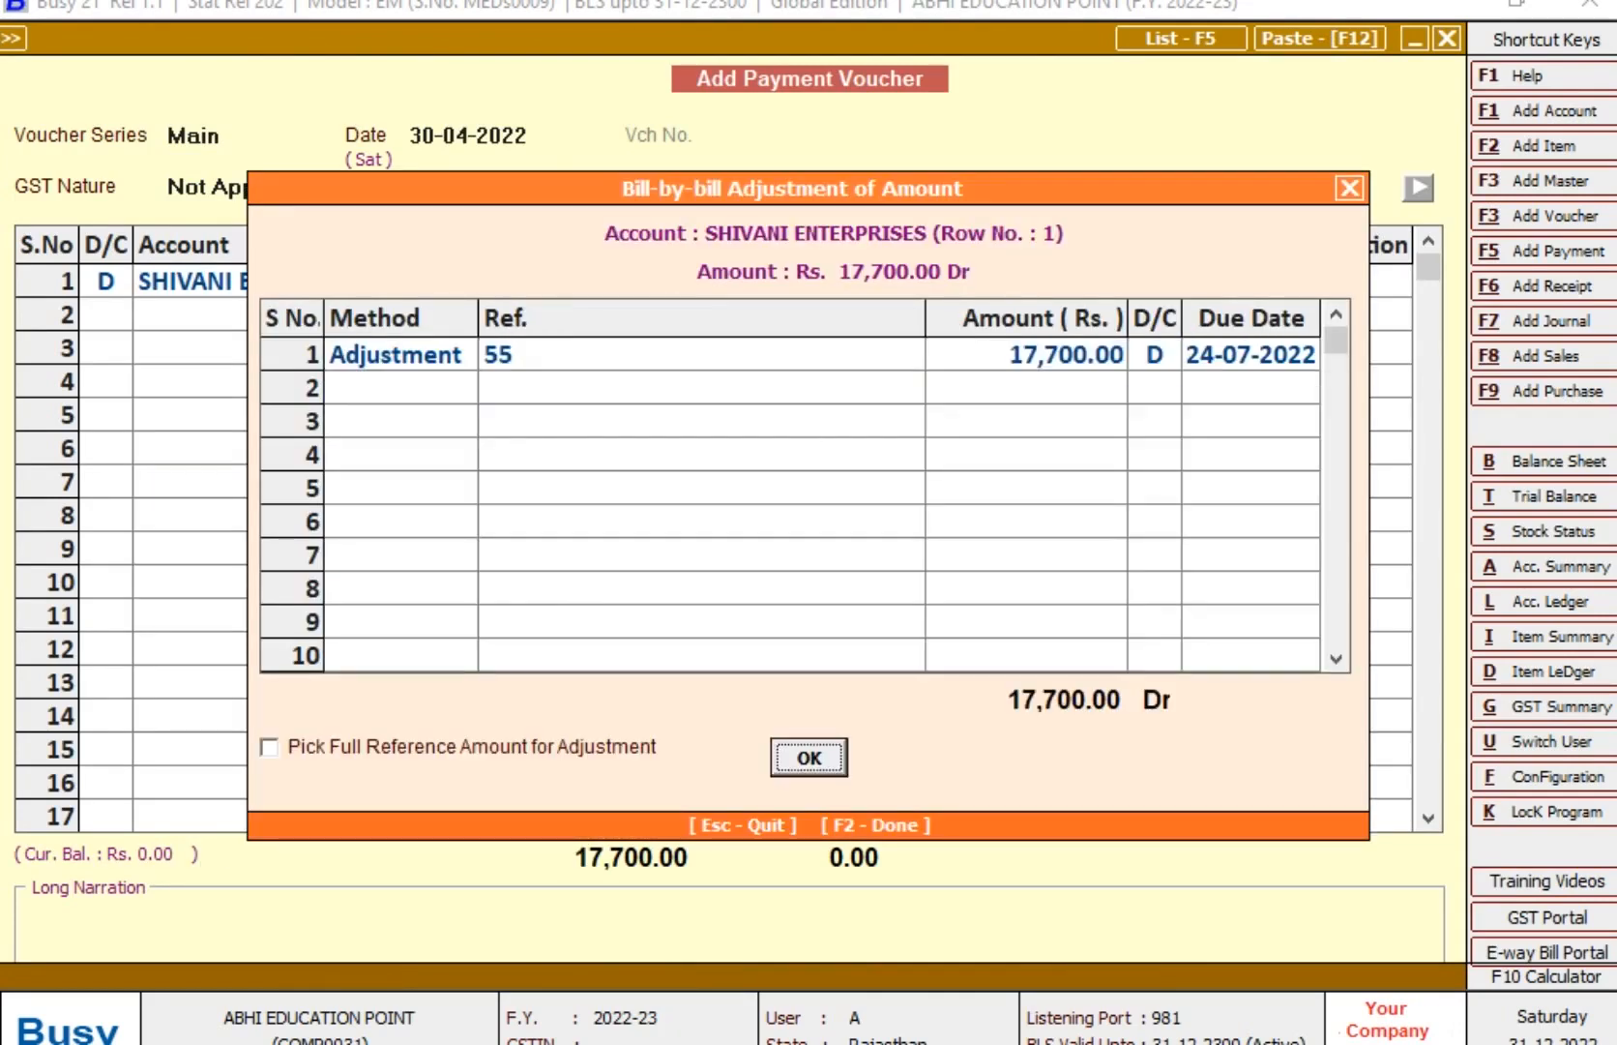
key(Return)
- Credit SBI BANK with 17,700 without a narration and save the second payment voucher
key(Return)
key(Return)
key(Return)
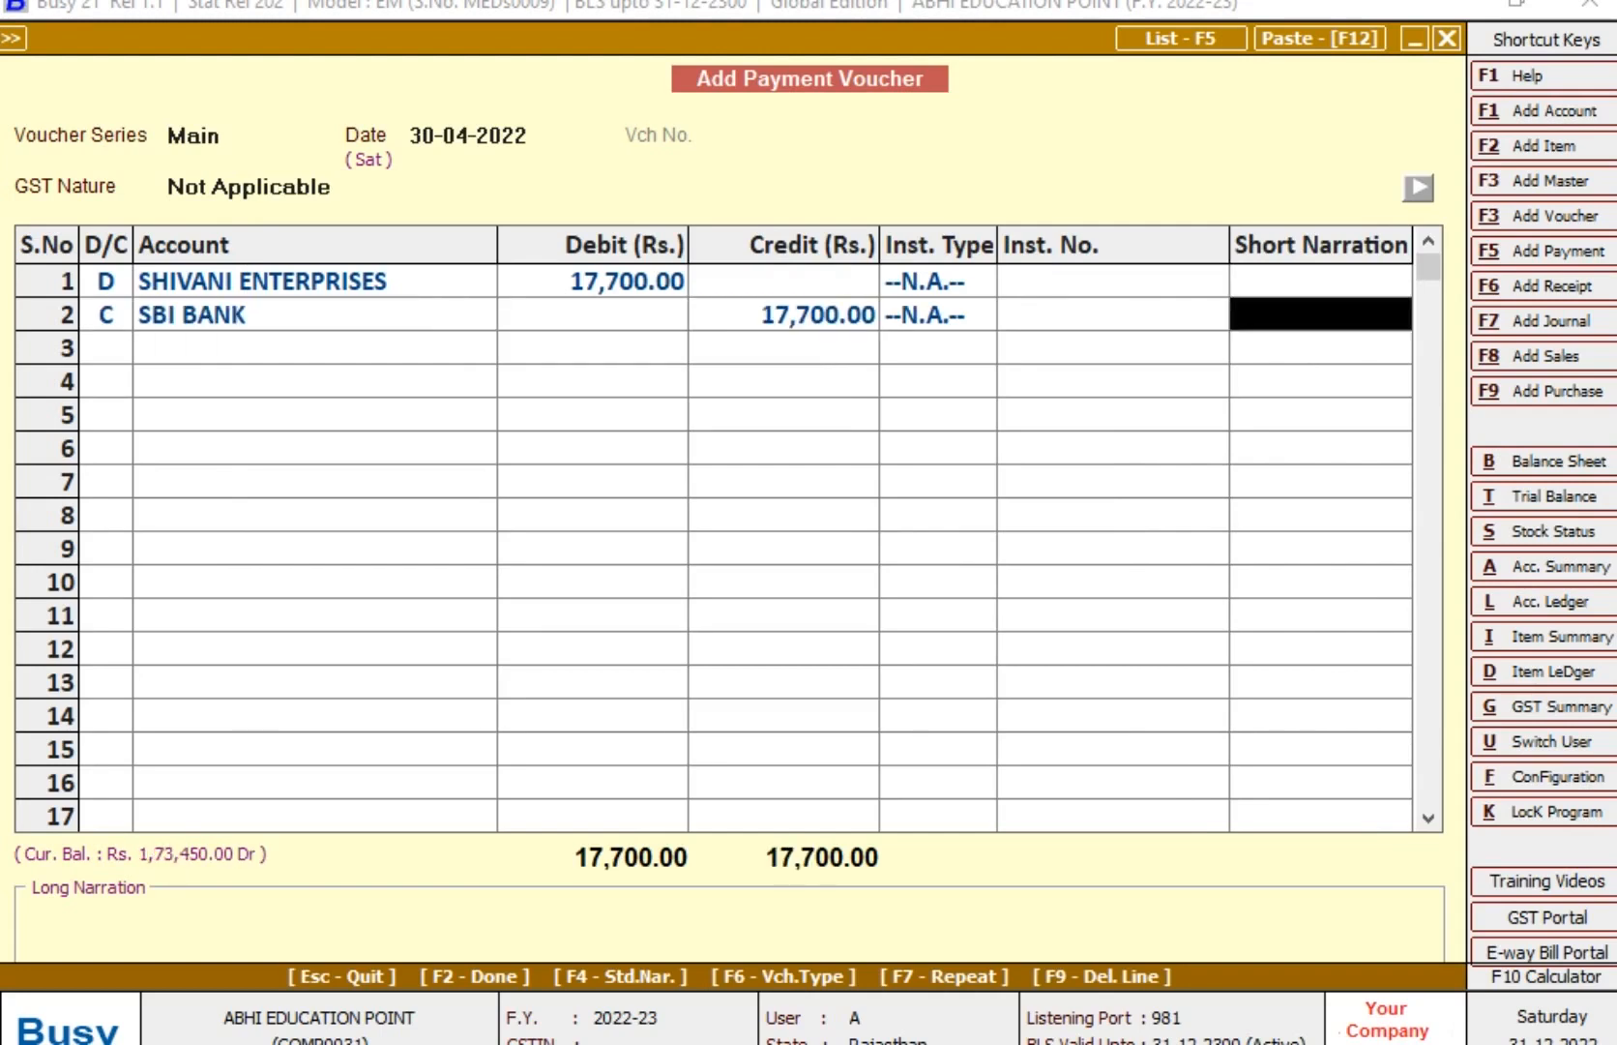
key(Return)
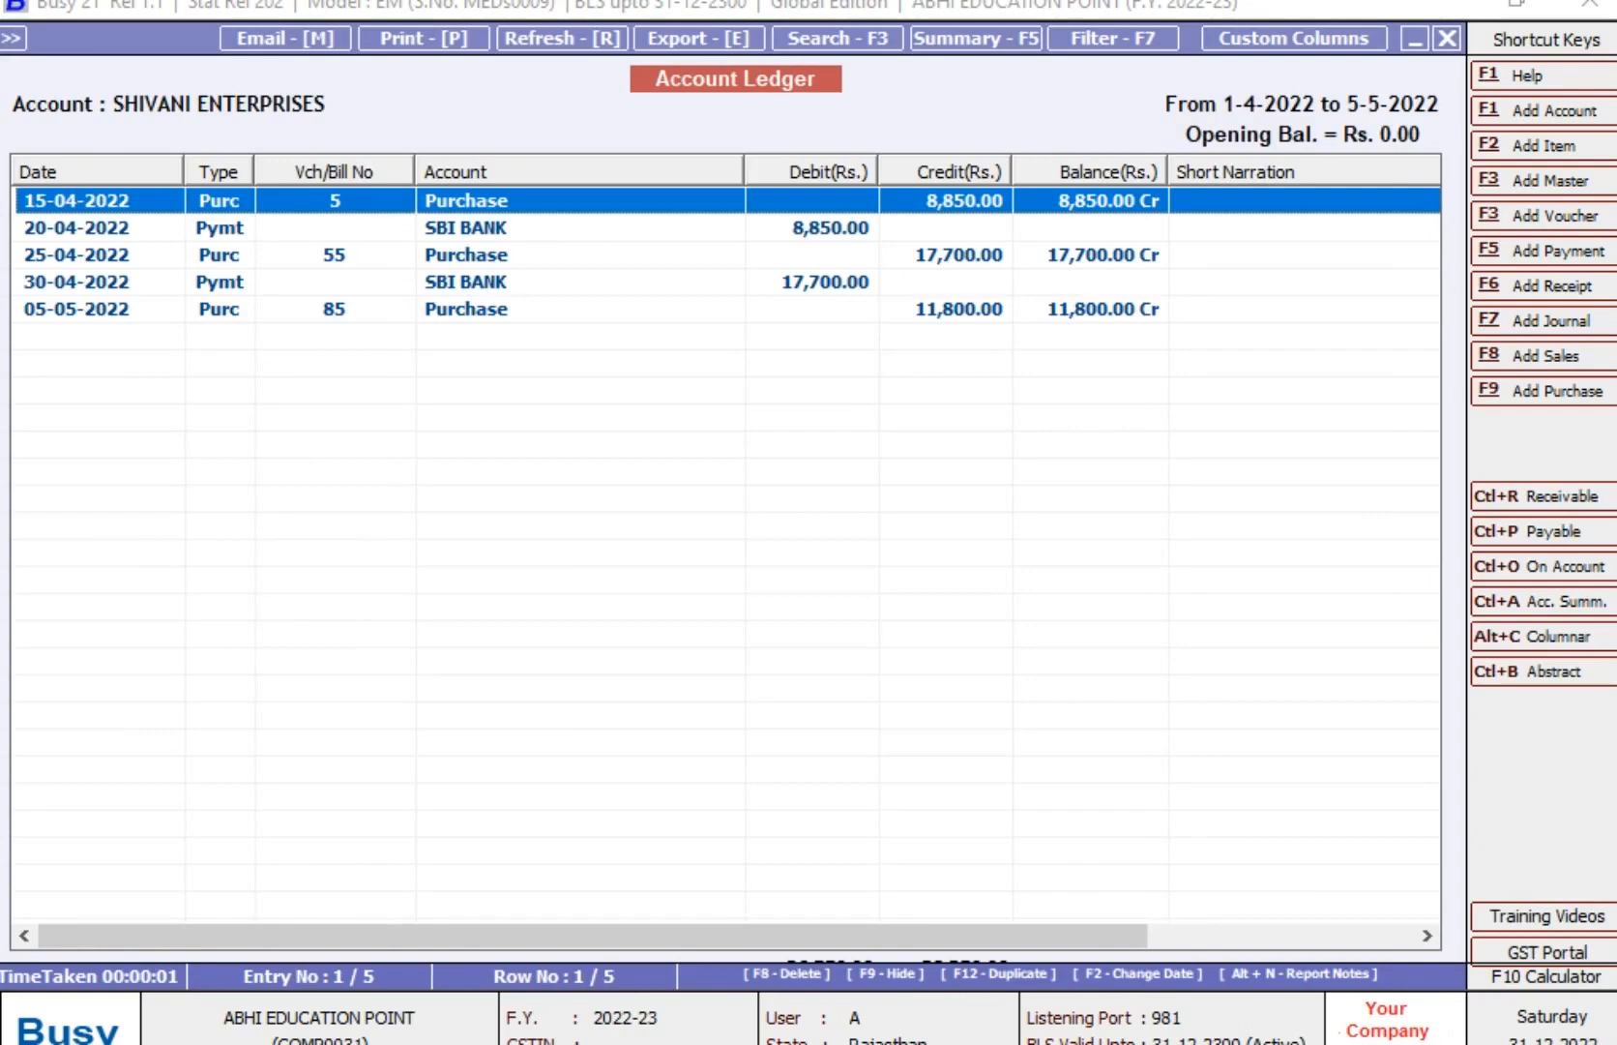
- Return to the ledger report options for SHIVANI ENTERPRISES and set Enable Reconciliation to Y
key(Escape)
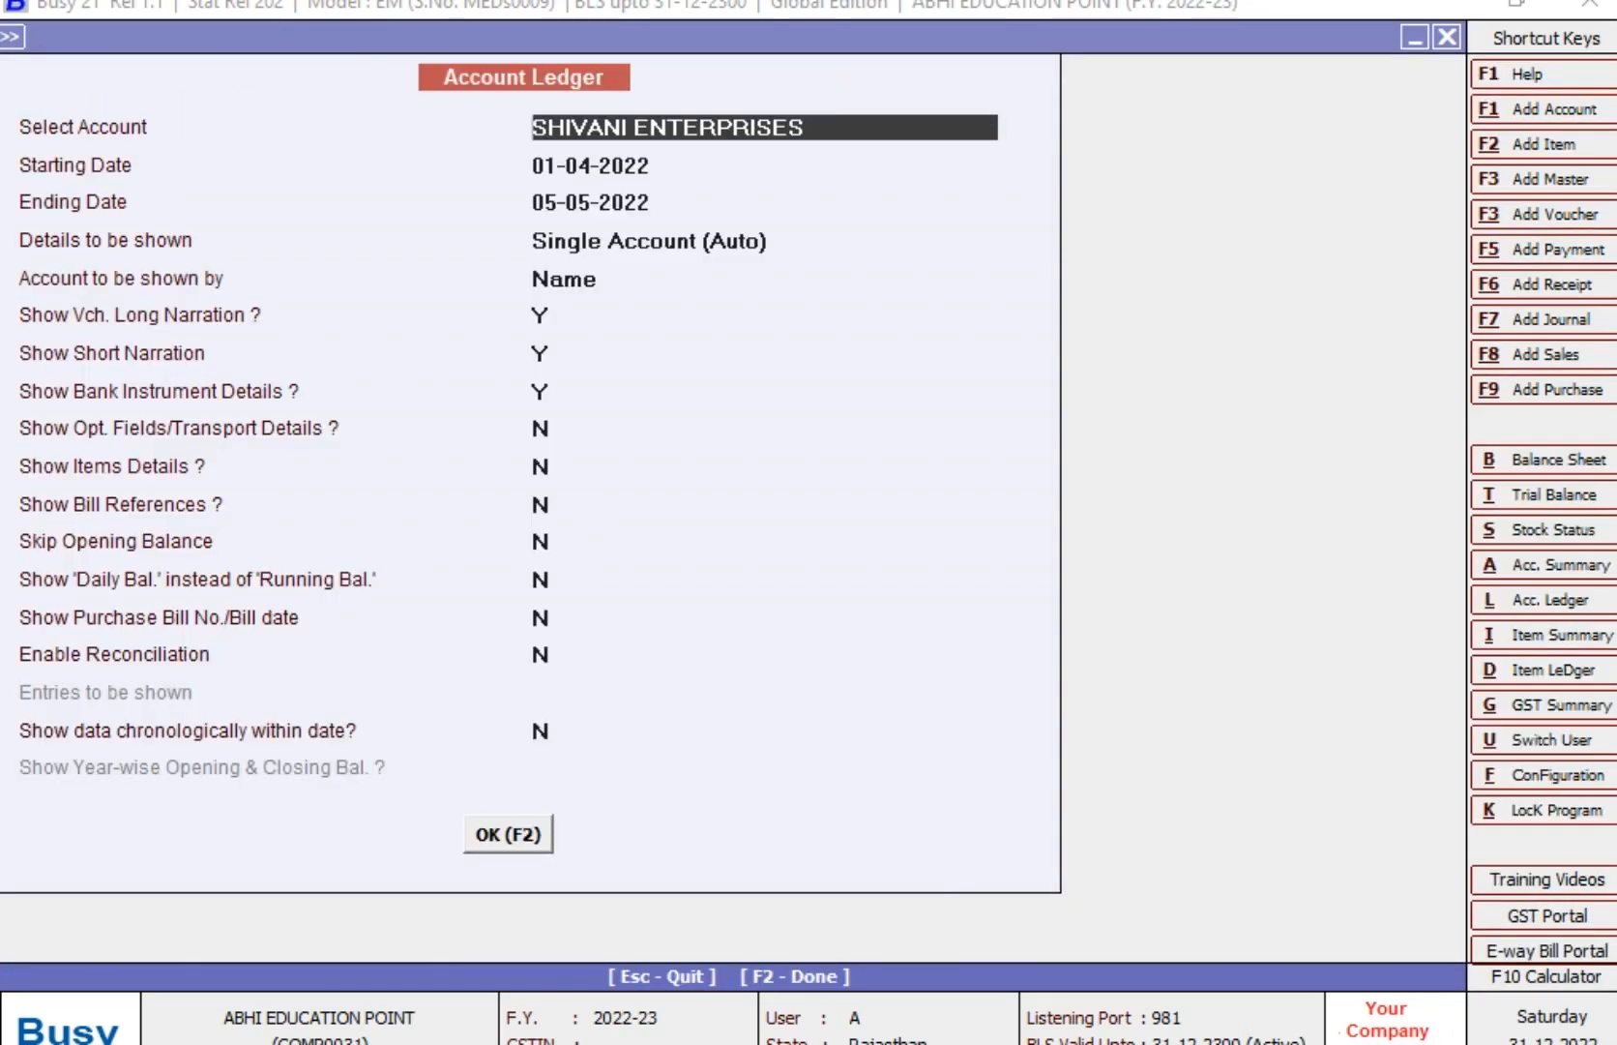
key(Return)
key(Return)
key(Return)
key(Return)
key(Return)
key(Return)
key(Return)
key(Return)
key(Return)
key(Return)
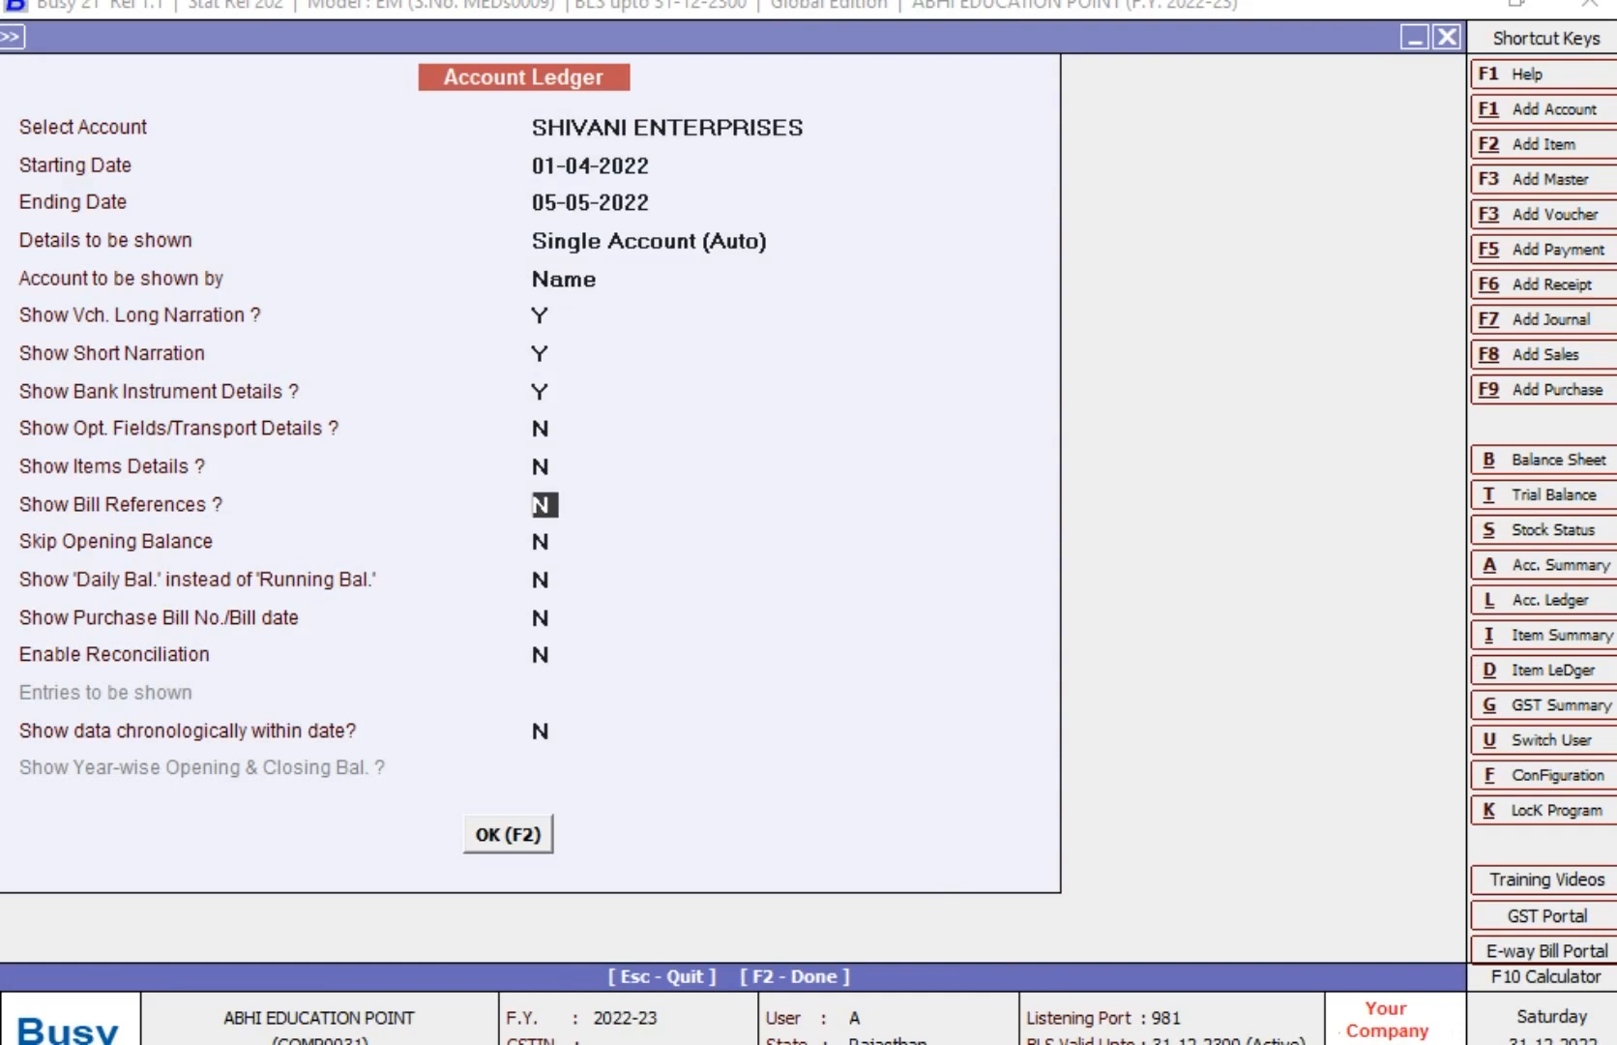
key(Return)
key(Return)
key(Return)
key(Return)
text(Y)
key(Return)
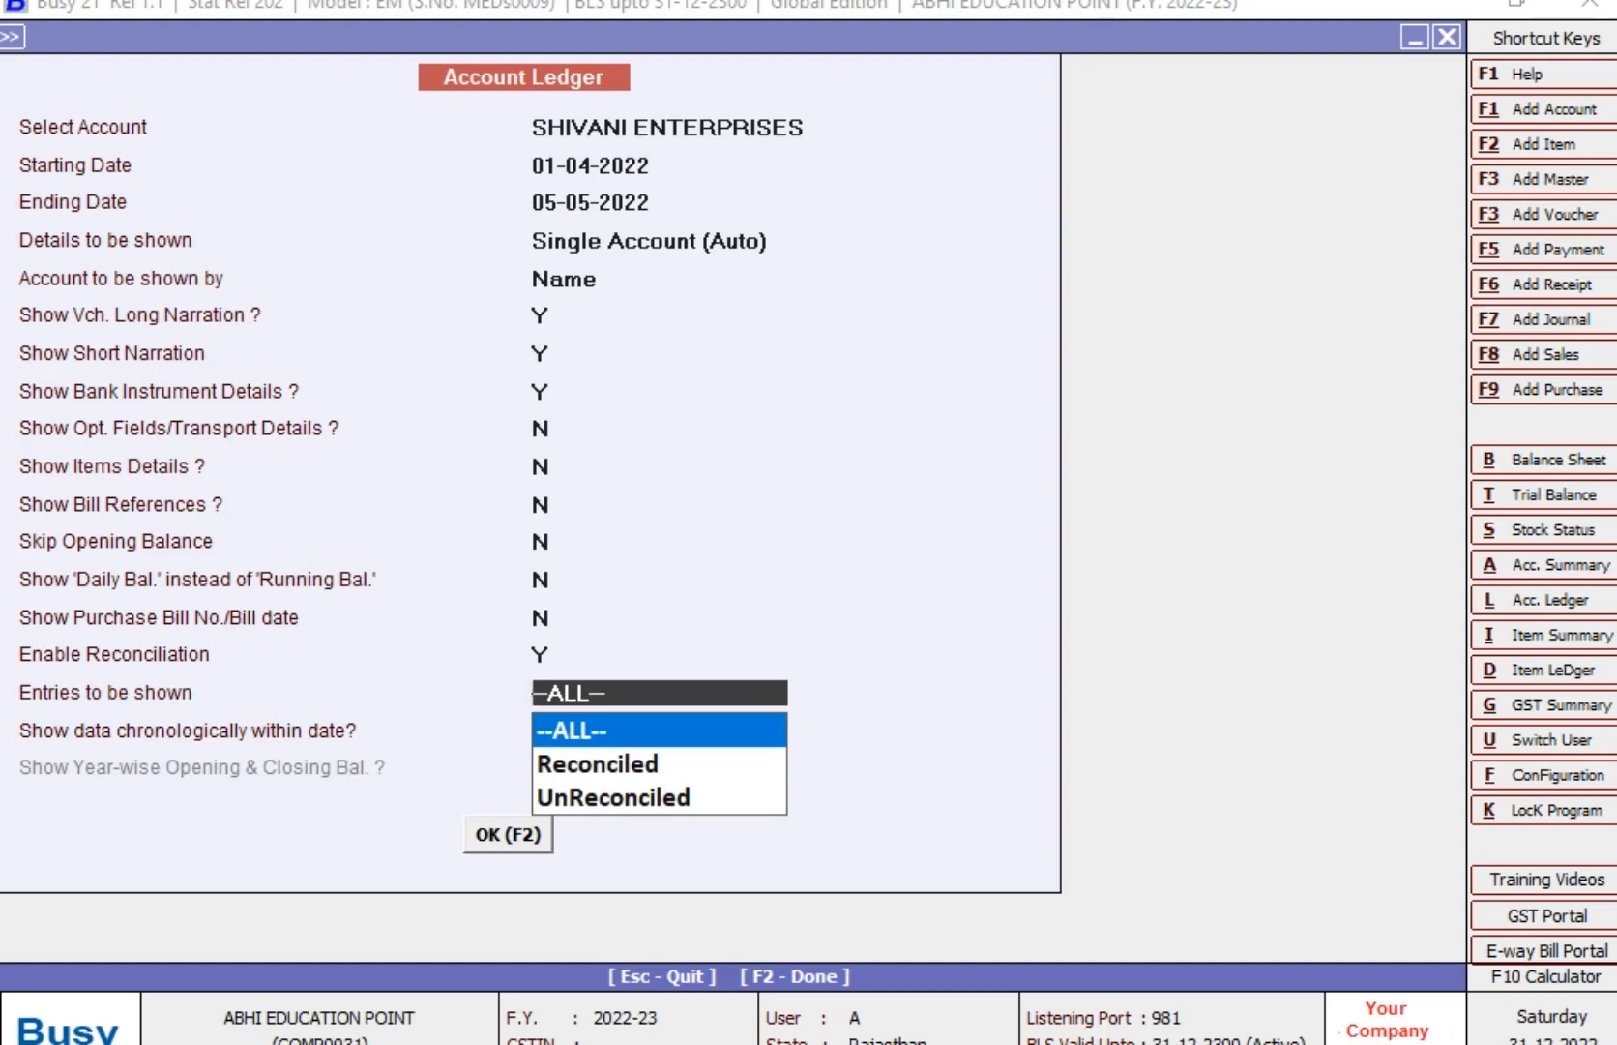
- Limit the entries to be shown to UnReconciled and display the SHIVANI ENTERPRISES ledger
key(Down)
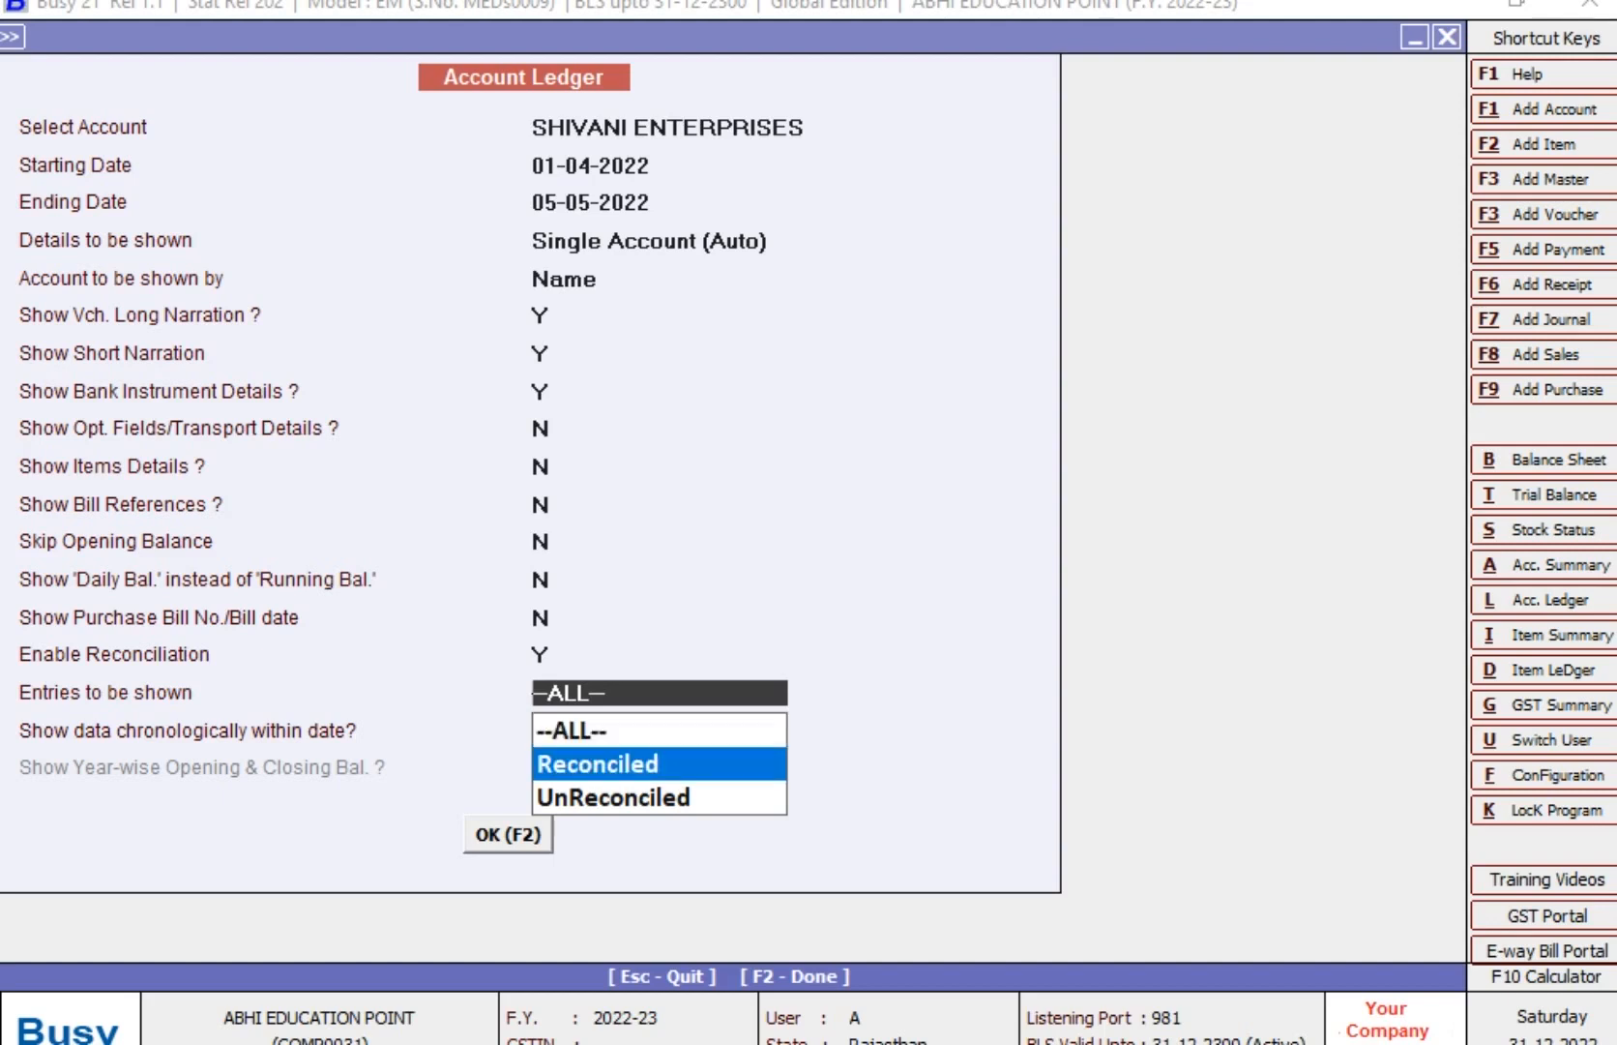
key(Down)
key(Up)
key(Down)
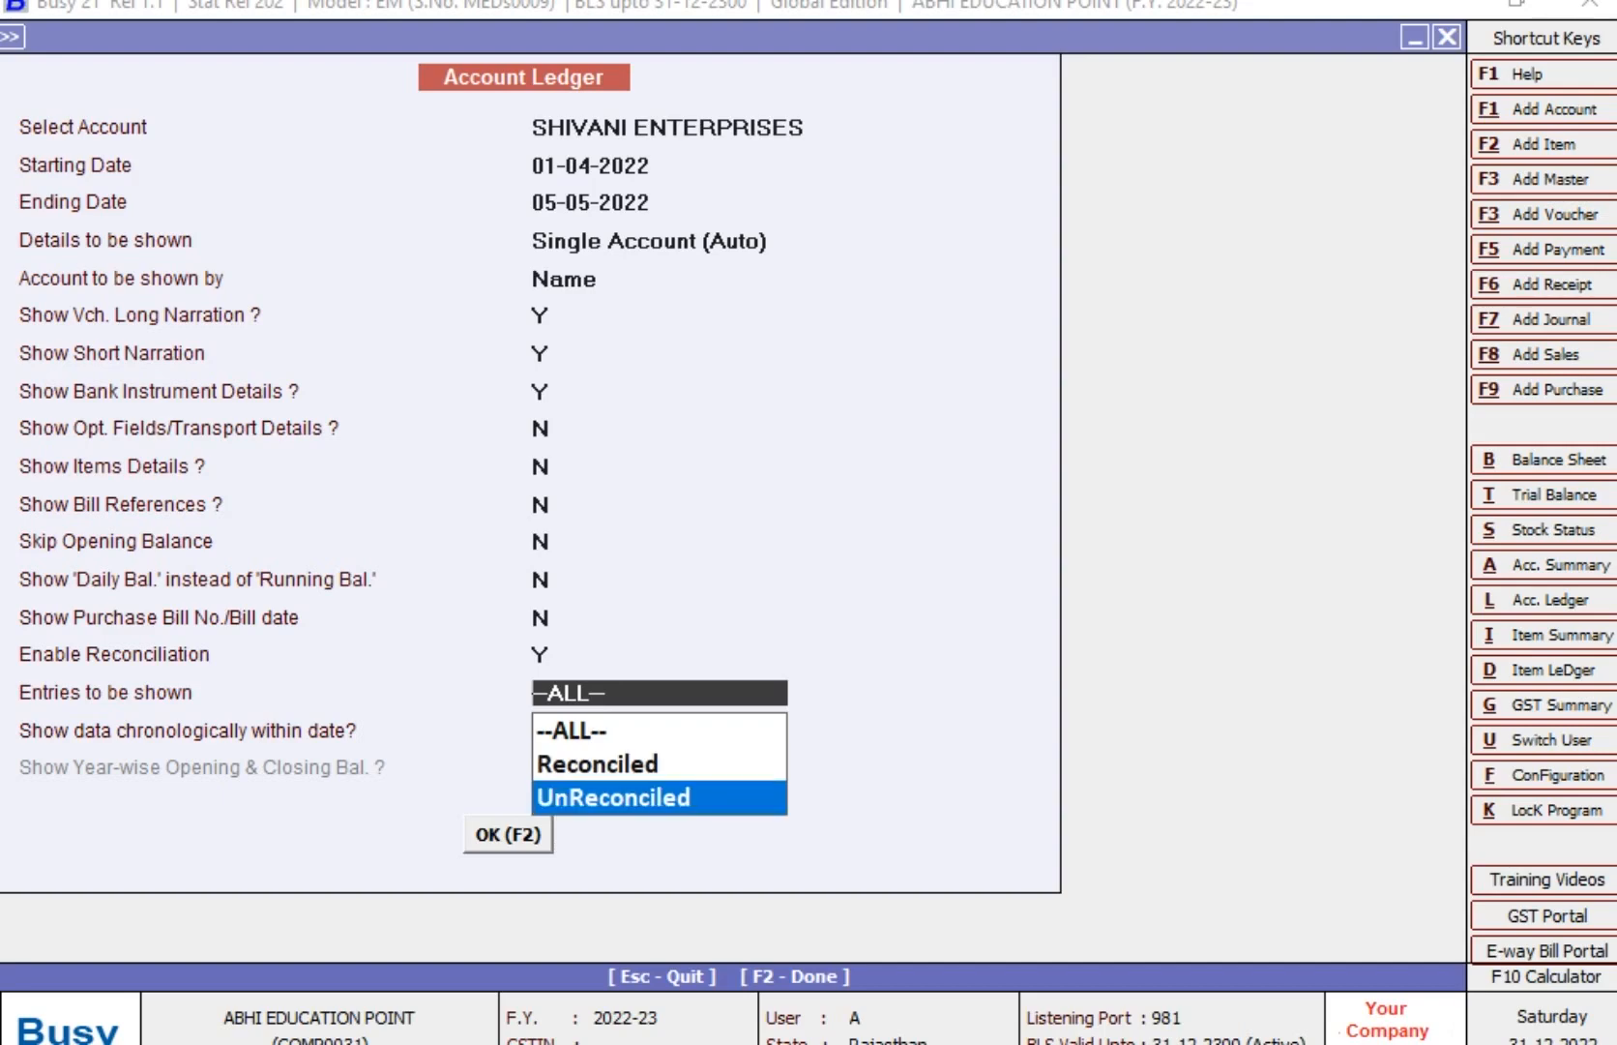
key(Return)
key(F2)
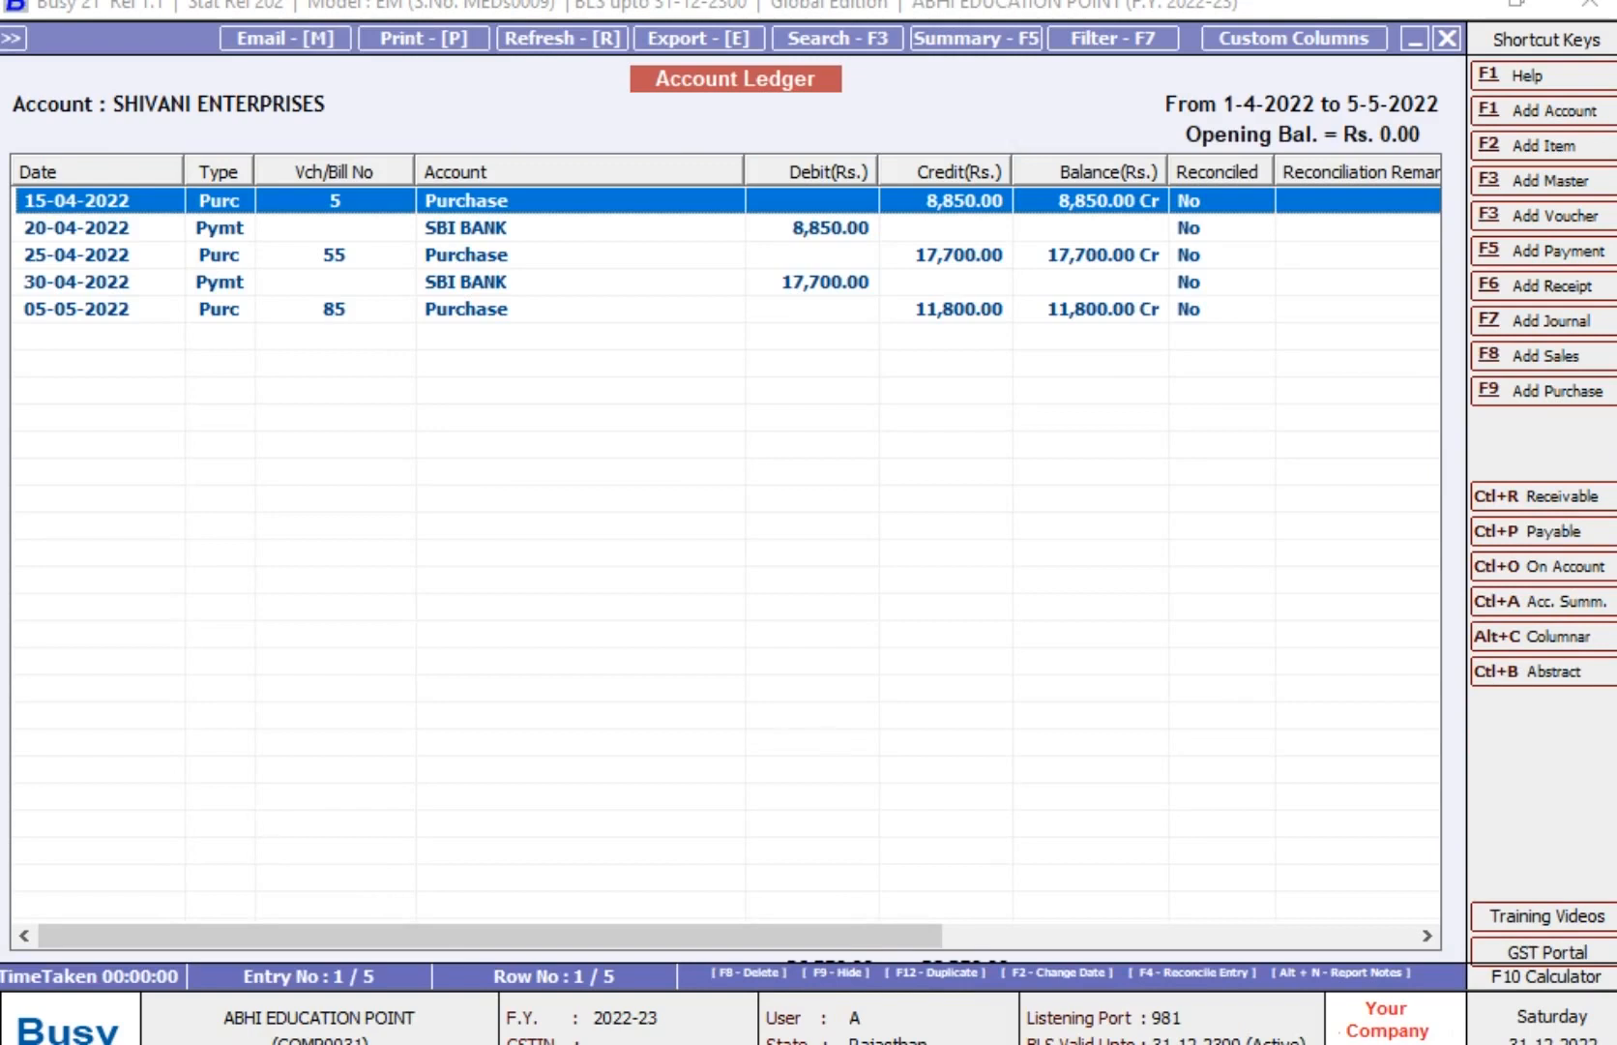
- Reconcile the 15-04-2022 purchase entry, bill number 5, with Reconcile Entry at Y and no remarks
key(Down)
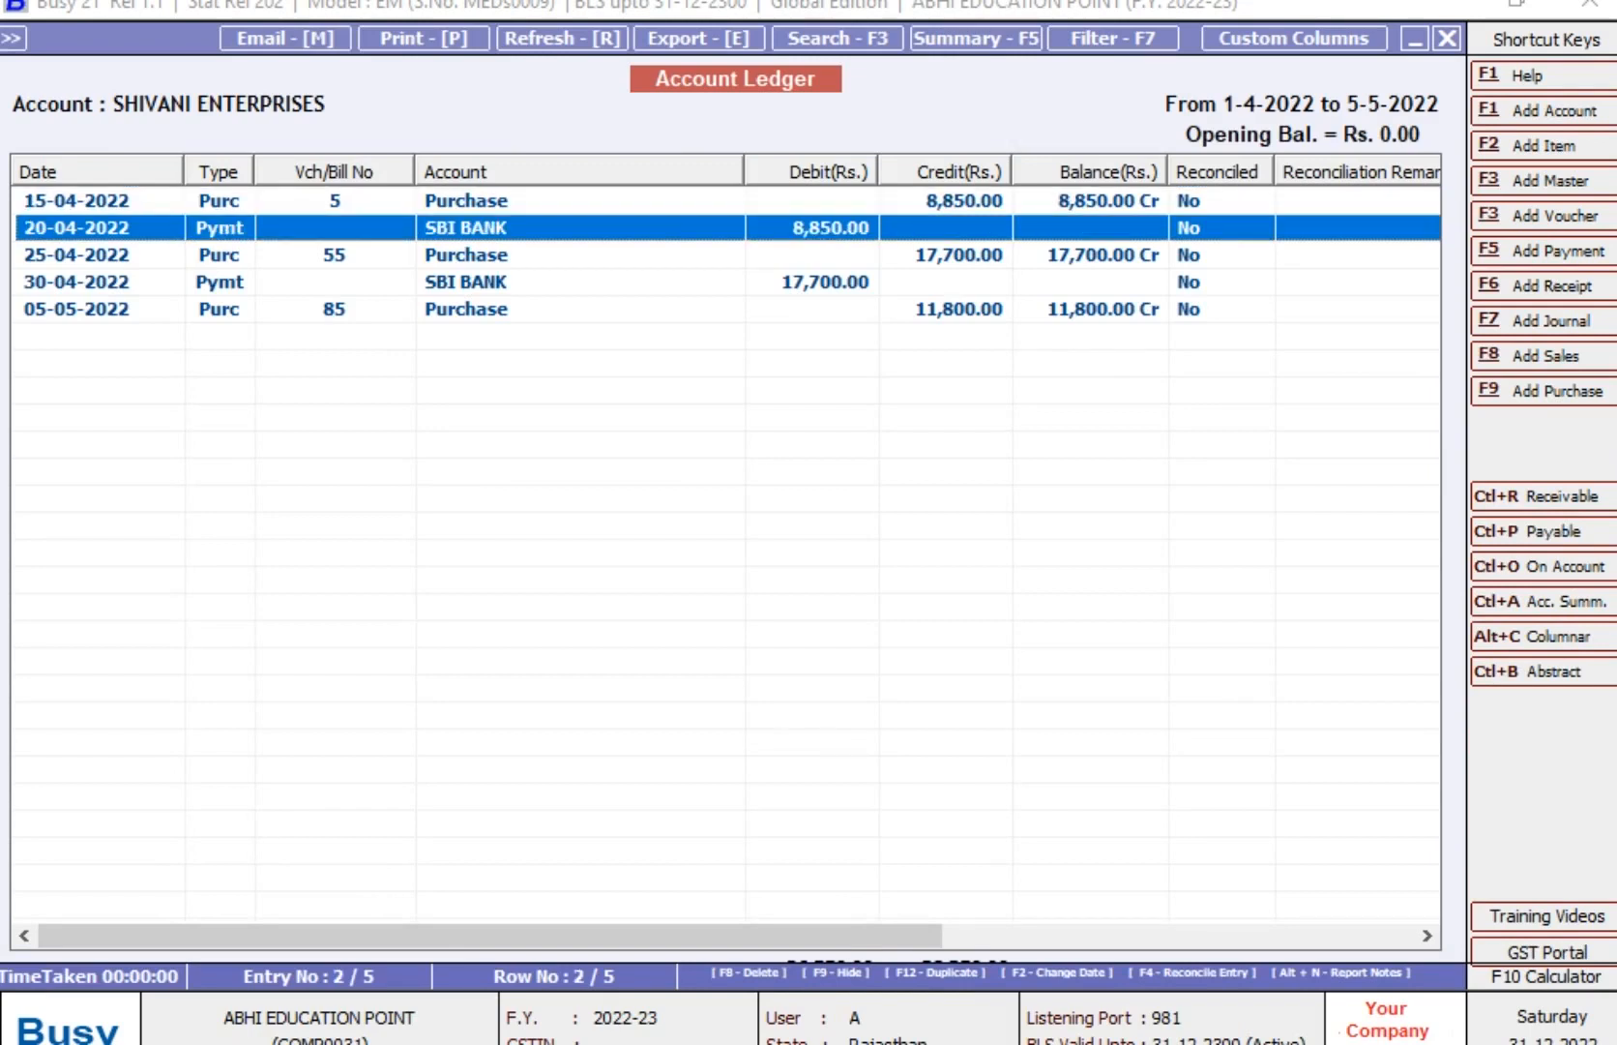
key(Down)
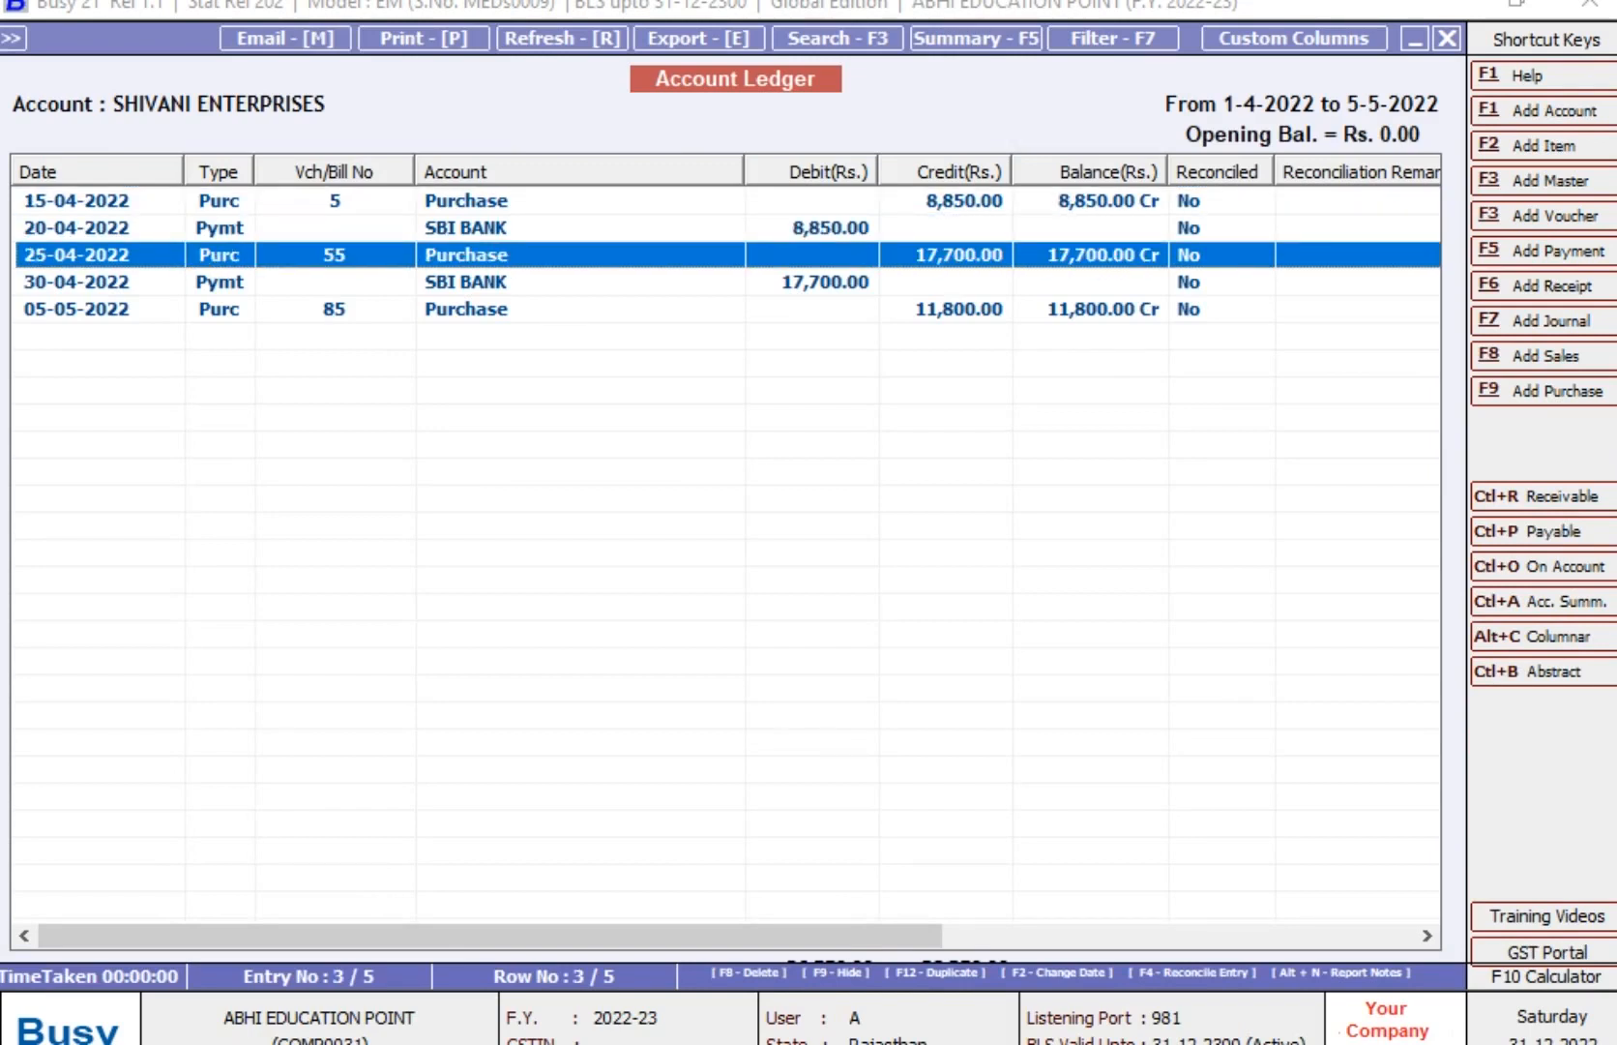
key(Down)
key(Up)
key(Up)
key(Up)
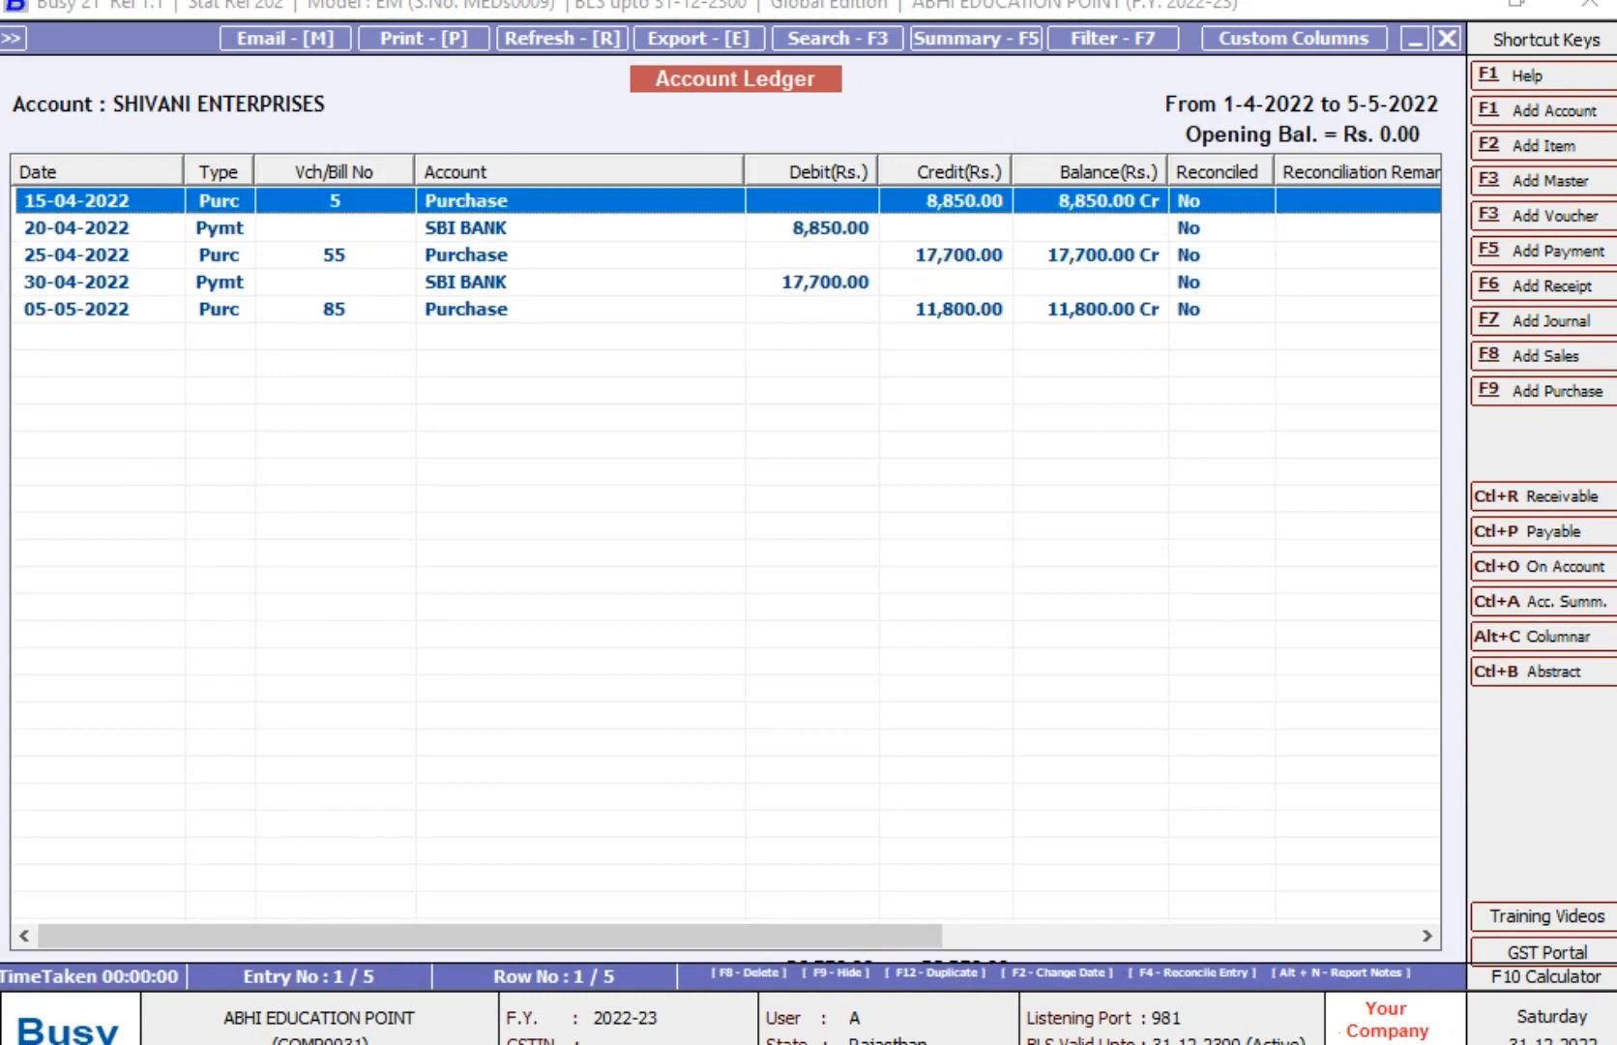
key(F4)
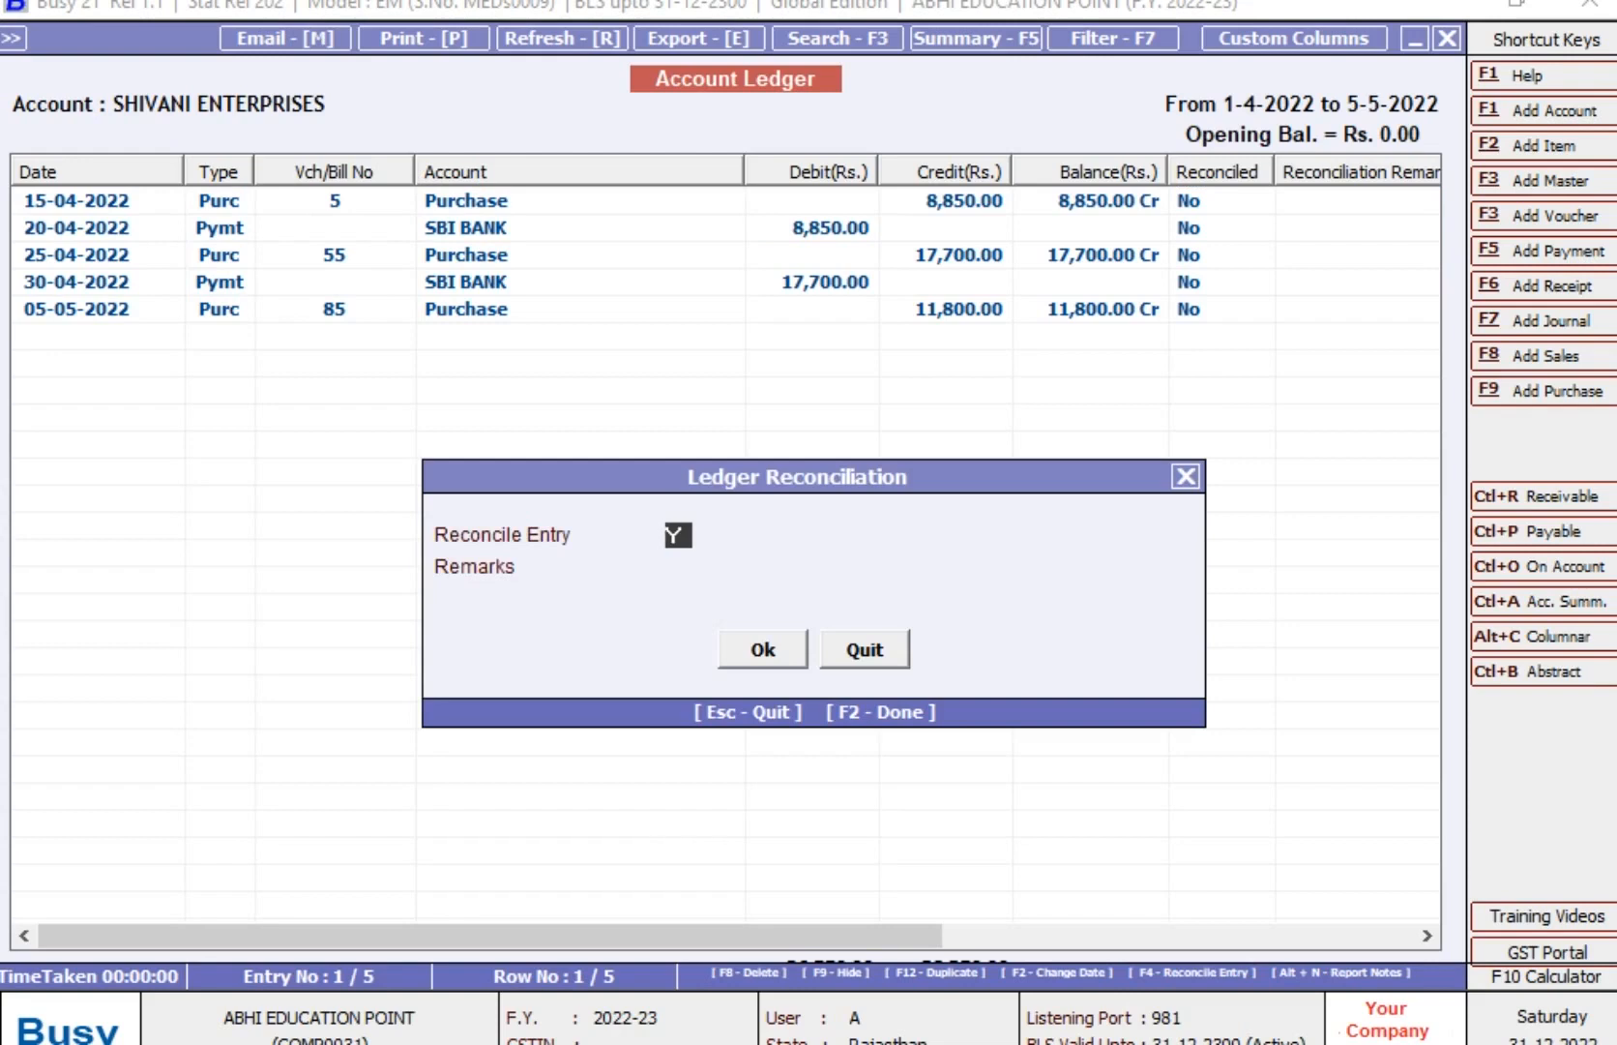
key(Return)
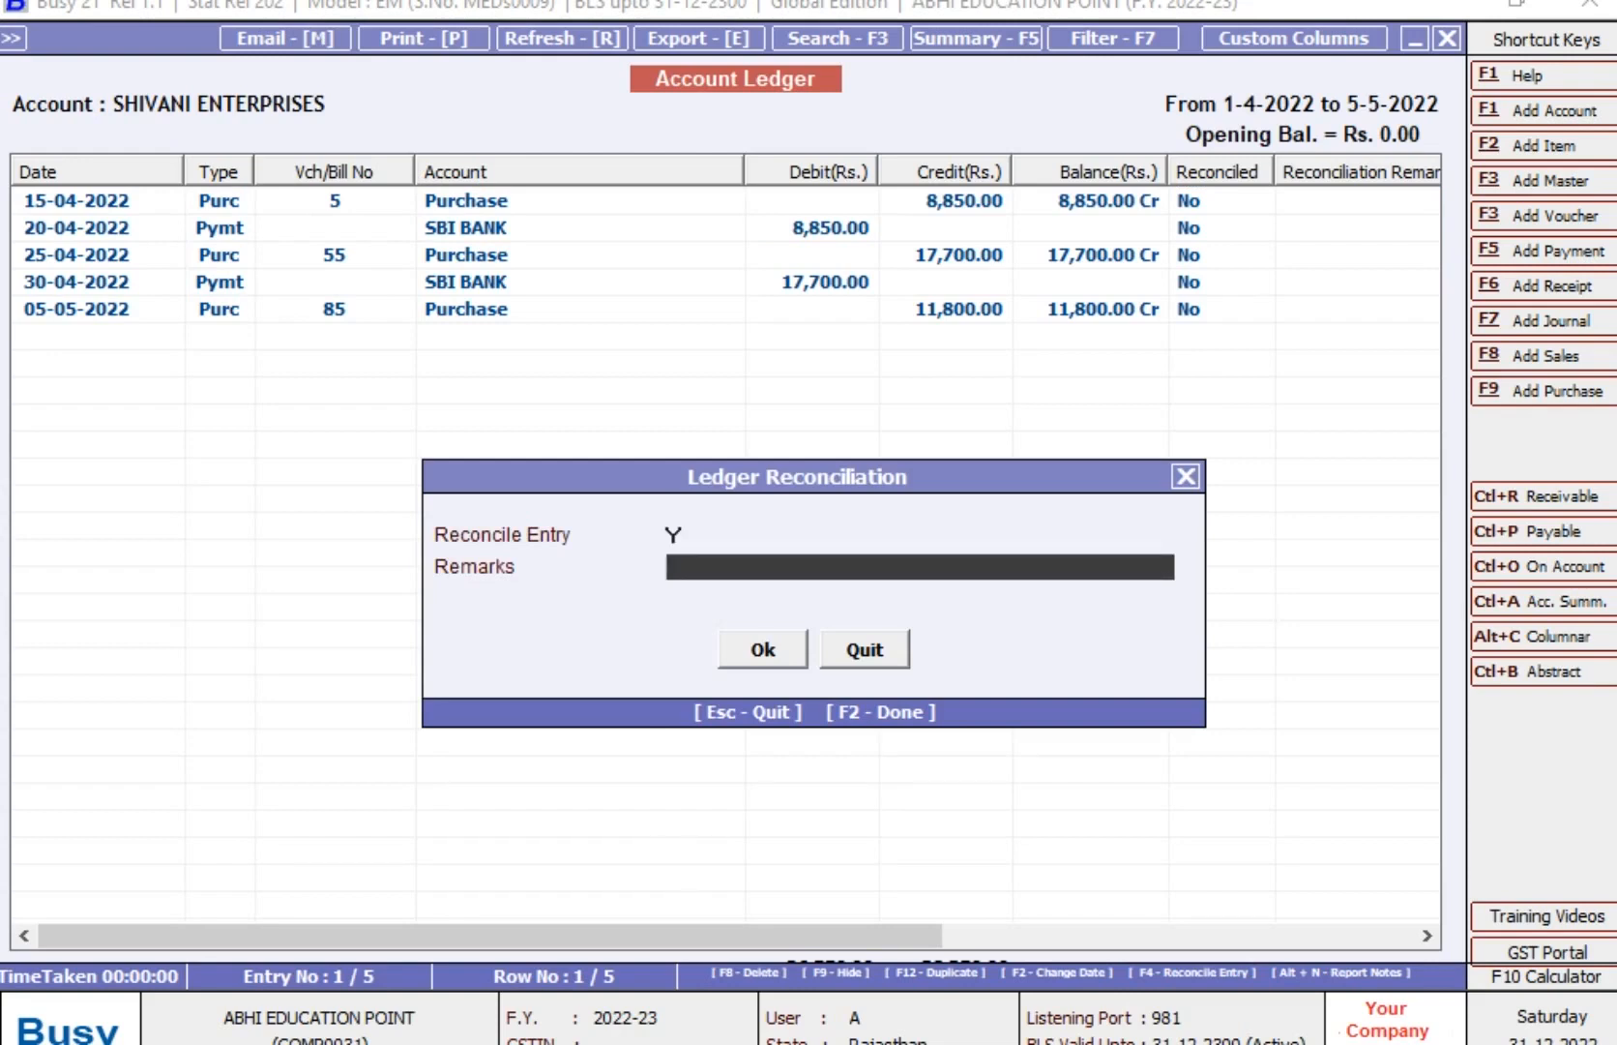
key(Return)
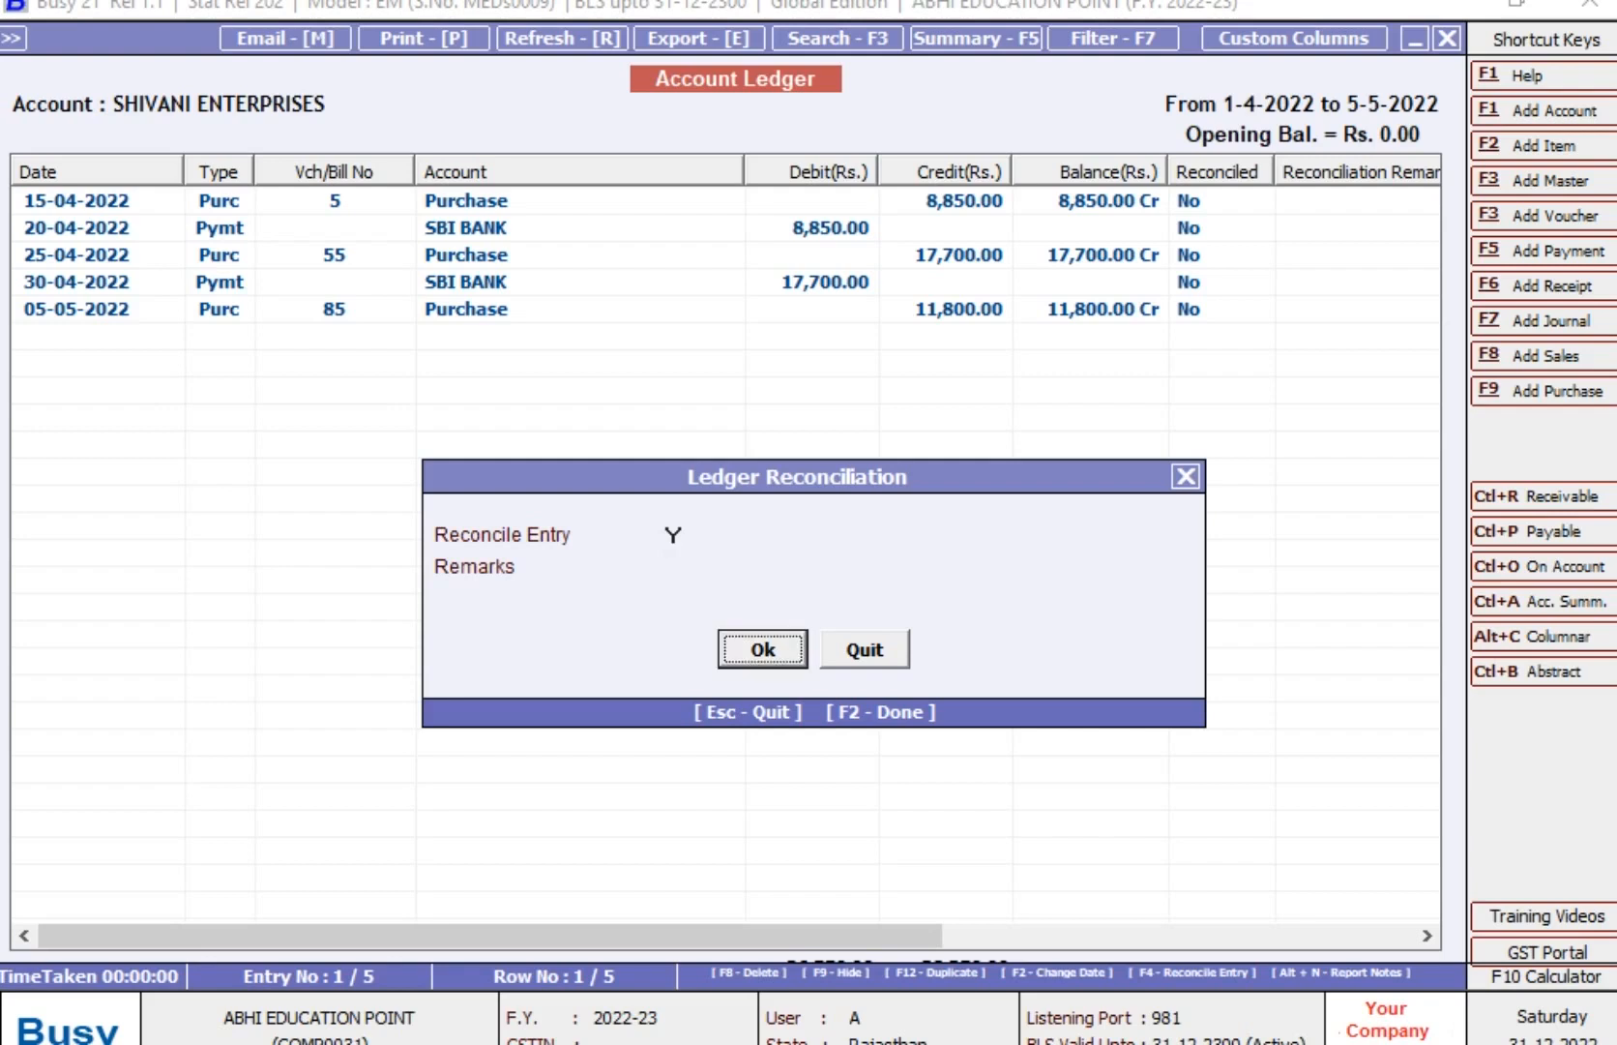
key(Return)
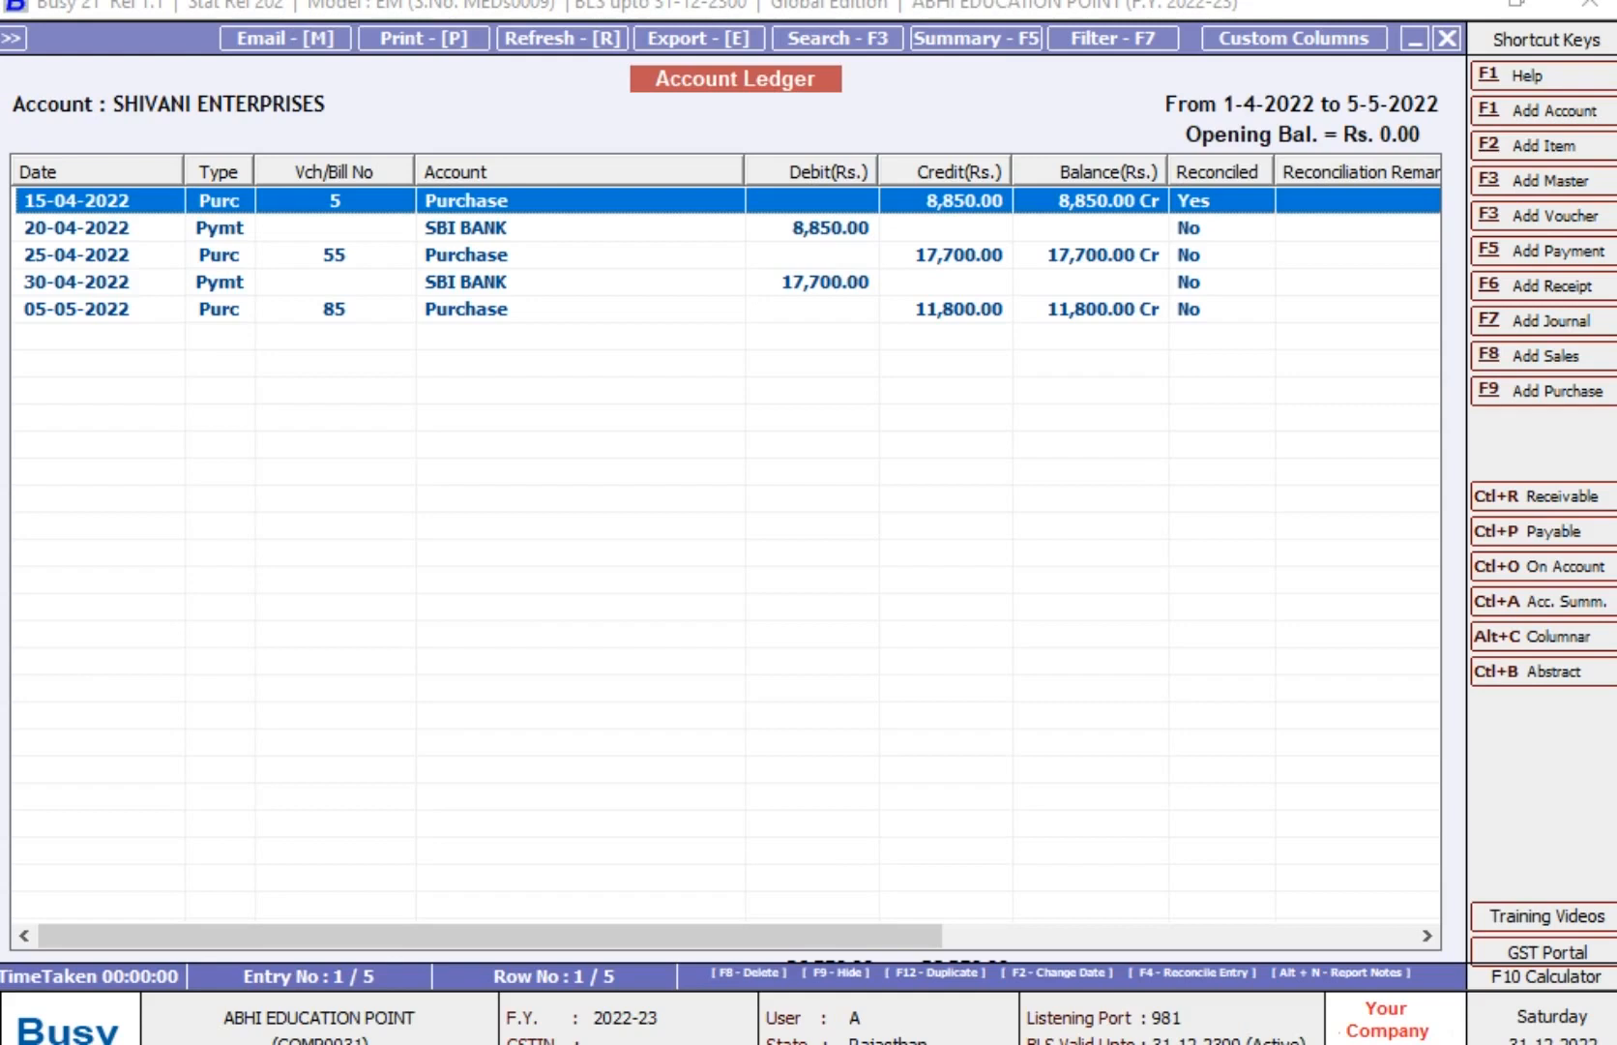
- Reconcile the 20-04-2022 SBI BANK payment entry with the remark PAYMENT DONE
click(824, 229)
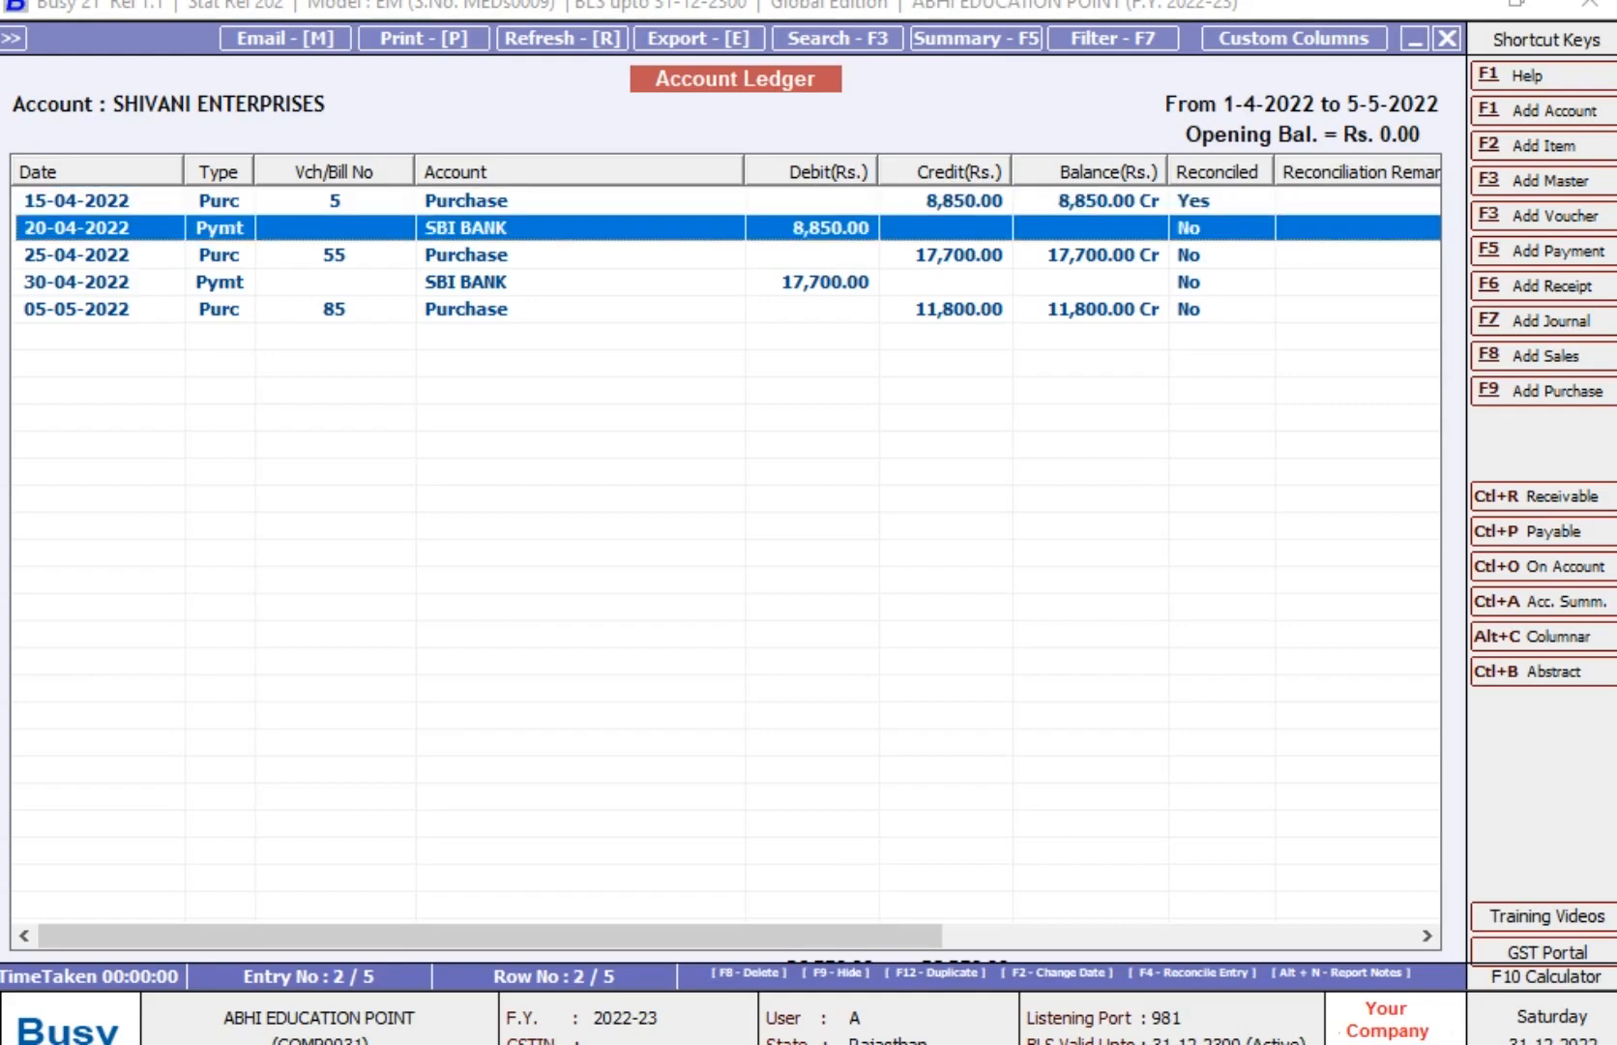
key(F4)
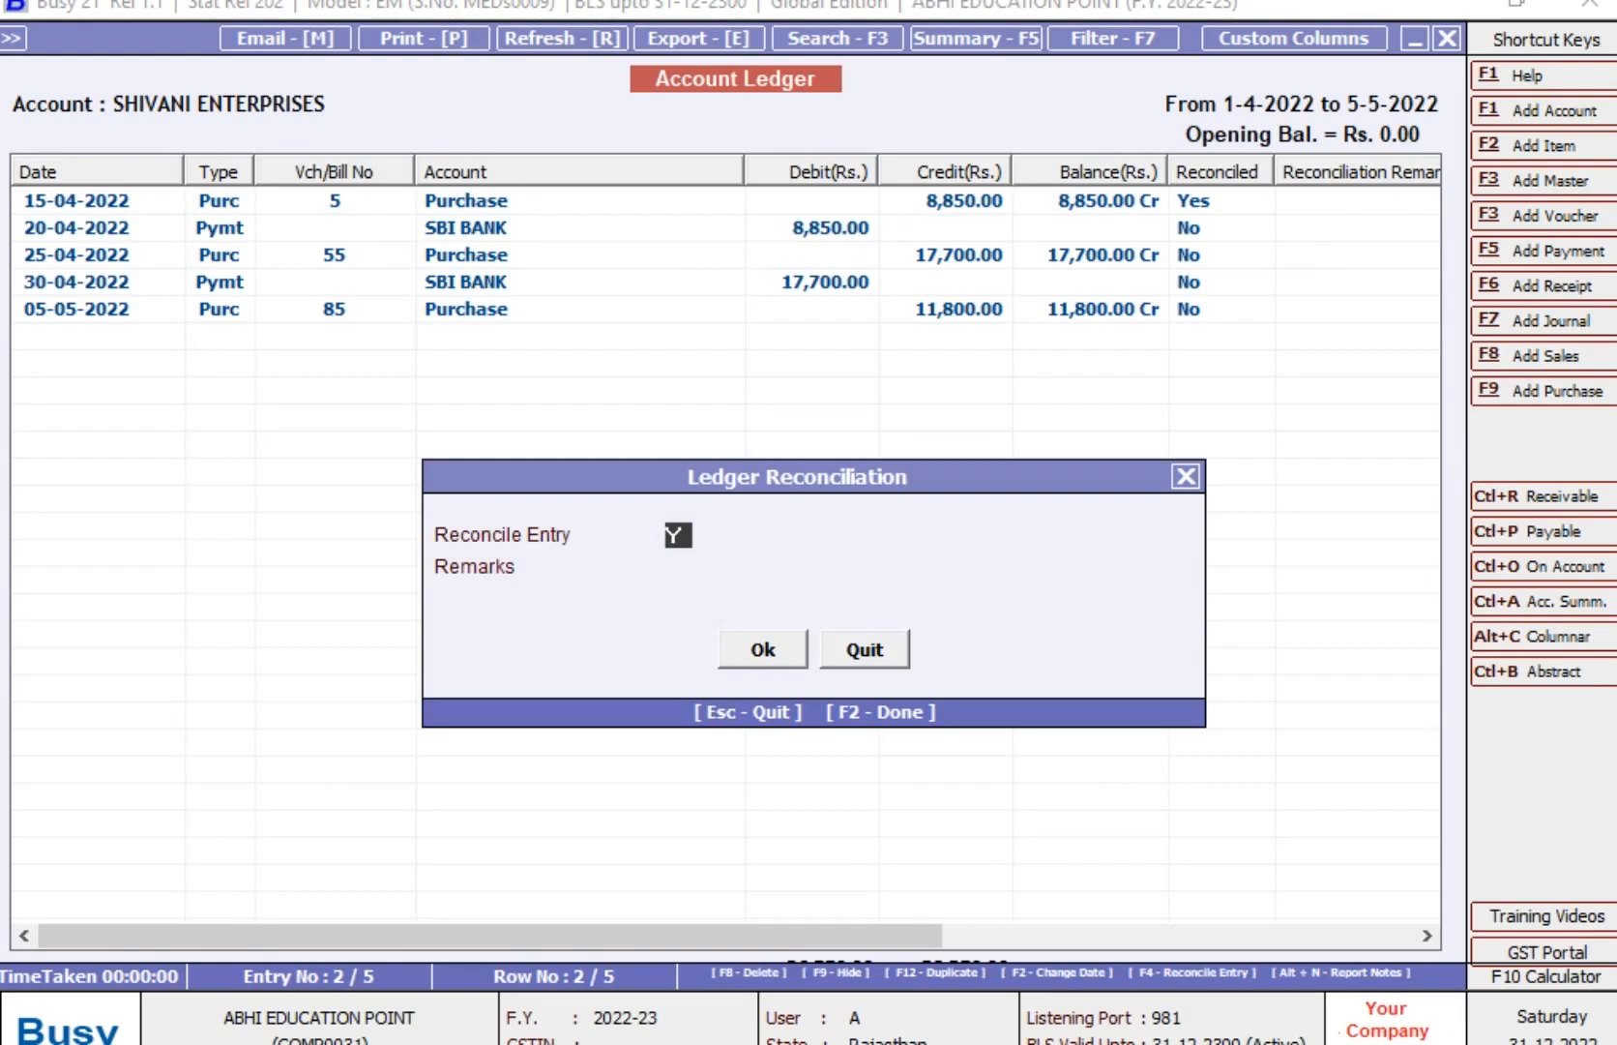
key(Return)
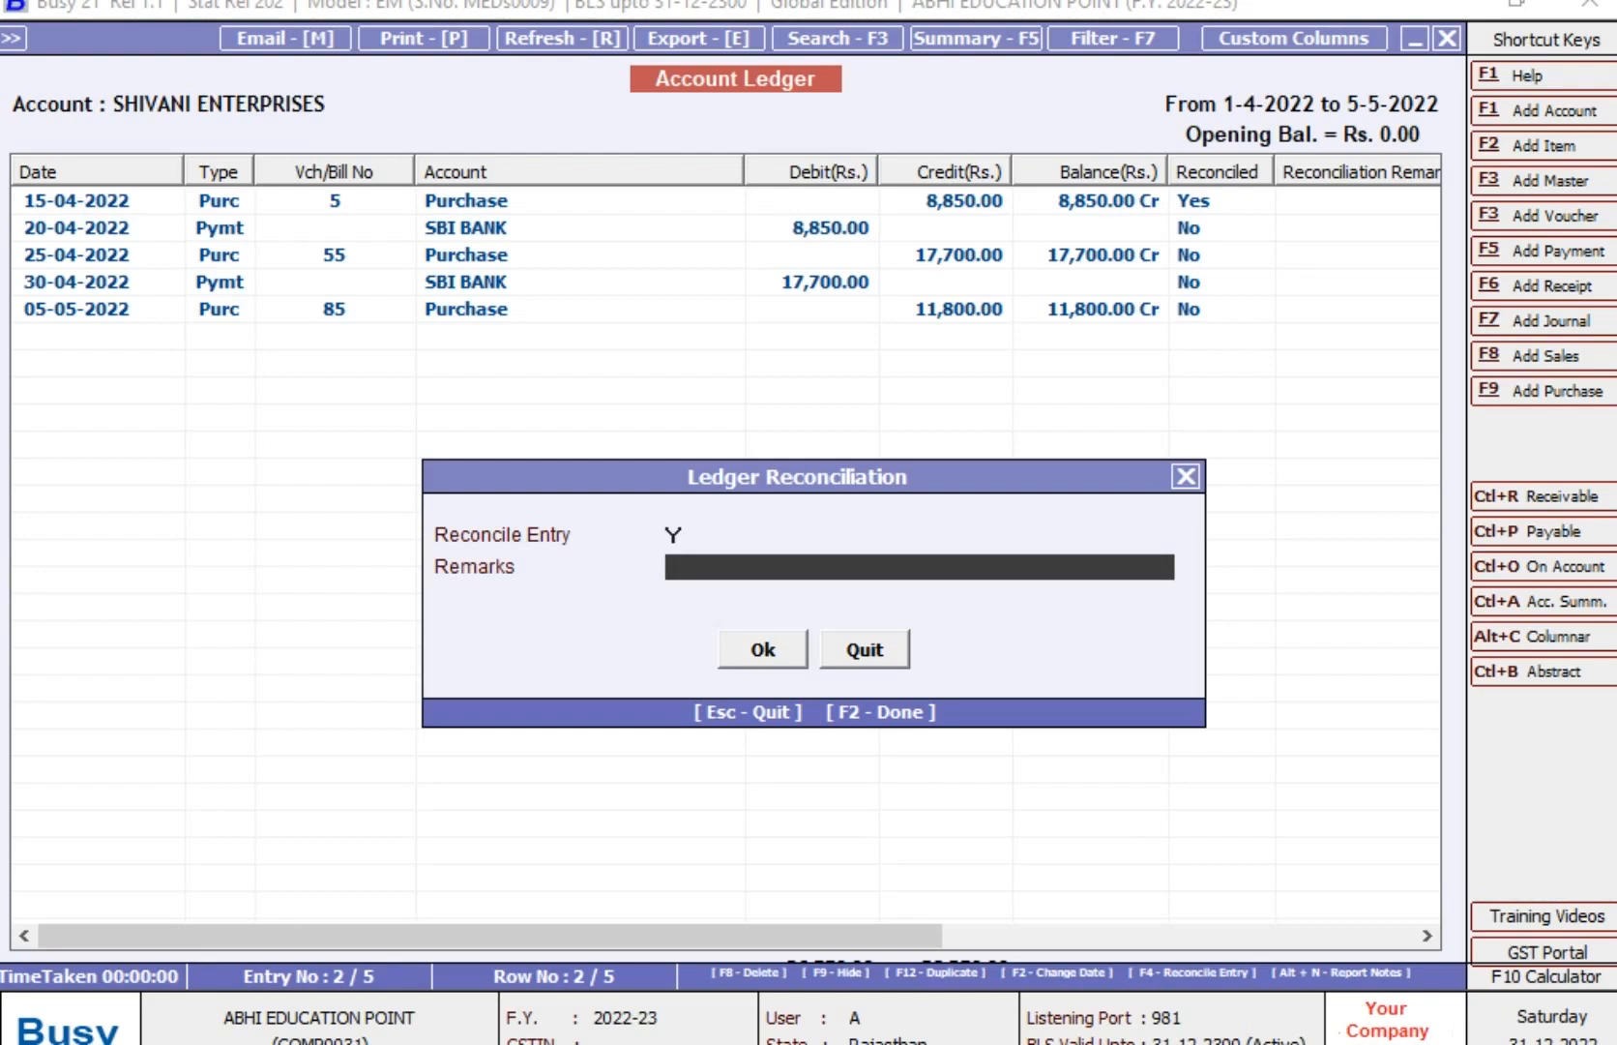
text(PAYMENT DONE)
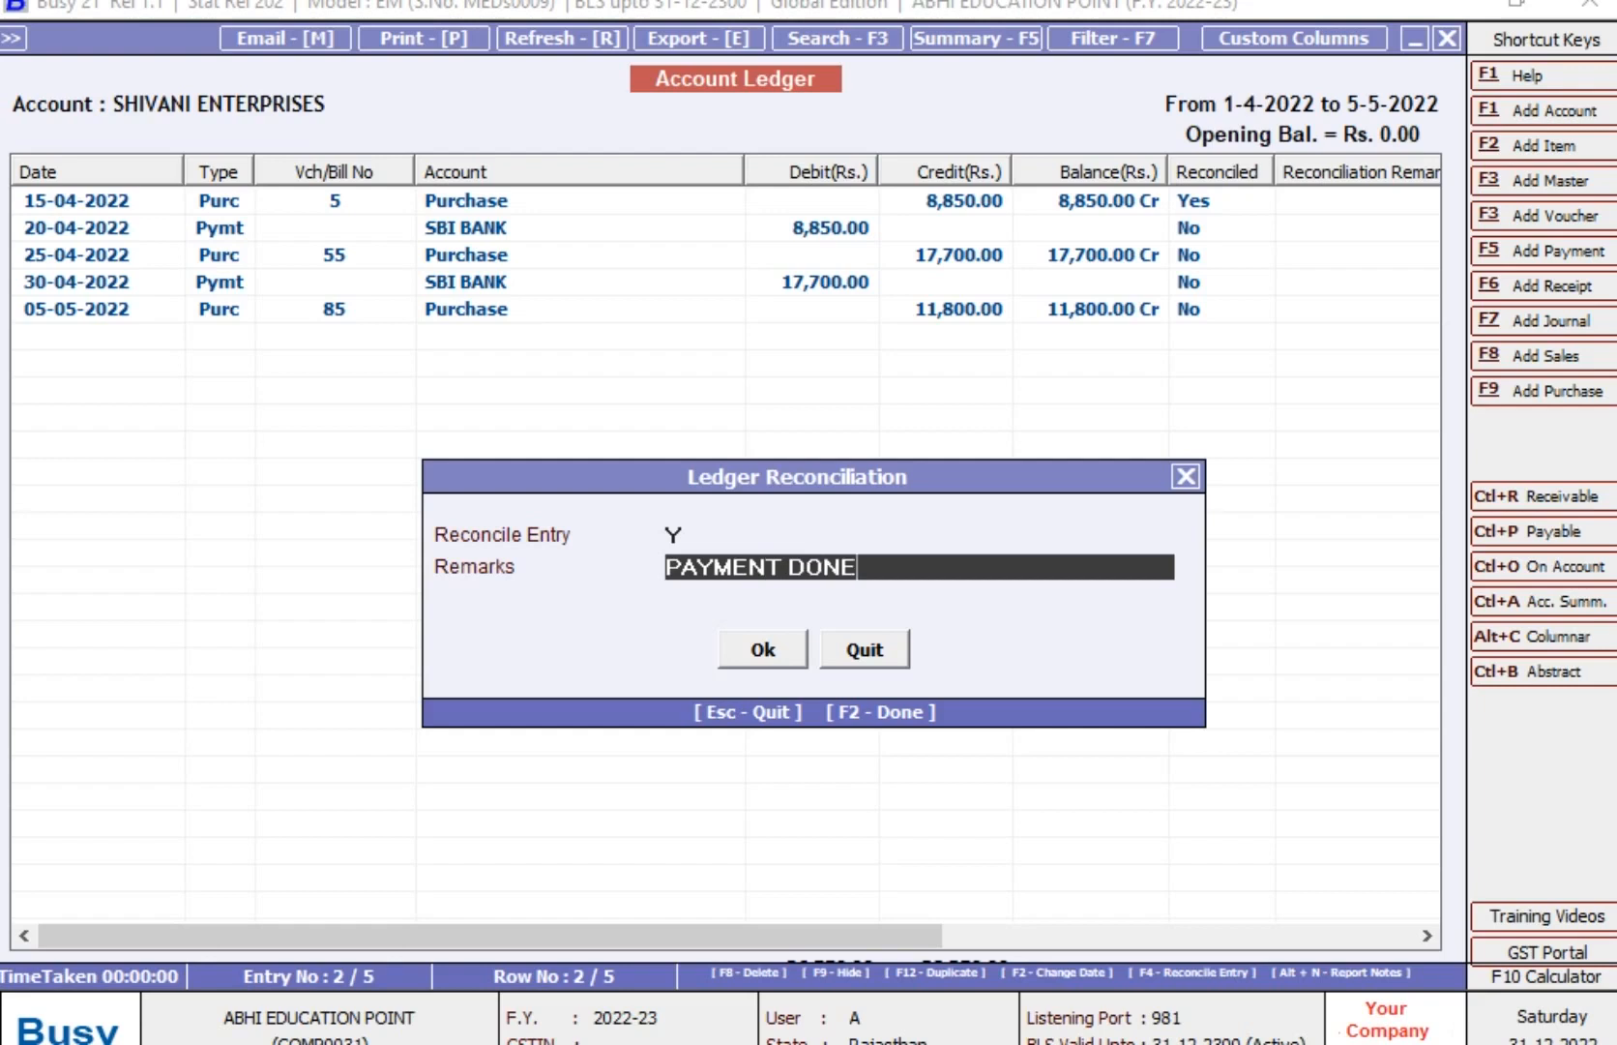
key(Return)
key(Return)
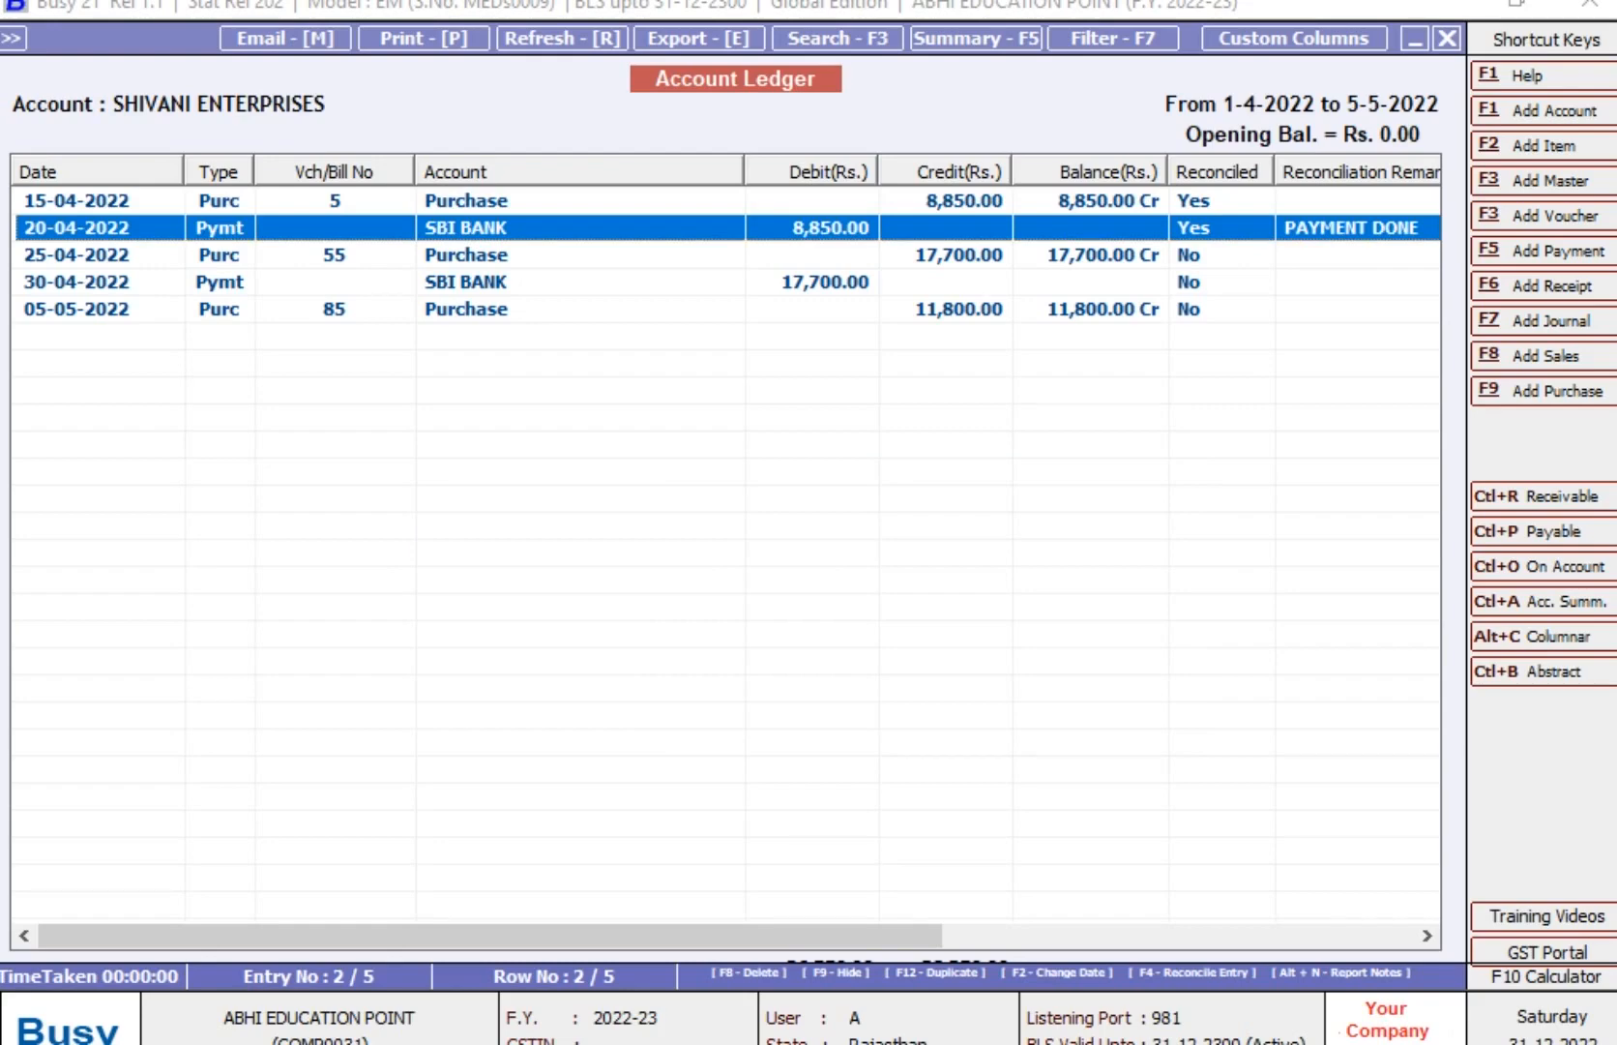
- Redisplay the SHIVANI ENTERPRISES ledger with only Reconciled entries and review them
key(Escape)
key(Return)
key(Return)
key(Return)
key(Return)
key(Return)
key(Return)
key(Return)
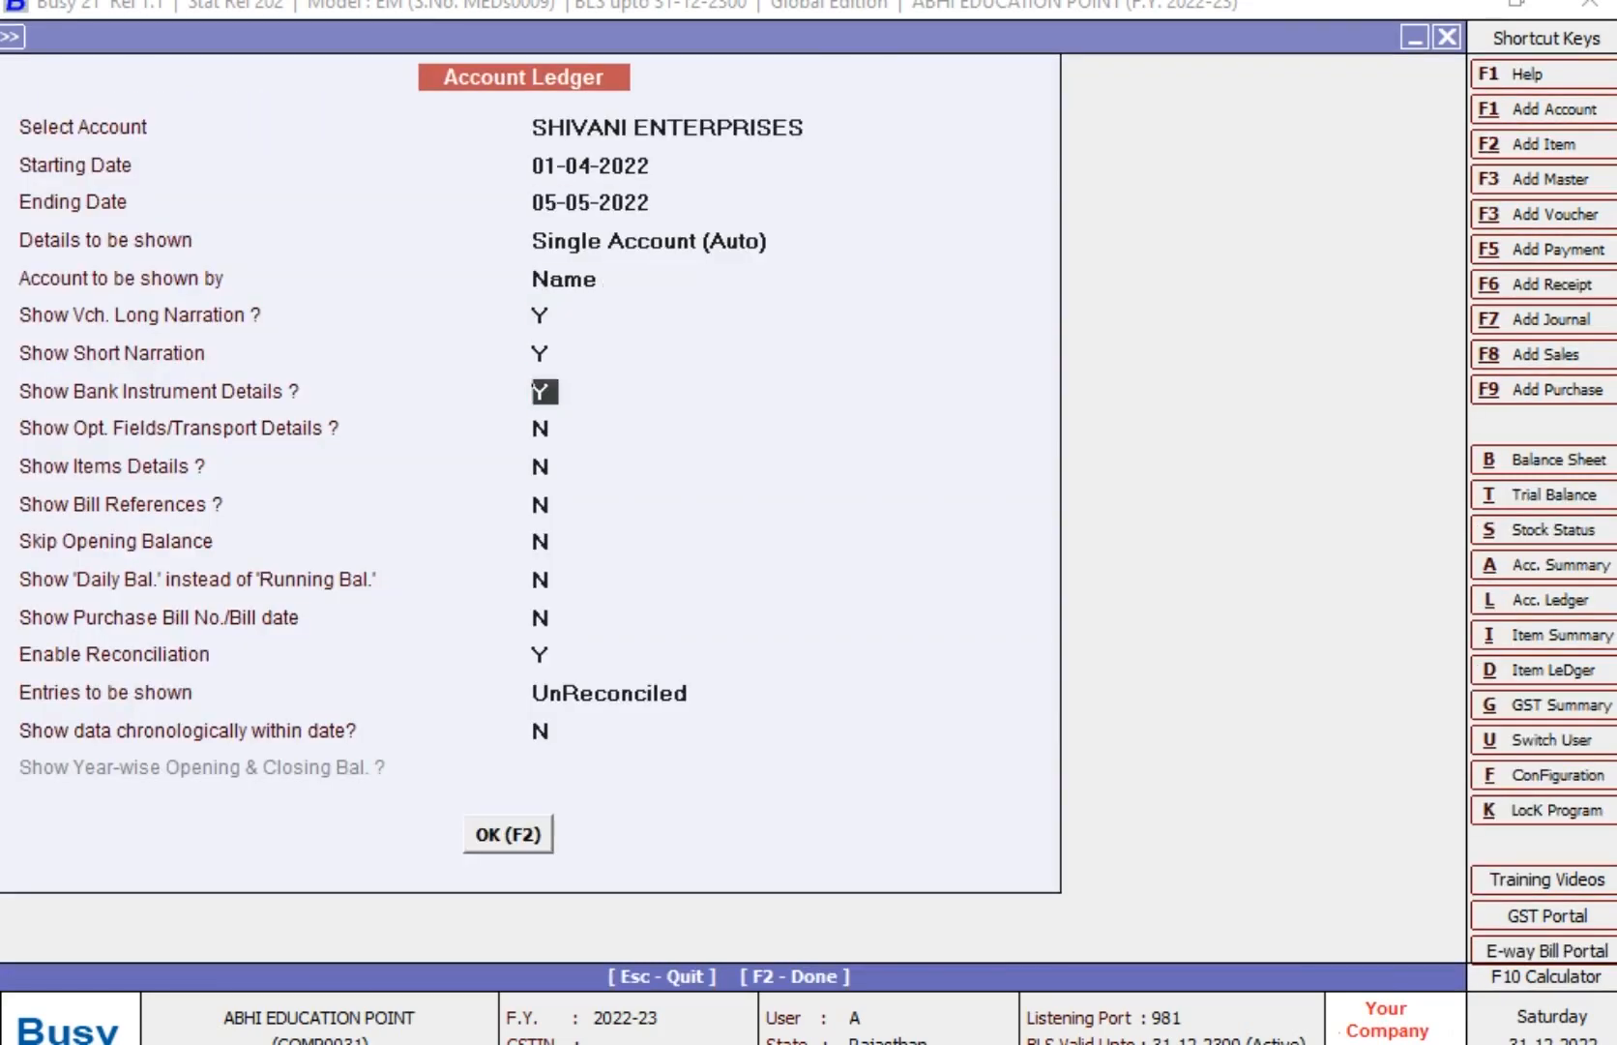
key(Return)
key(Return)
key(Return)
key(Return)
key(Return)
key(Return)
key(Return)
key(Return)
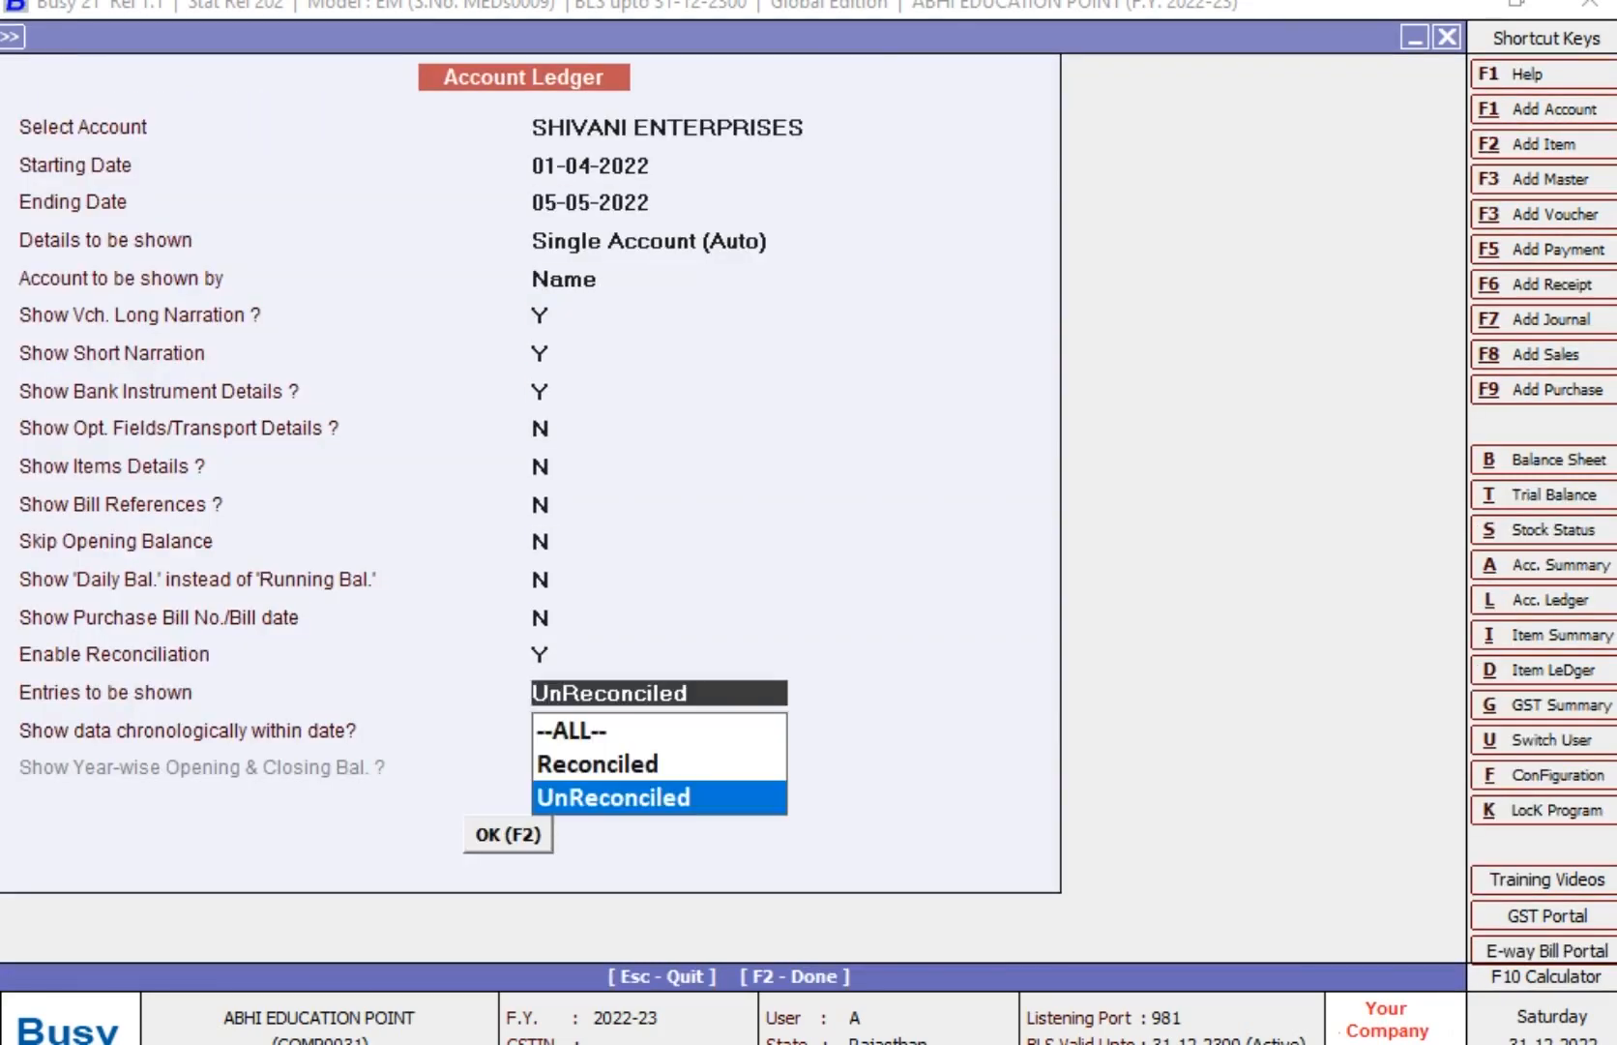
key(Up)
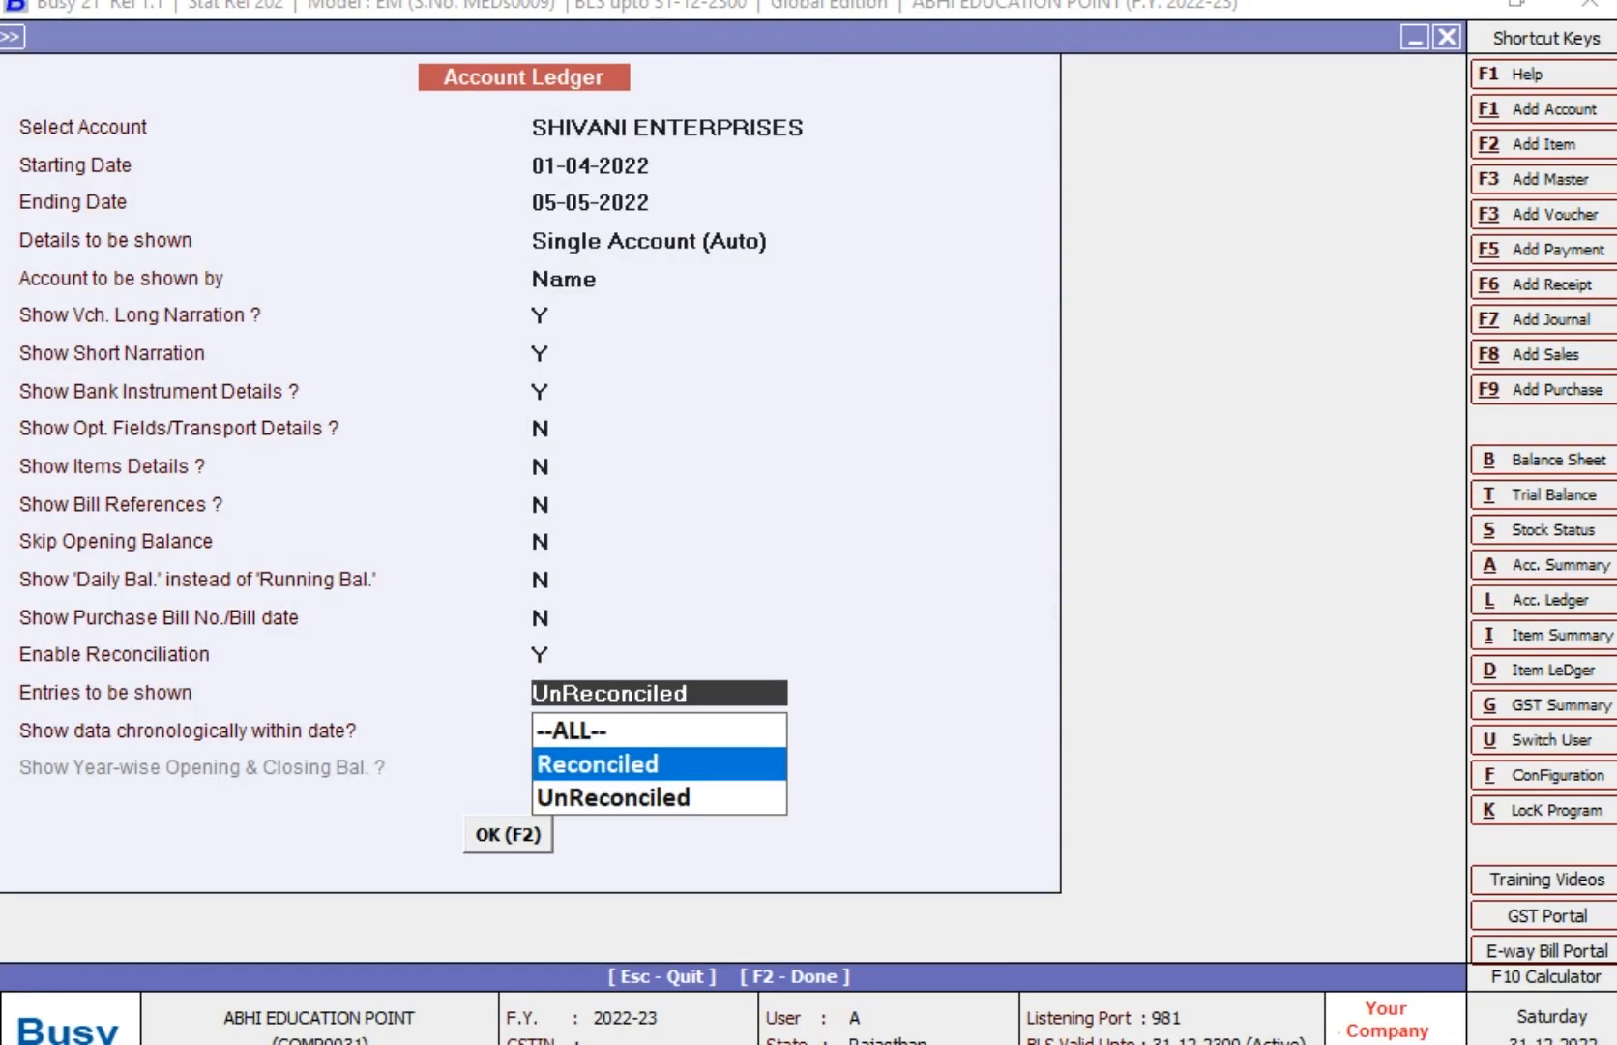
key(Return)
key(Return)
key(Return)
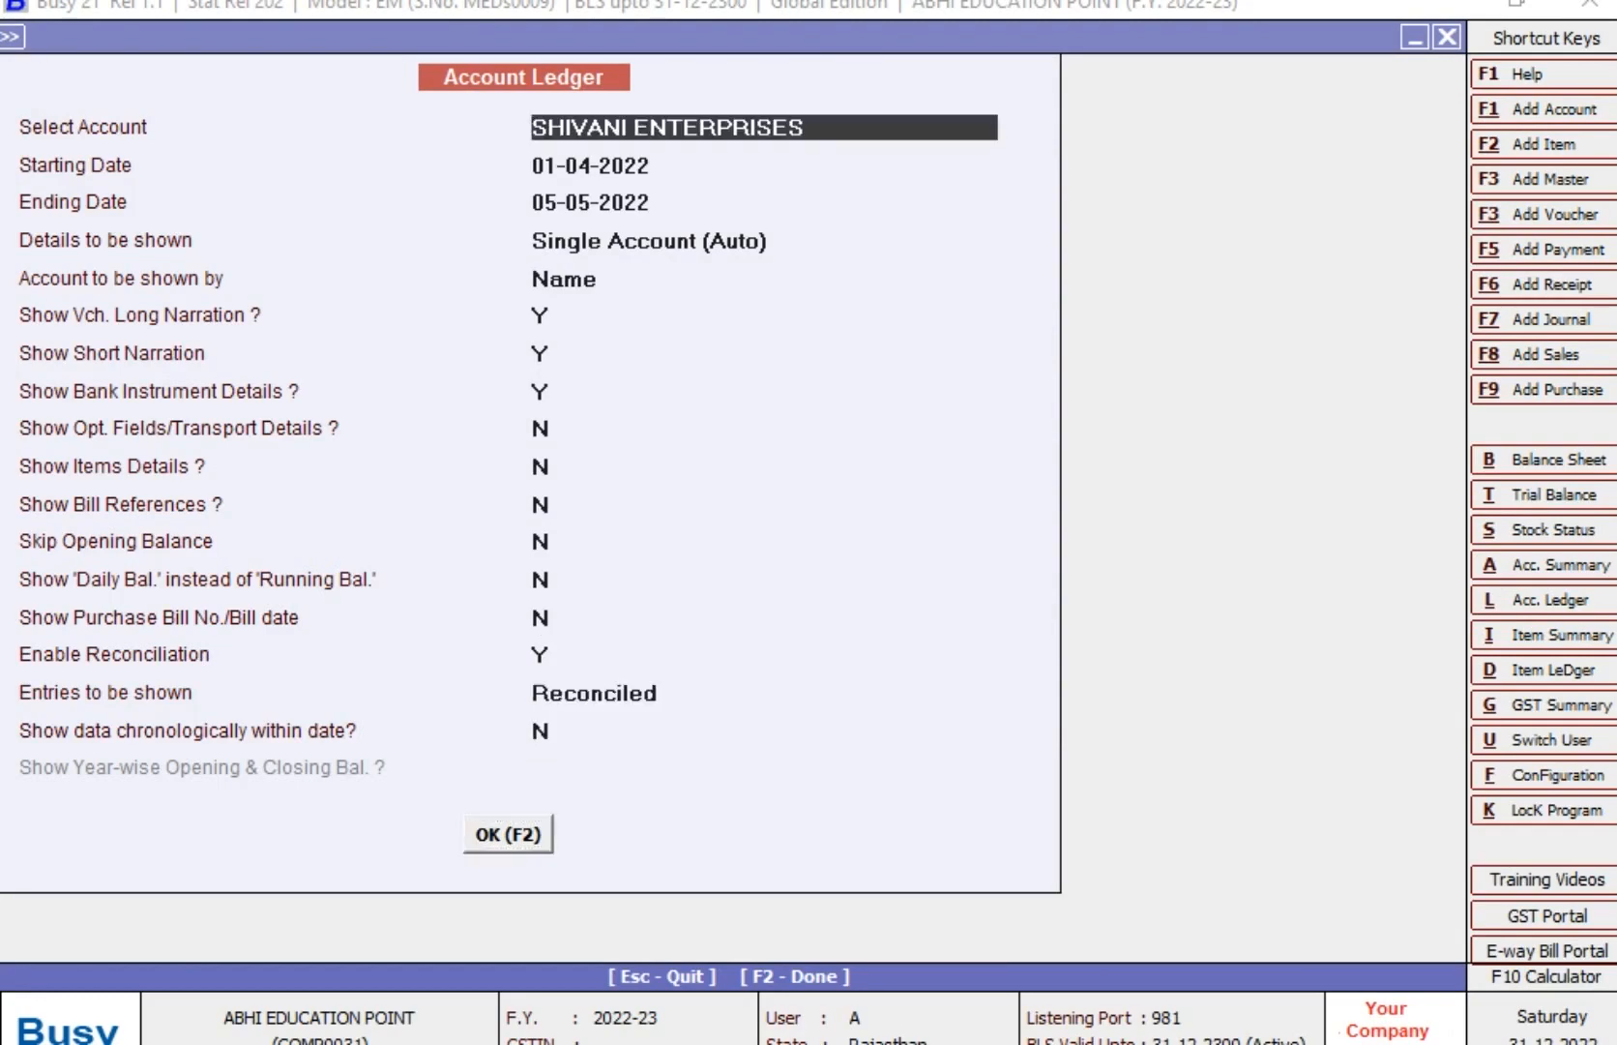
key(Down)
key(Up)
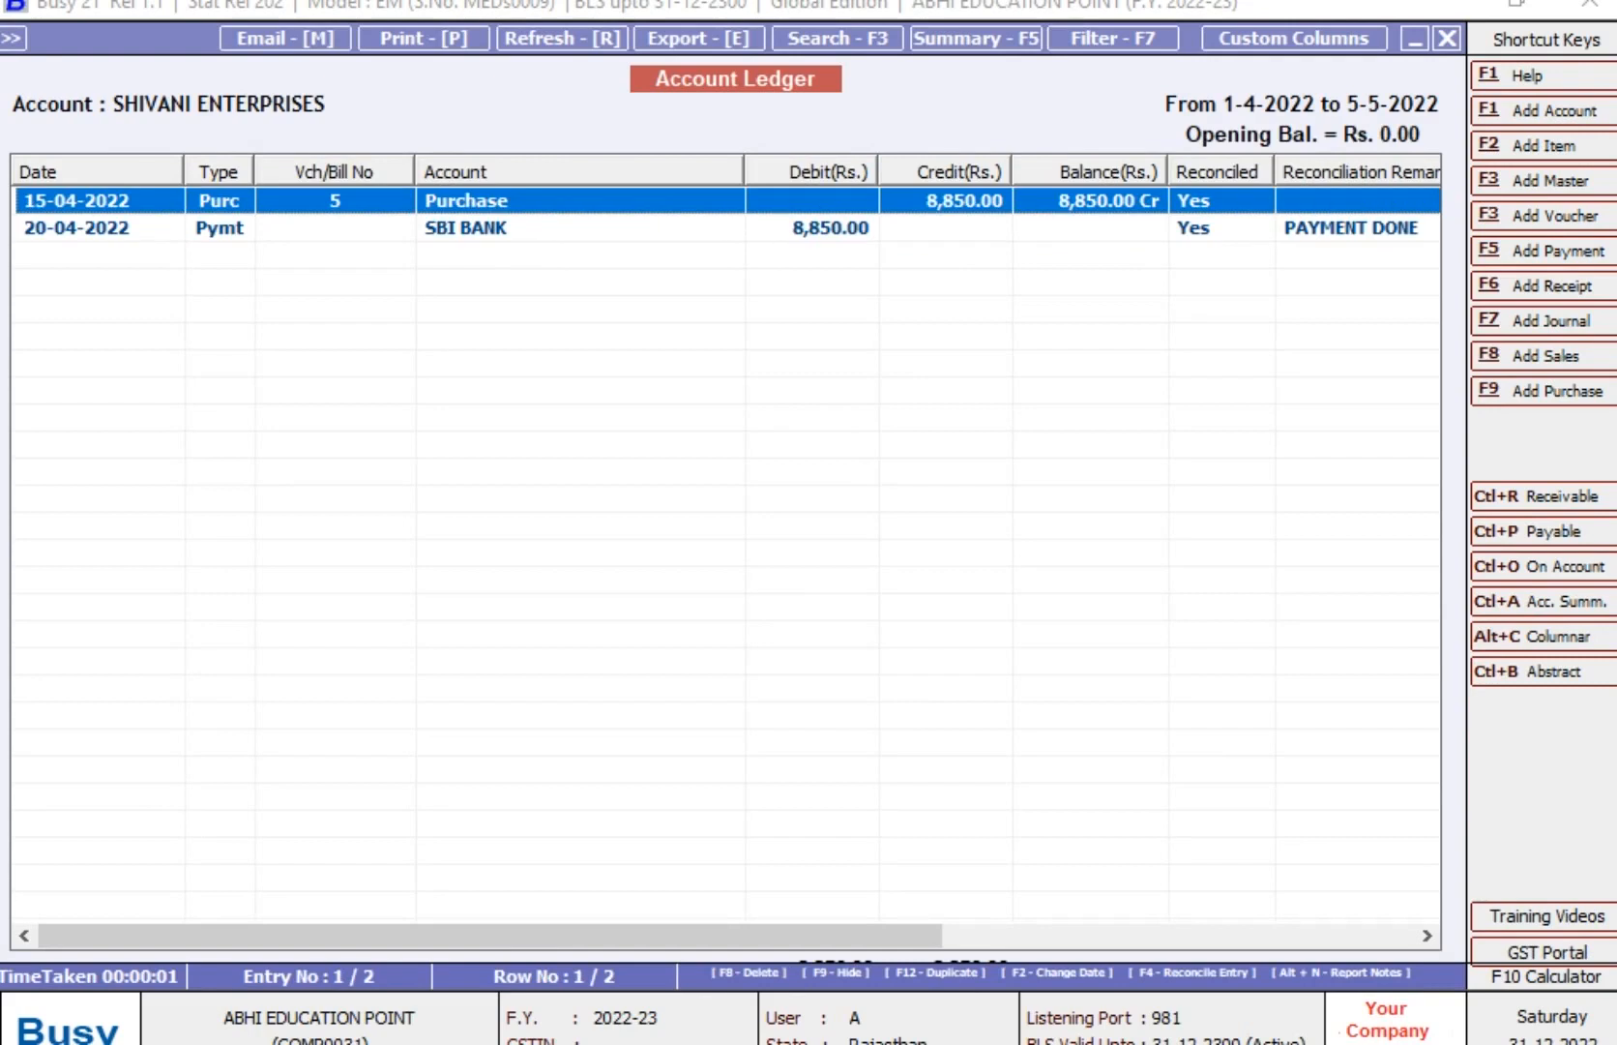
key(Down)
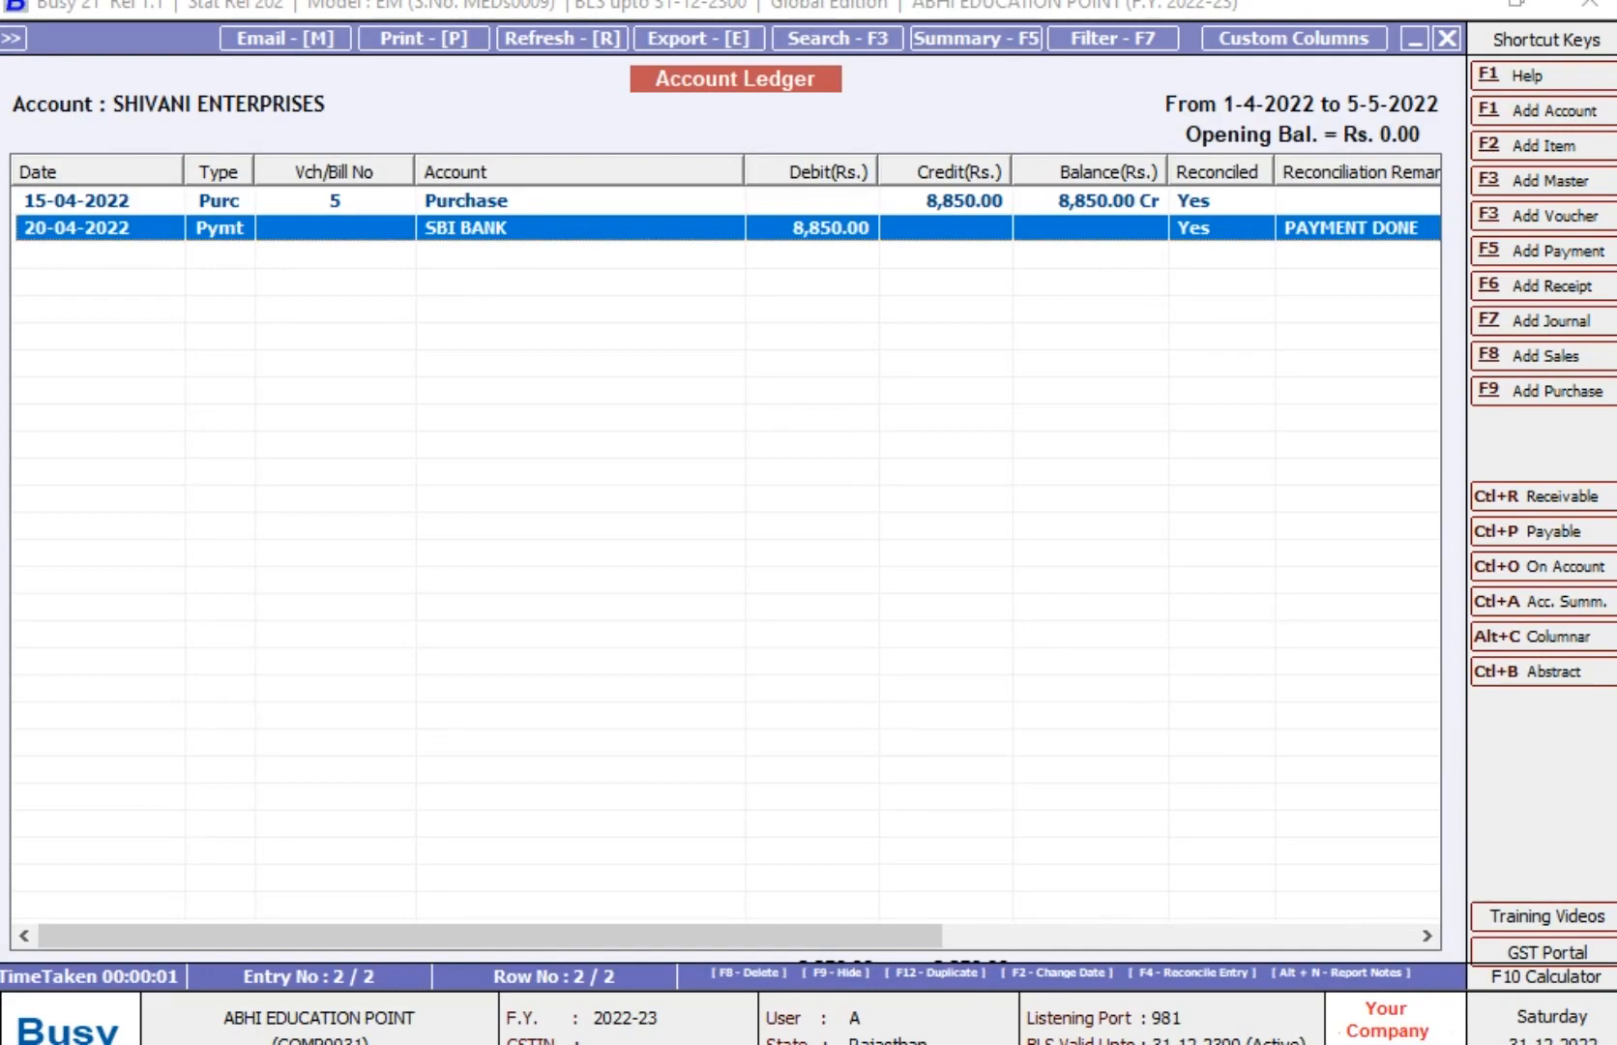
- Return to the ledger report options, set the entries to be shown to UnReconciled and display the ledger again
key(Escape)
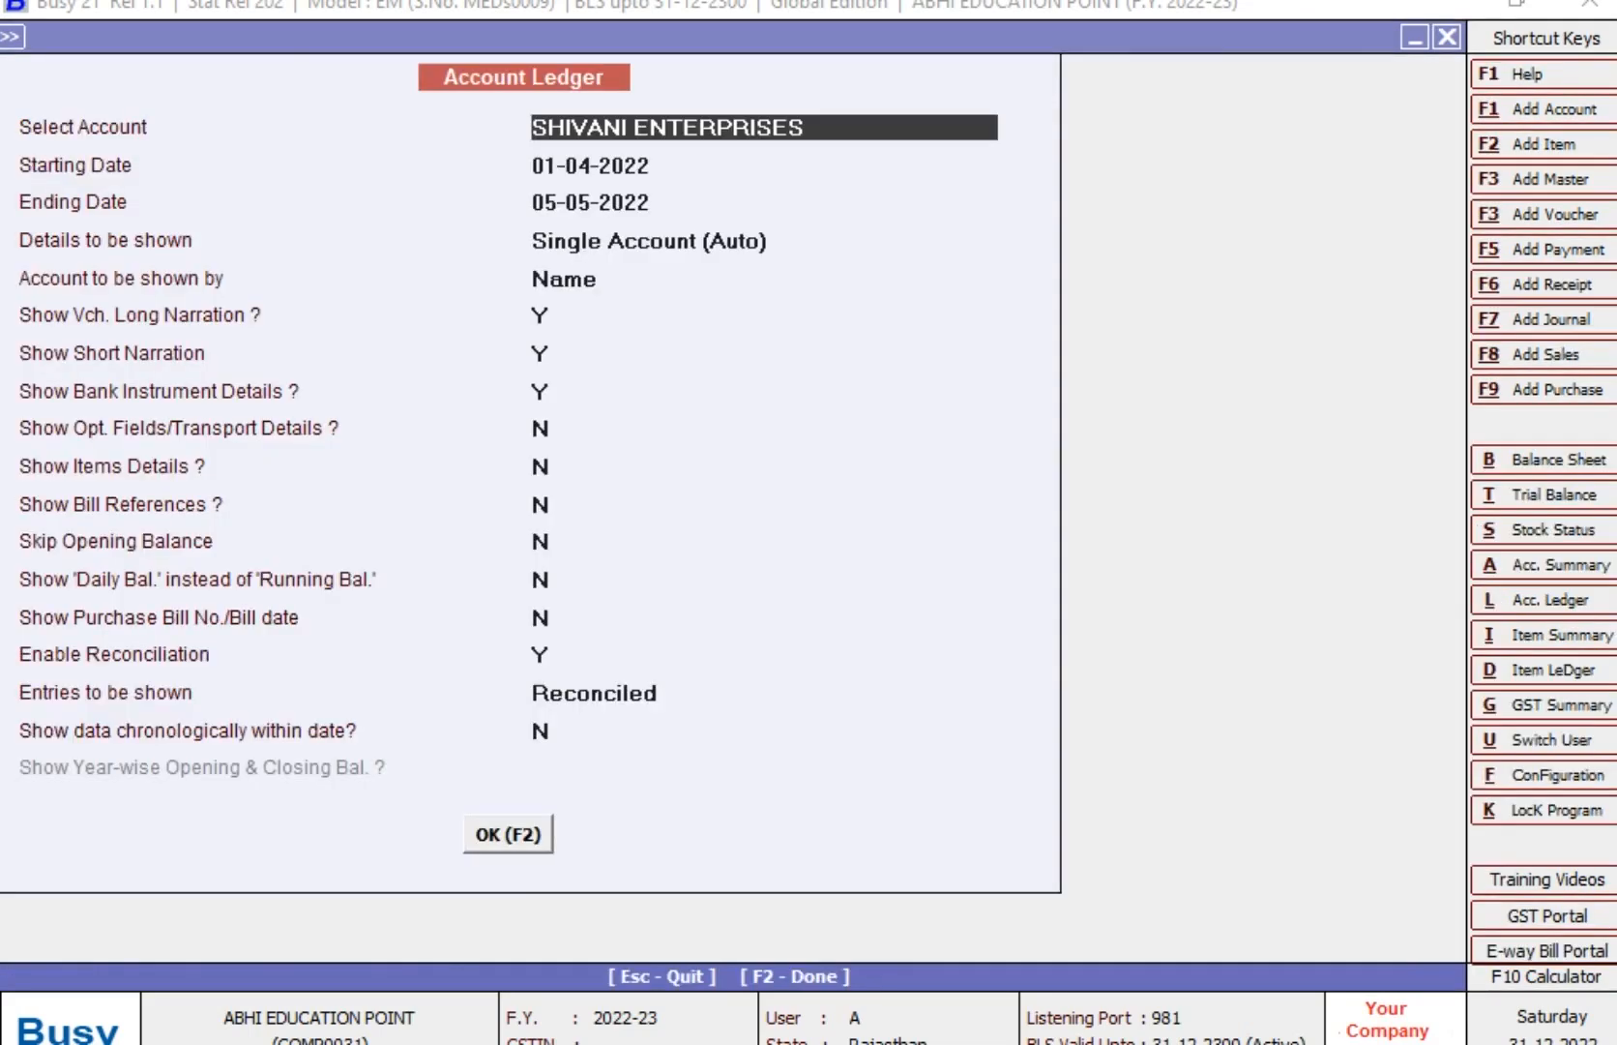
key(Return)
key(Return)
key(Return)
key(Return)
key(Return)
key(Return)
key(Return)
key(Return)
key(Return)
key(Return)
key(Return)
key(Return)
key(Return)
key(Return)
key(Return)
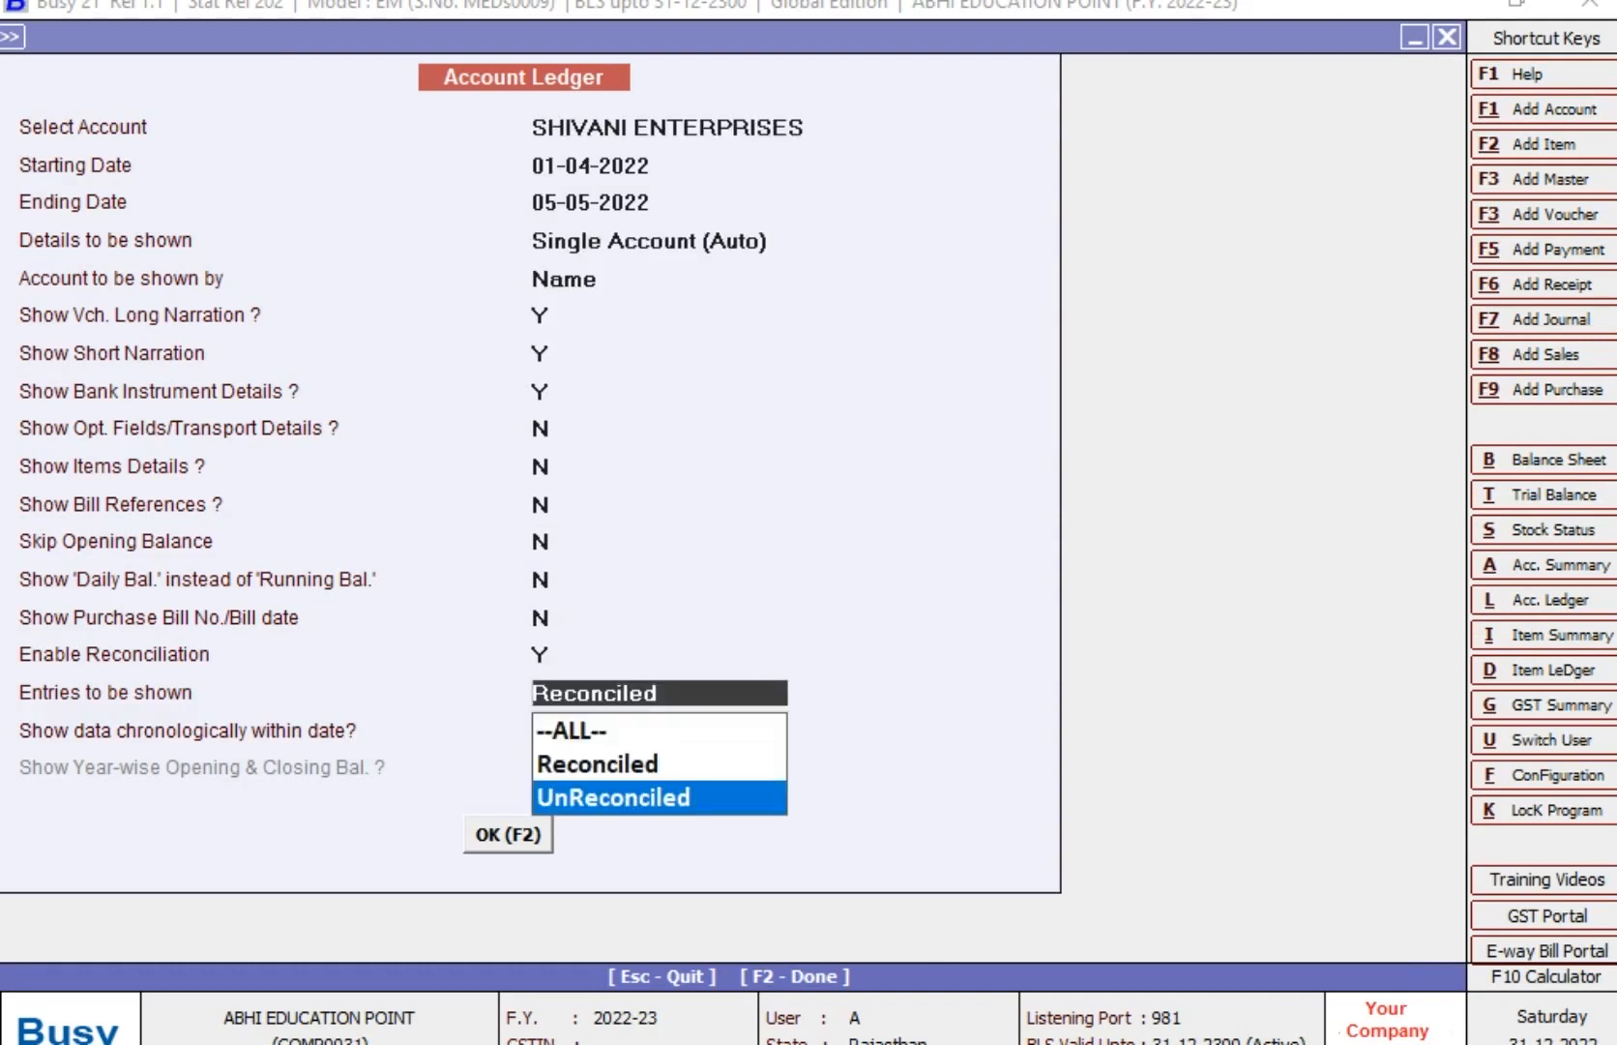
key(Return)
key(Return)
key(Return)
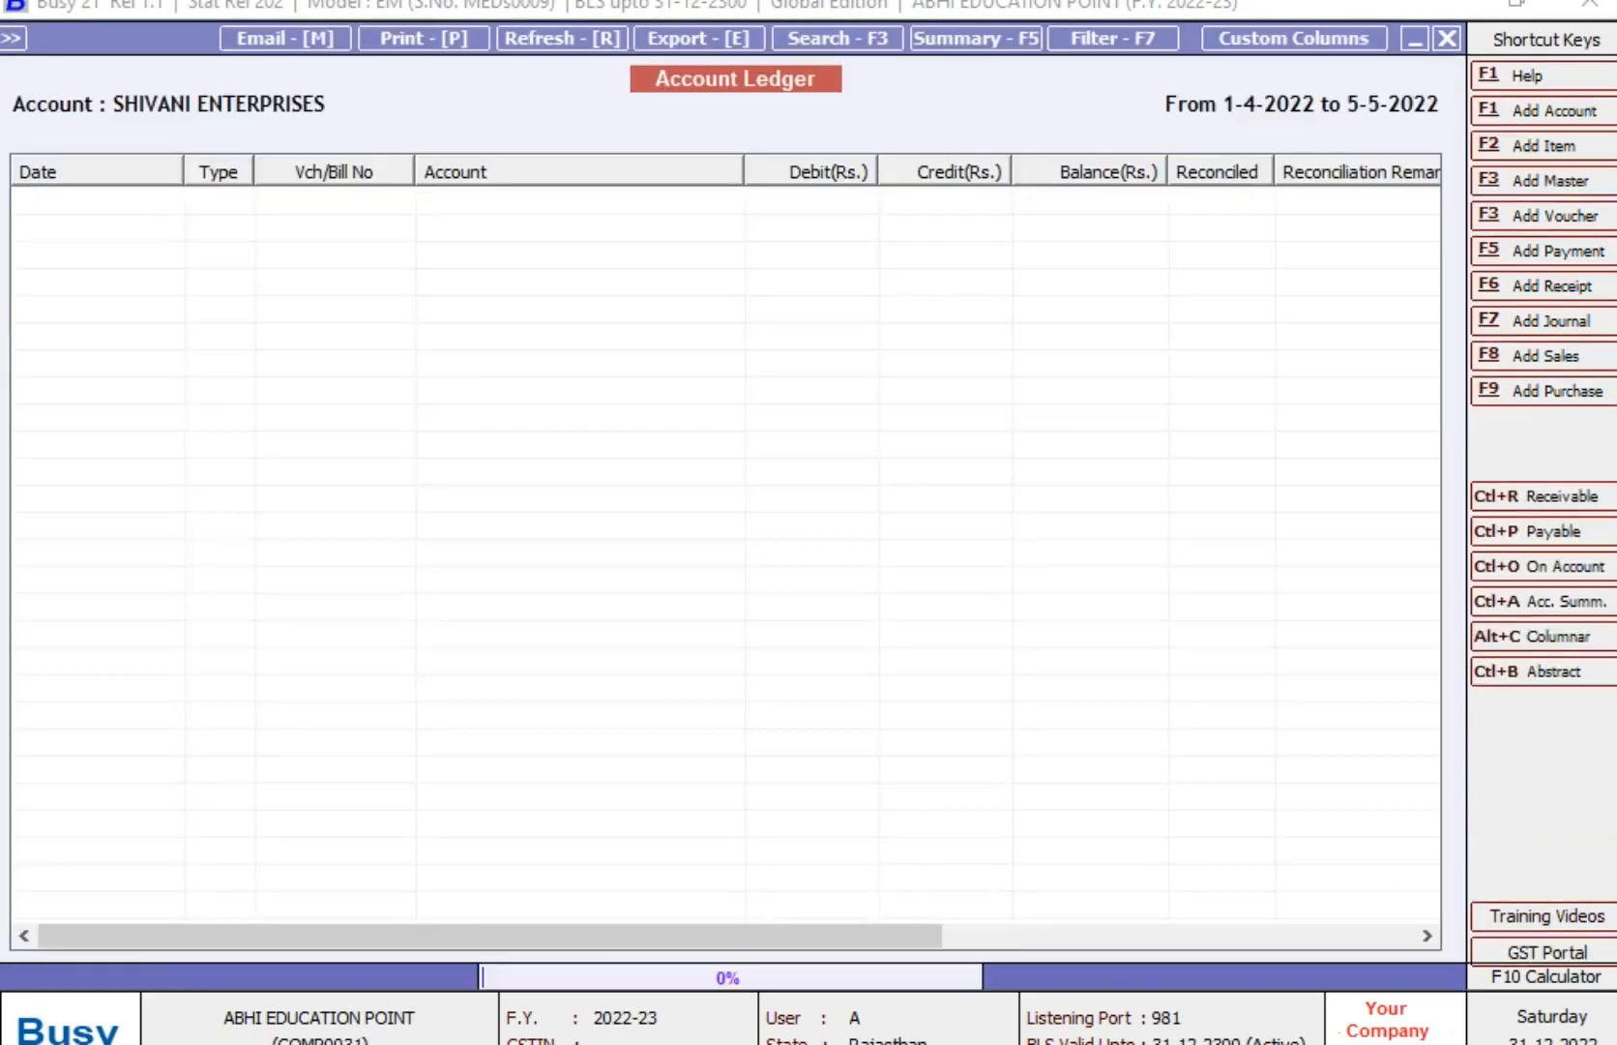
key(Down)
key(Up)
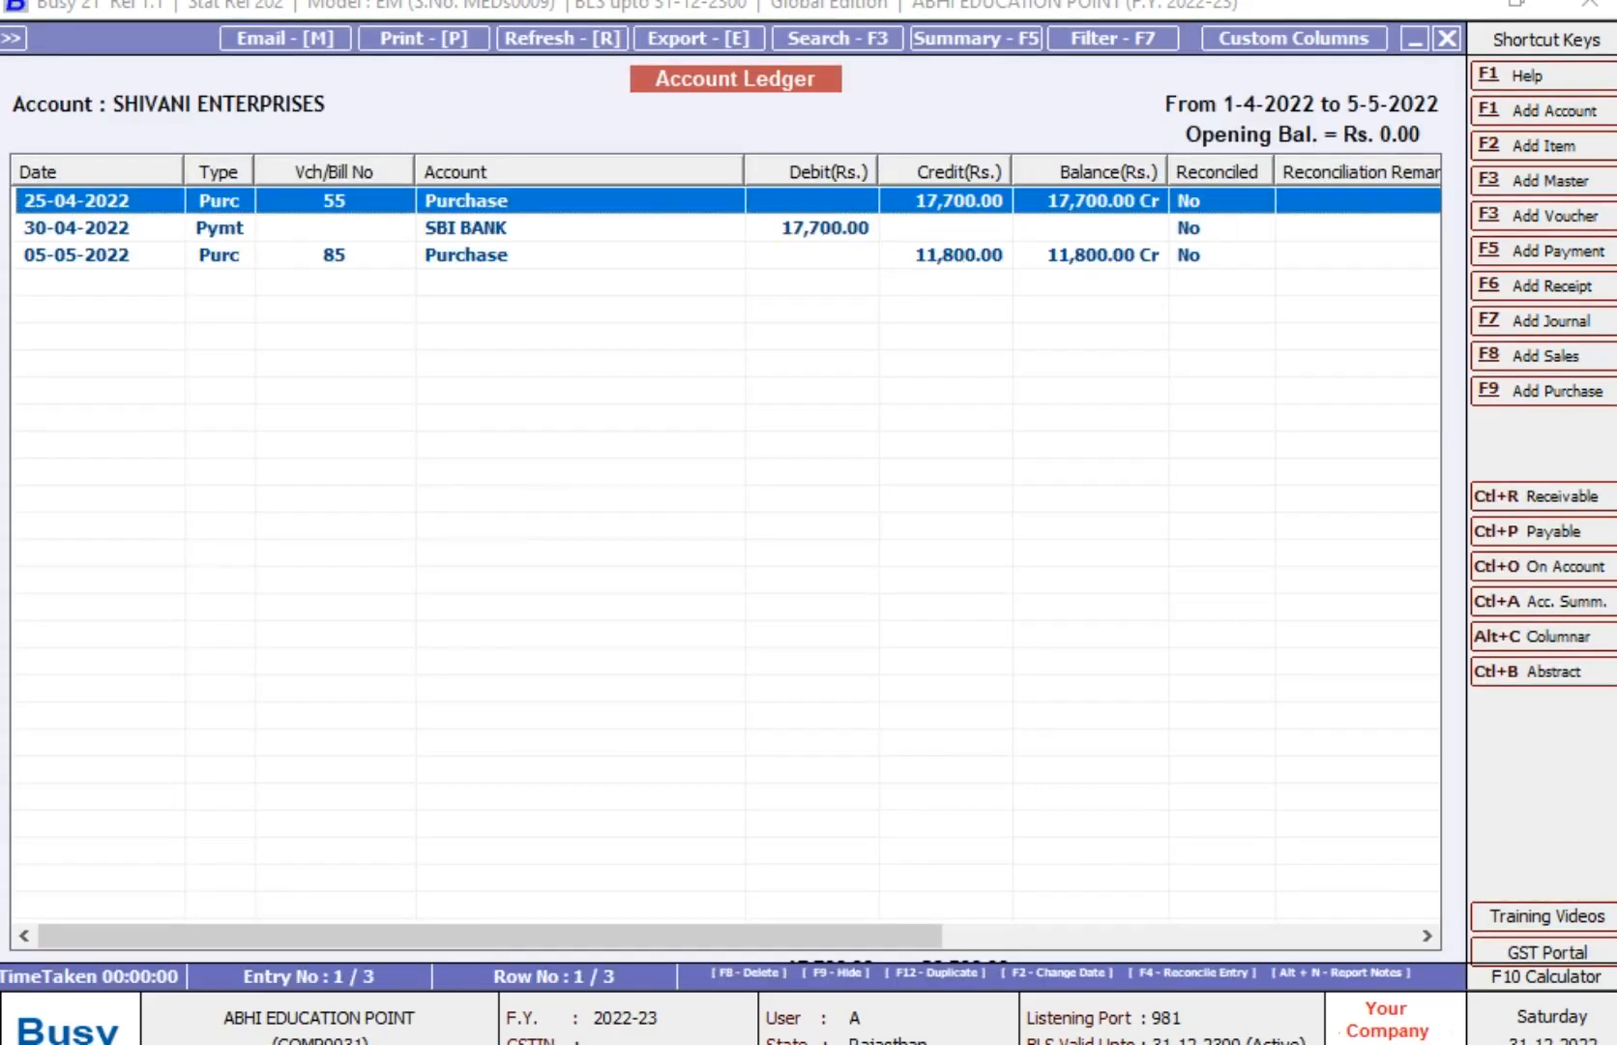
- Reconcile the 25-04-2022 purchase entry, bill number 55, without remarks
key(Down)
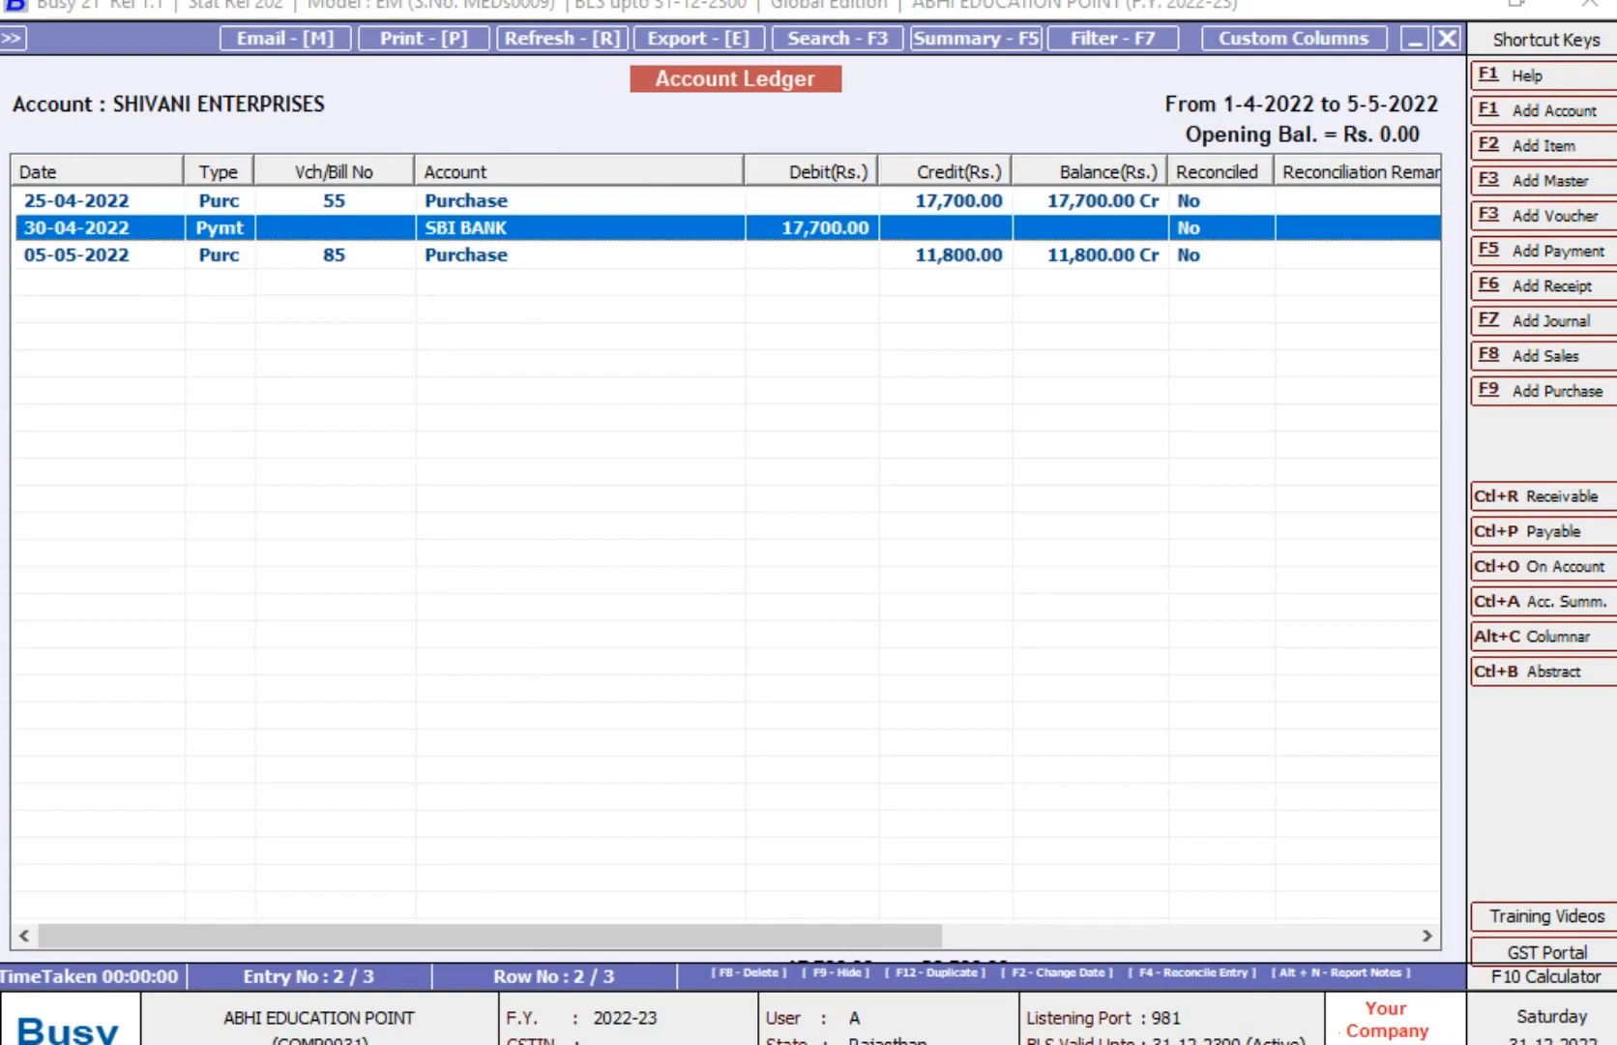
key(Up)
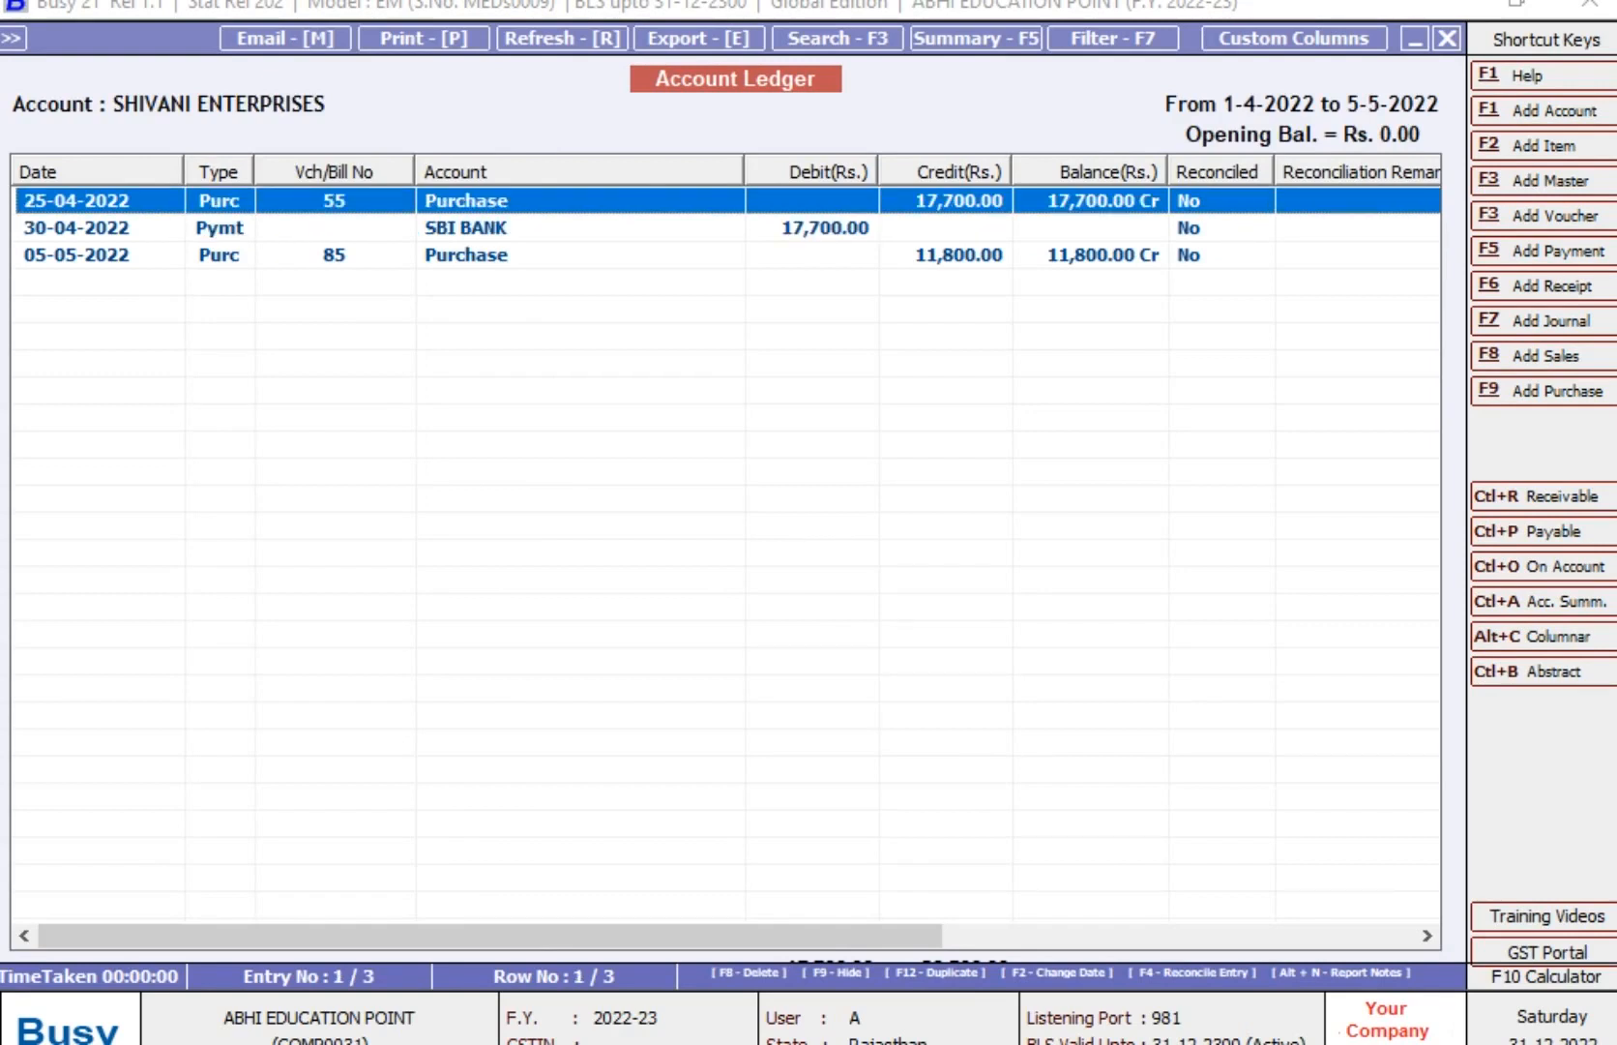
key(F4)
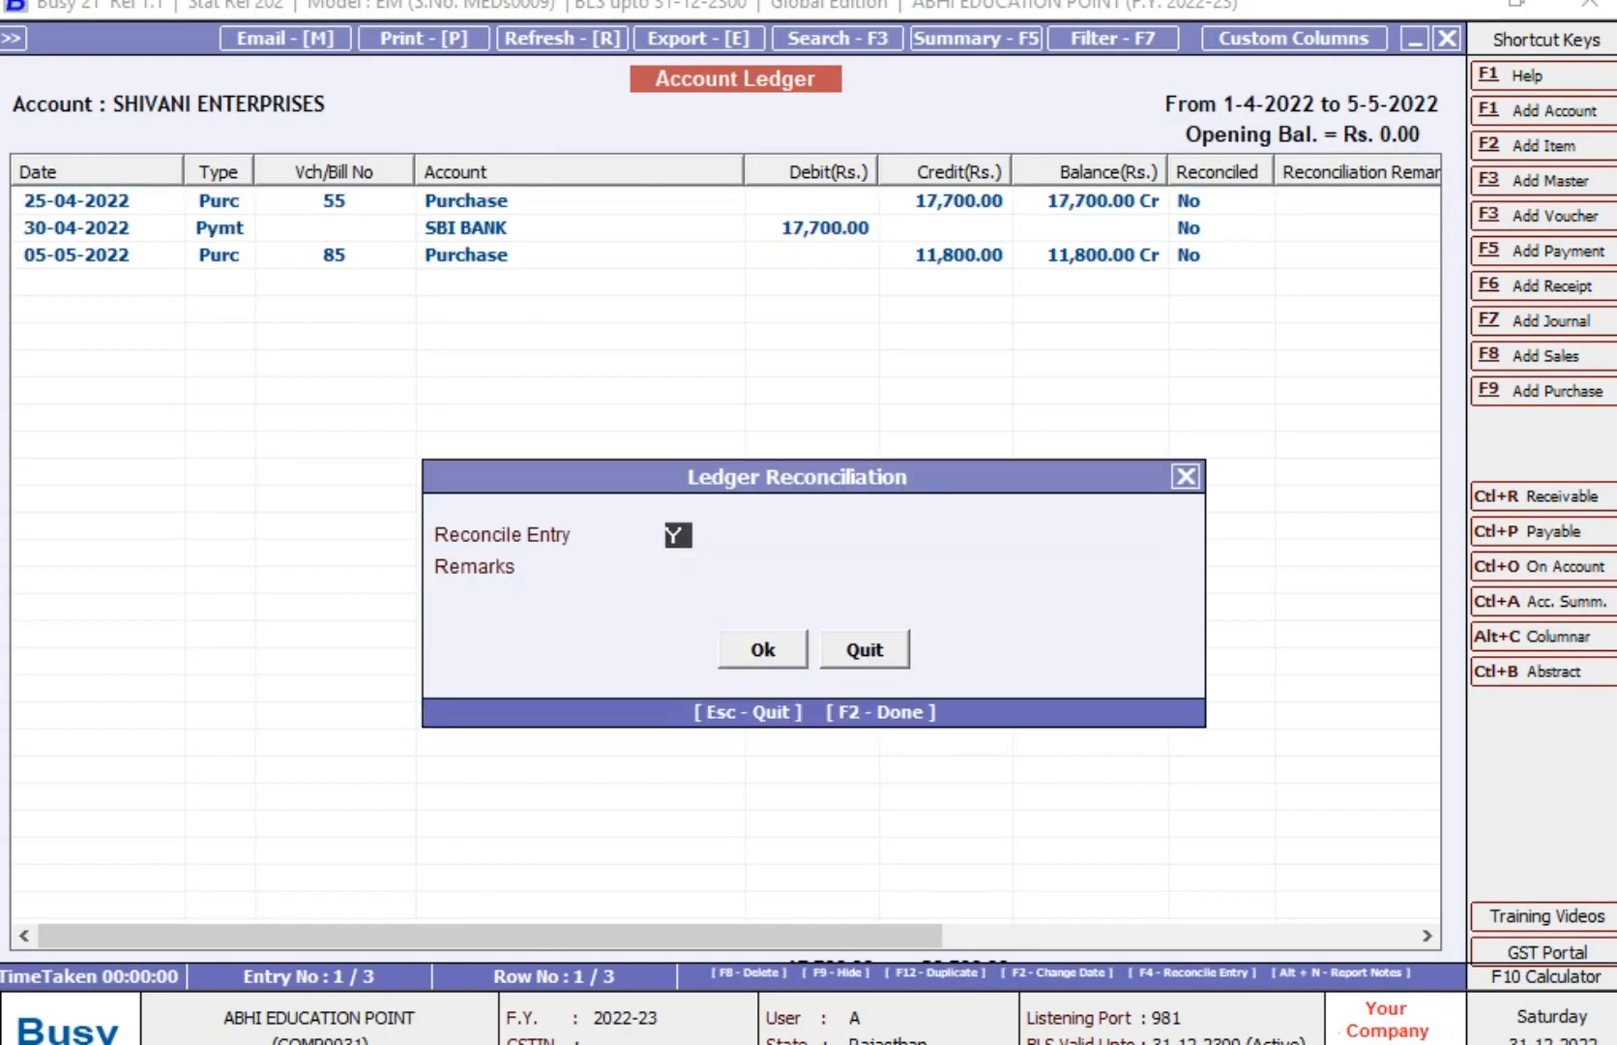
key(Return)
key(Return)
key(Return)
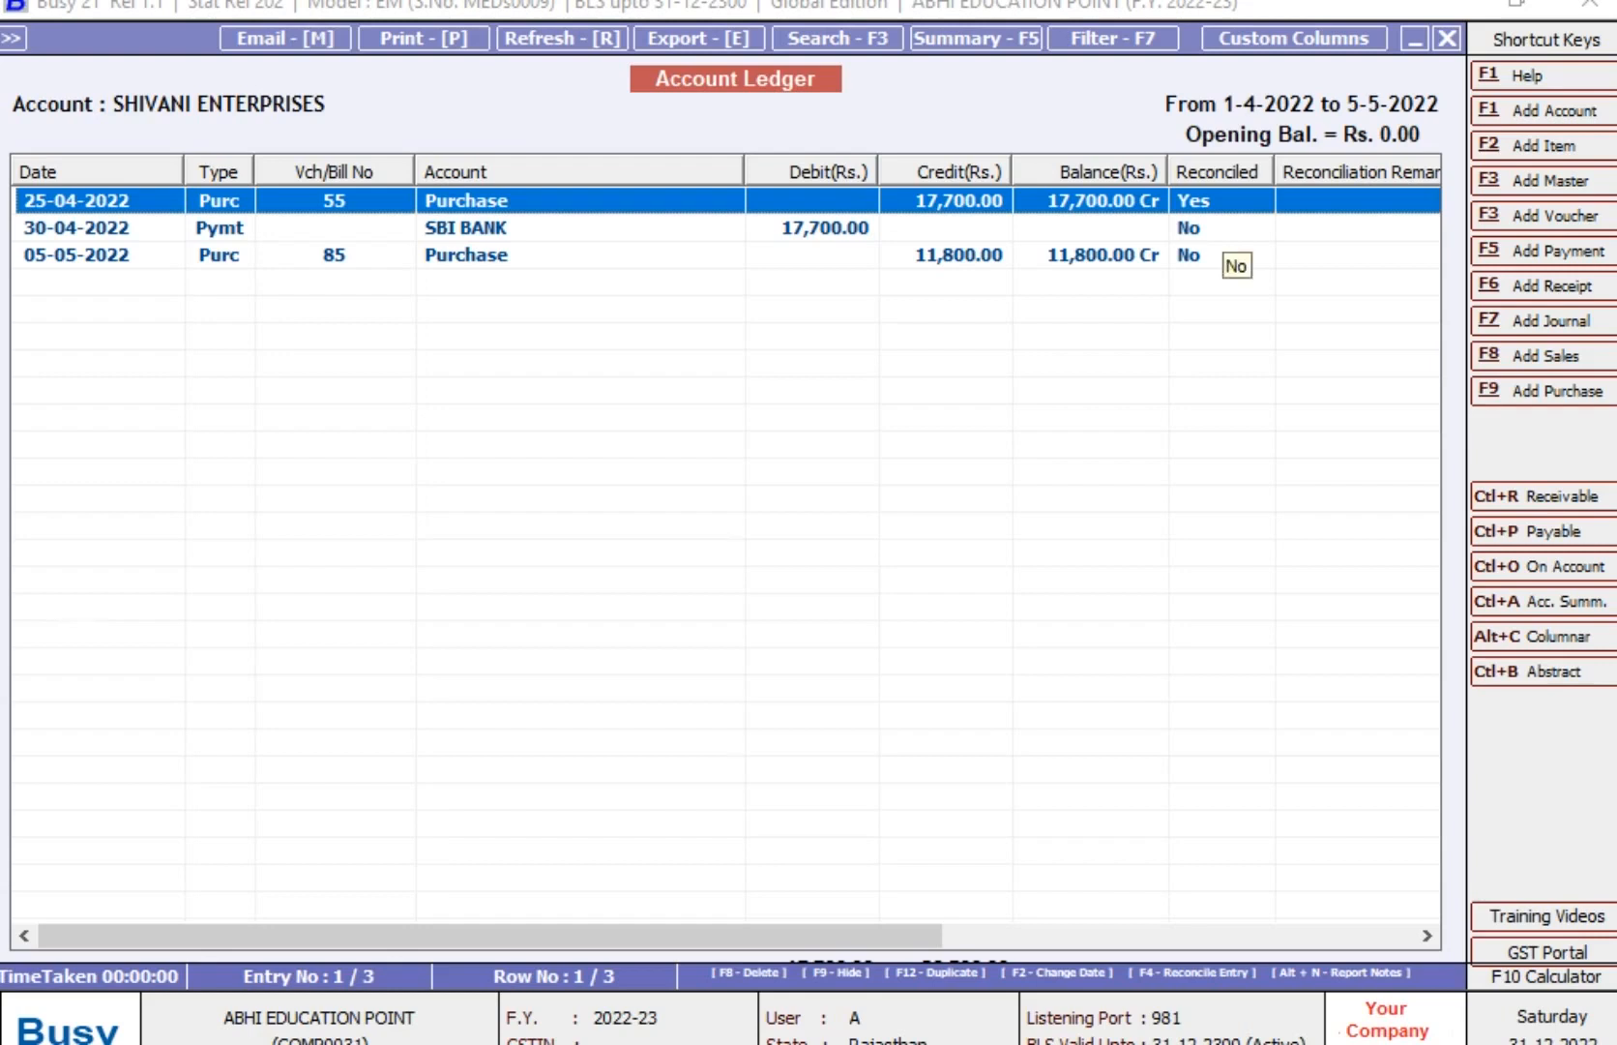
- Reconcile the 30-04-2022 SBI BANK payment entry with Reconcile Entry at Y and no remarks
click(1220, 230)
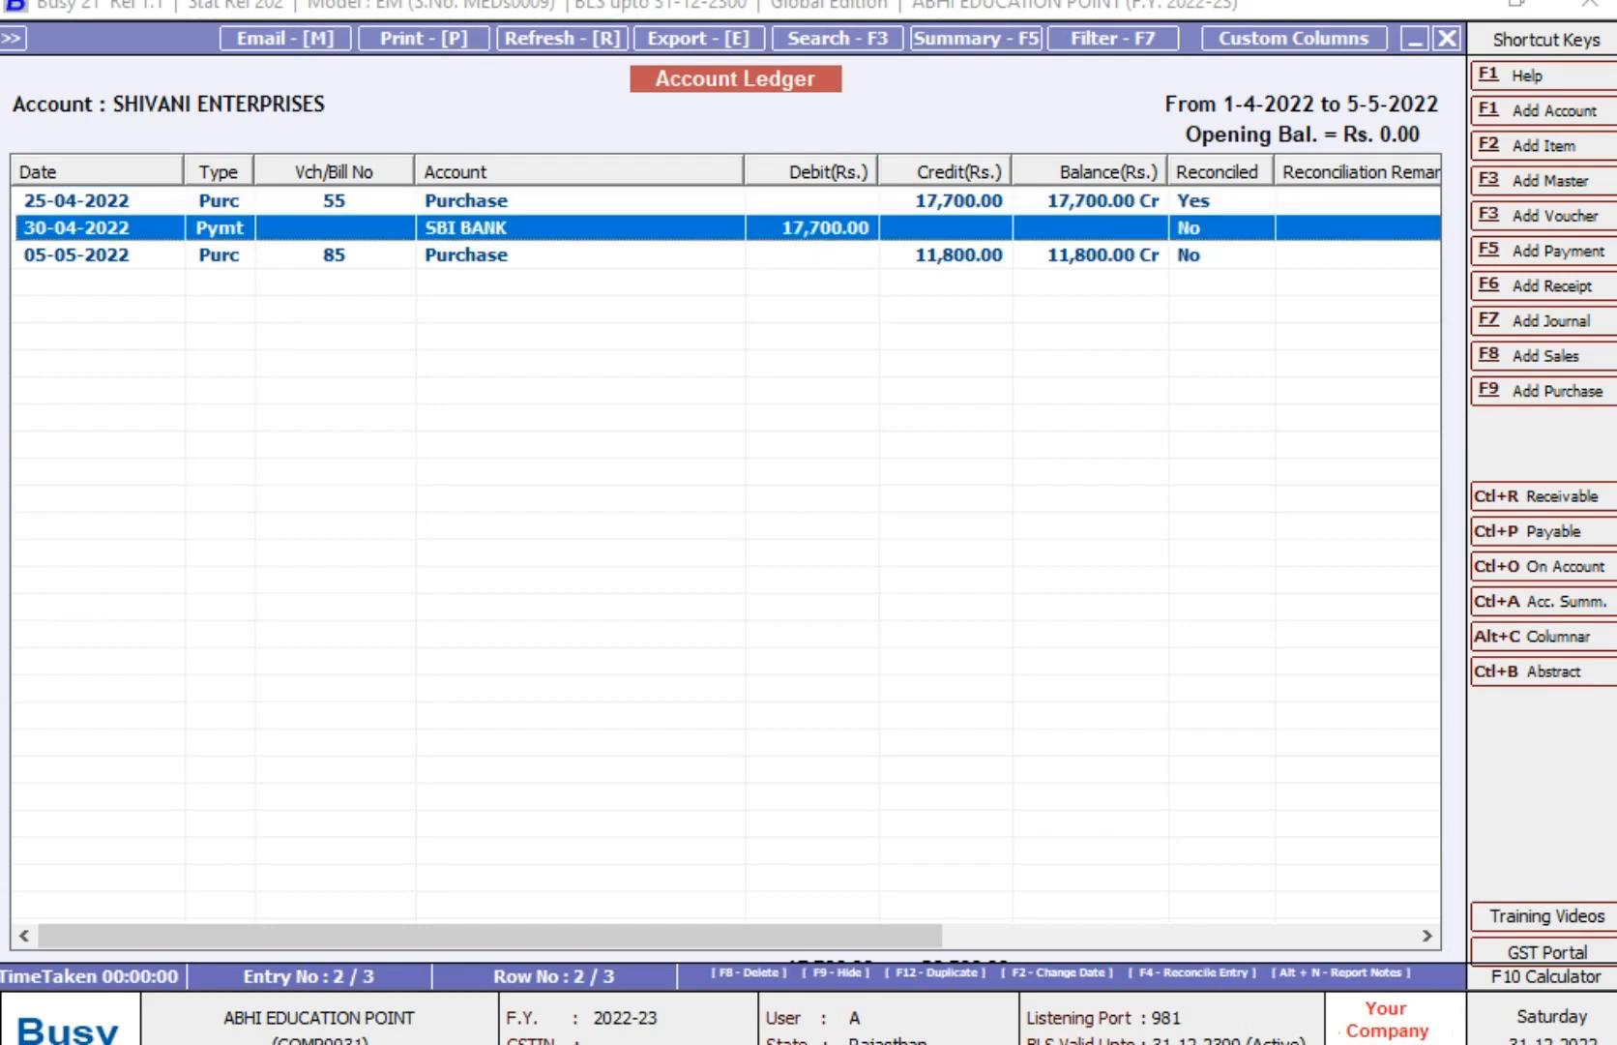
key(Up)
key(Down)
key(F4)
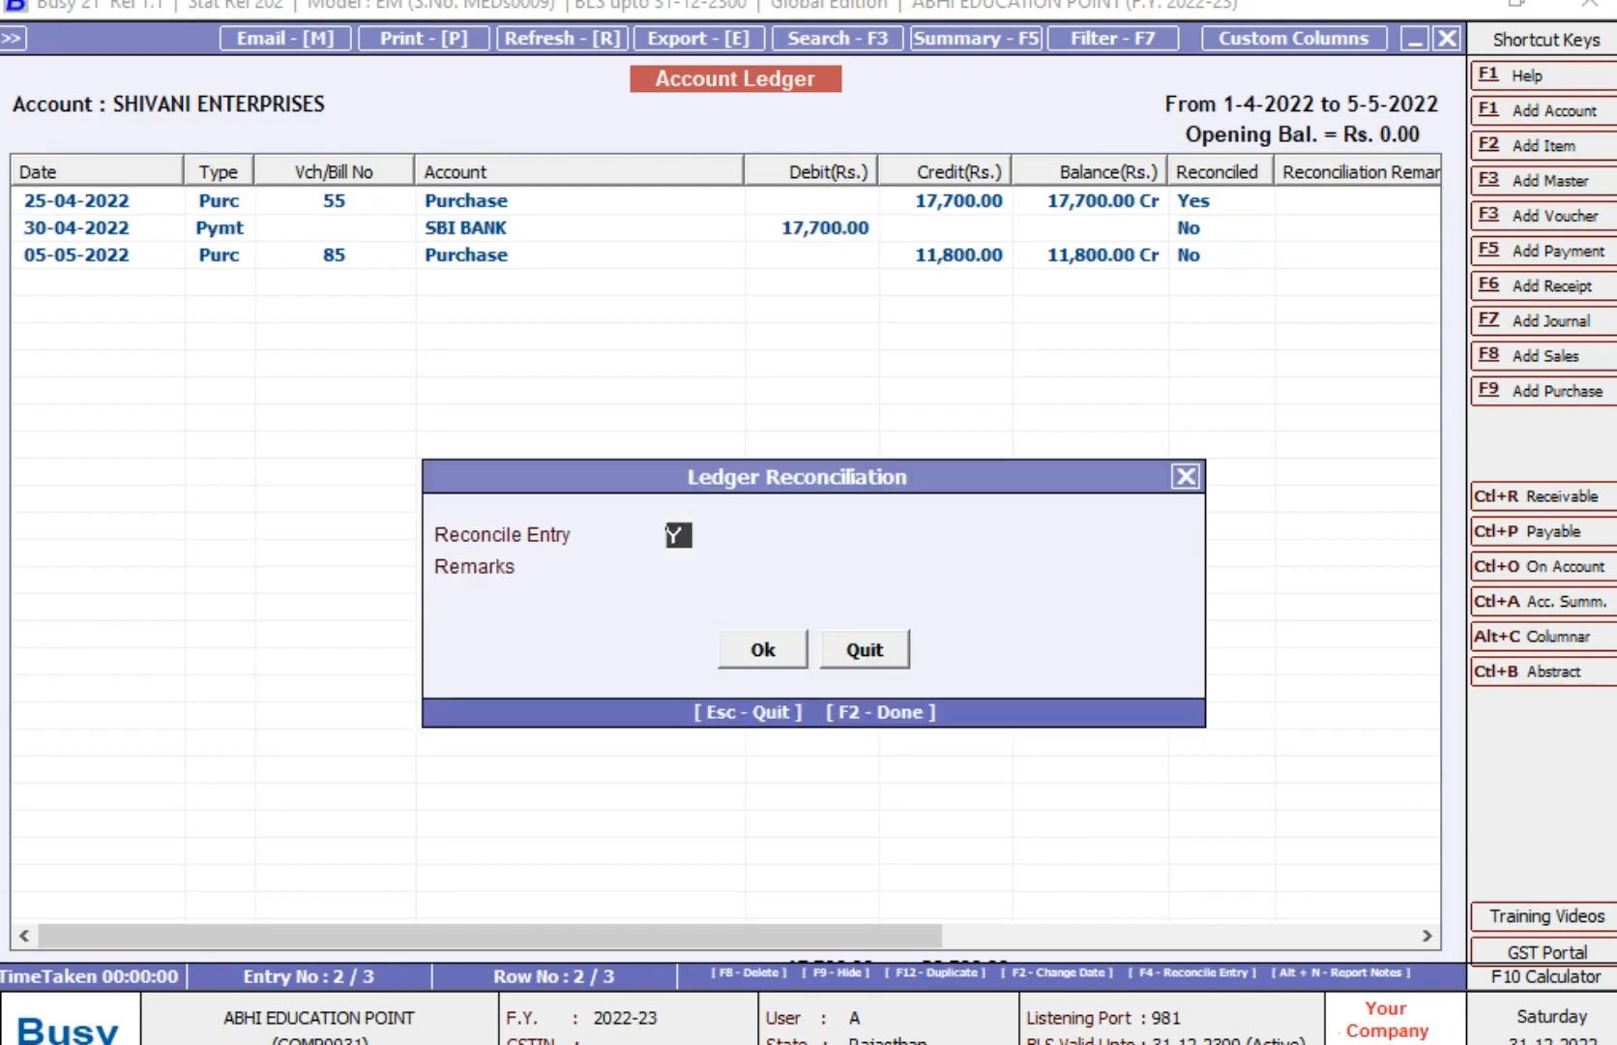
key(Return)
key(Return)
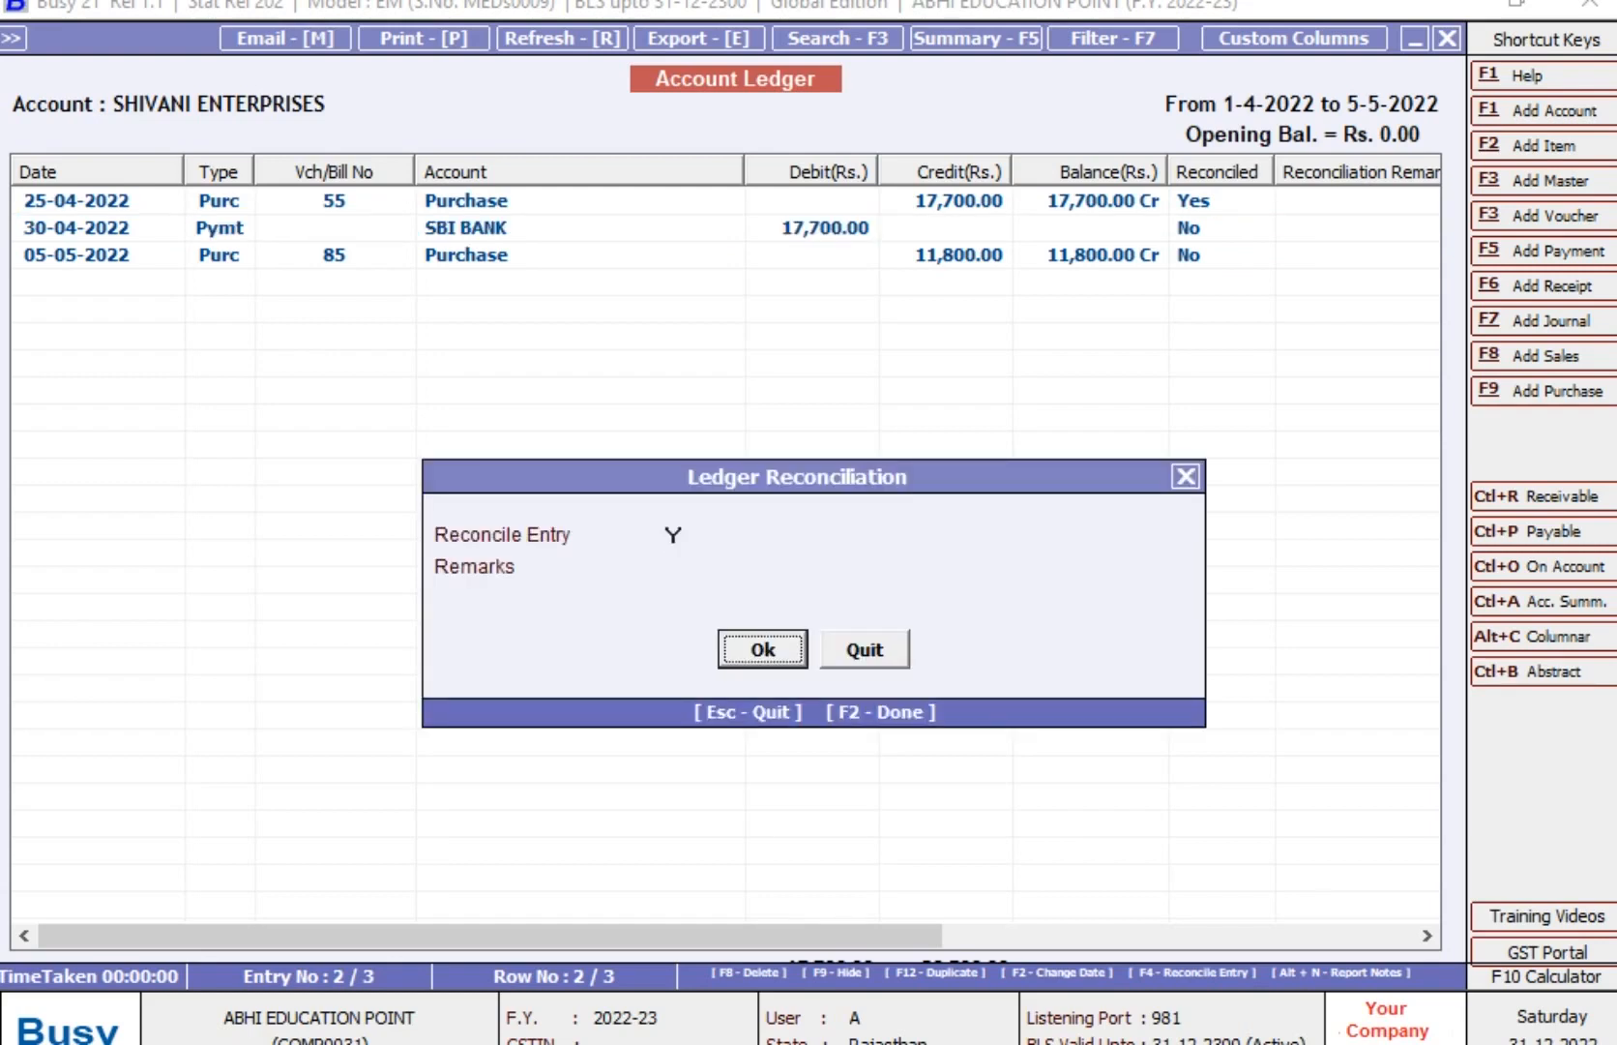
key(Return)
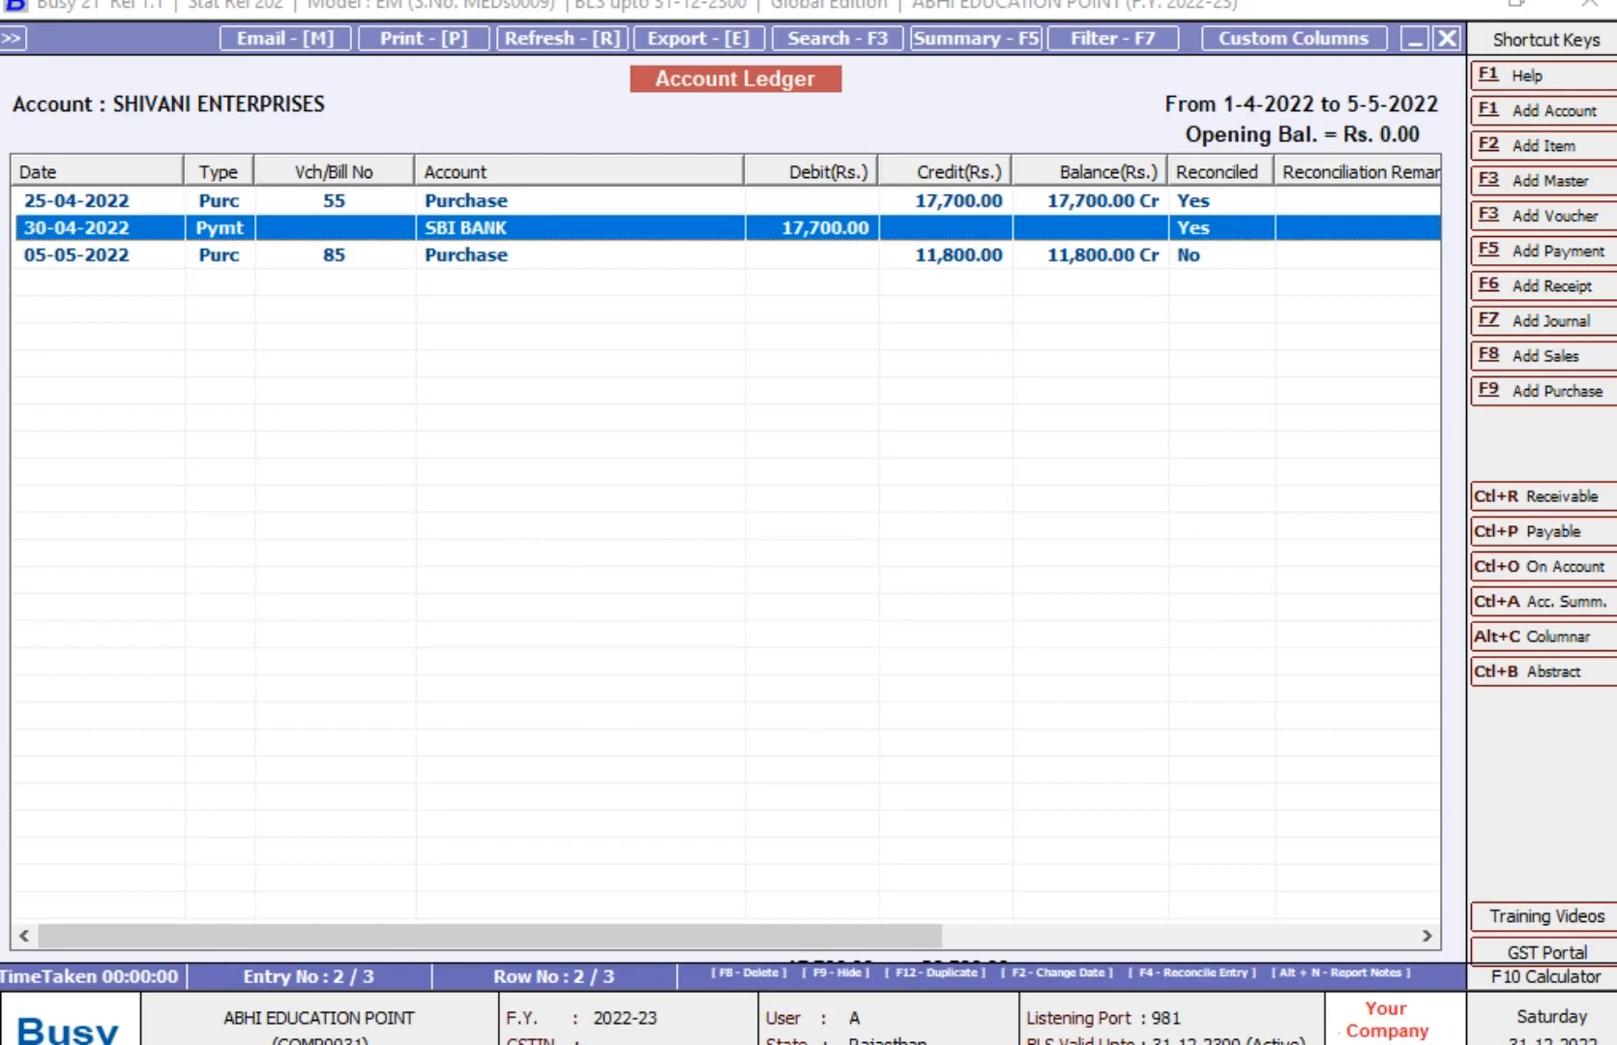
- Return to the ledger report options, set the entries to be shown to Reconciled and display the SHIVANI ENTERPRISES ledger
key(Escape)
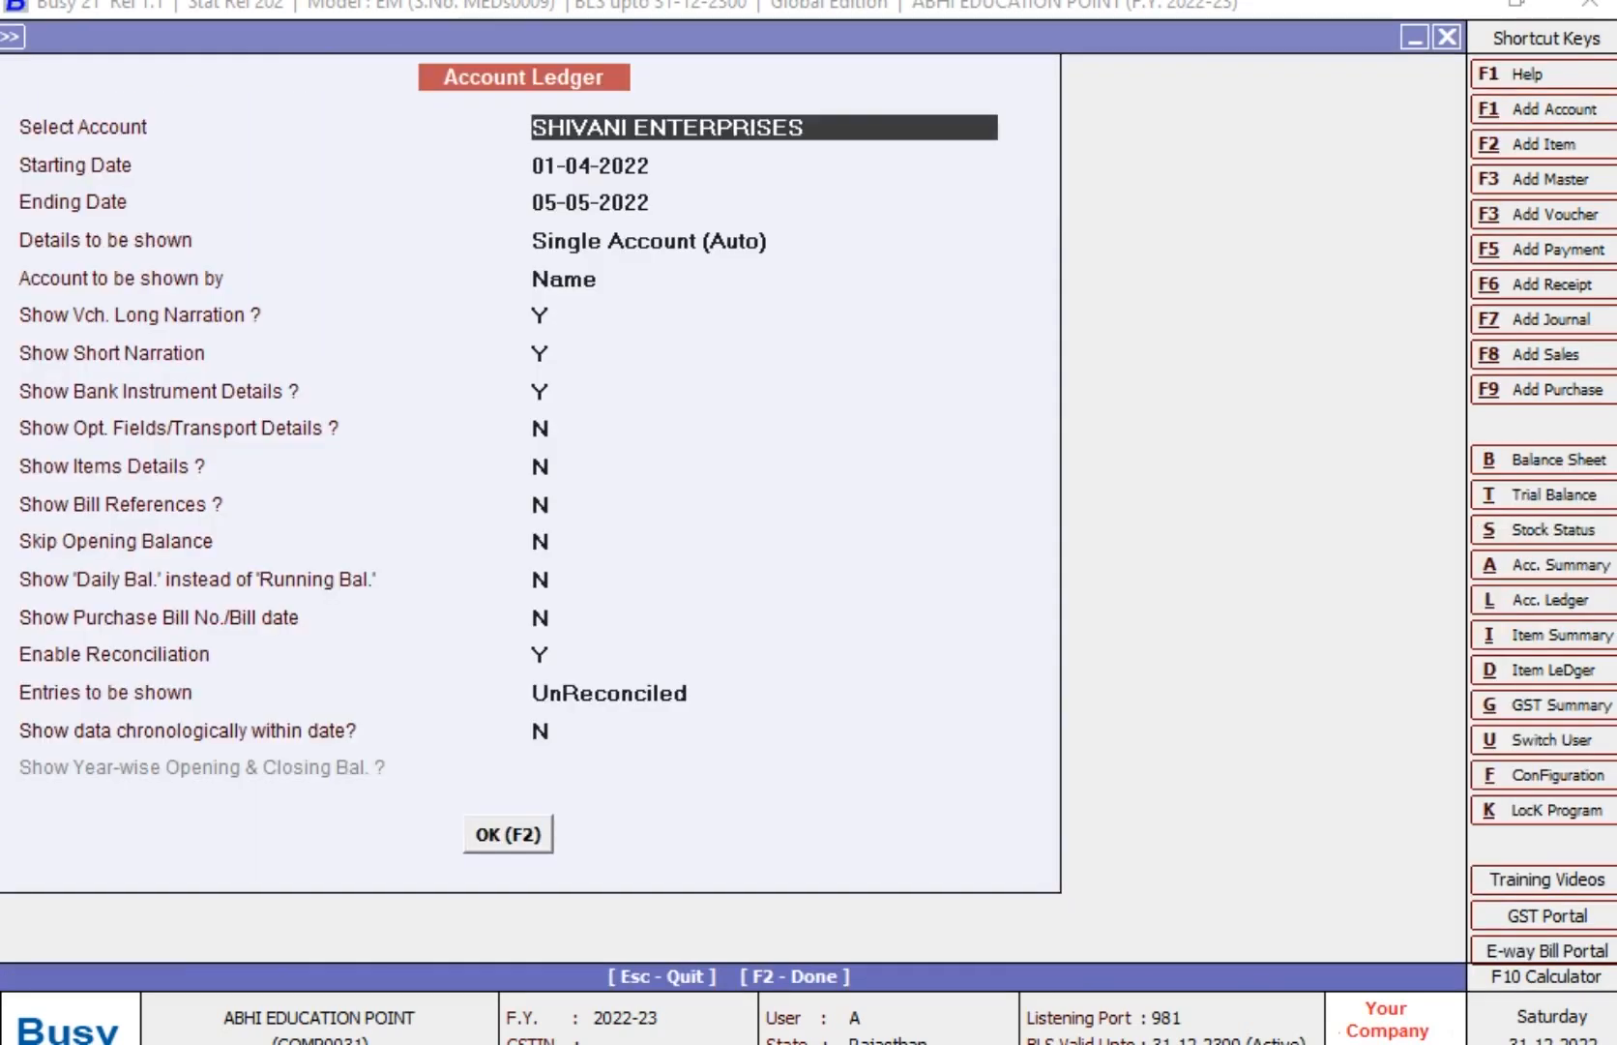
key(Return)
key(Return)
key(Return)
key(Return)
key(Return)
key(Return)
key(Return)
key(Return)
key(Return)
key(Return)
key(Return)
key(Return)
key(Return)
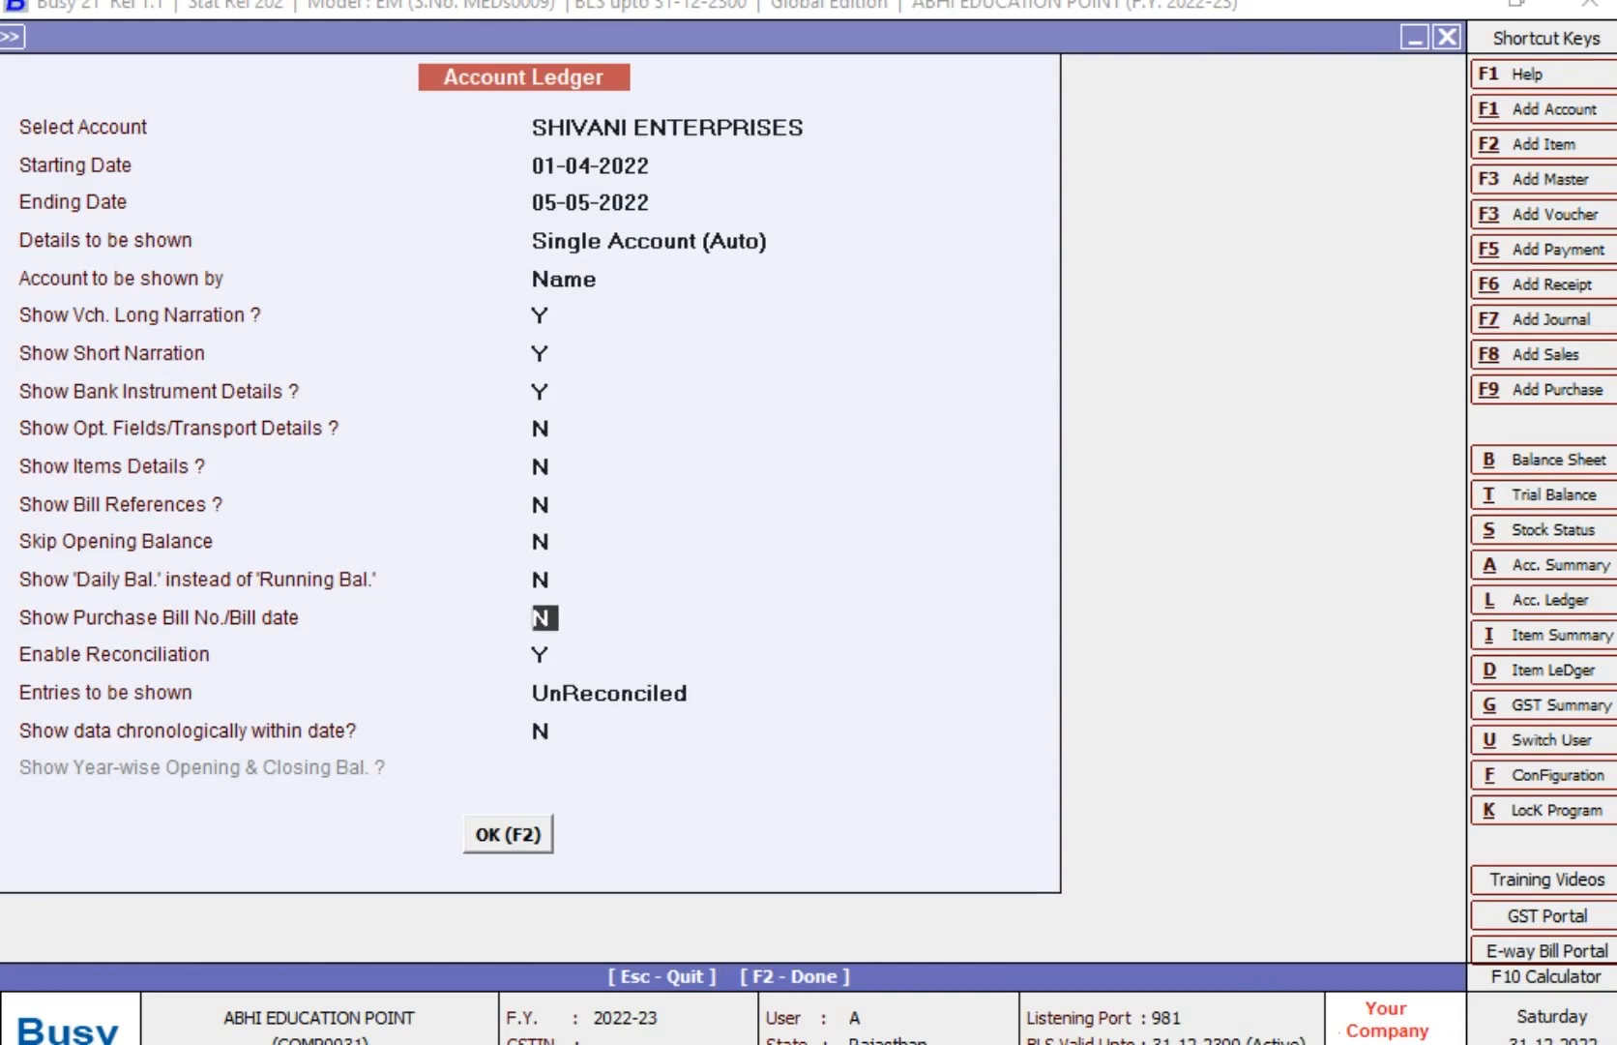
key(Return)
key(Return)
key(Up)
key(Return)
key(Return)
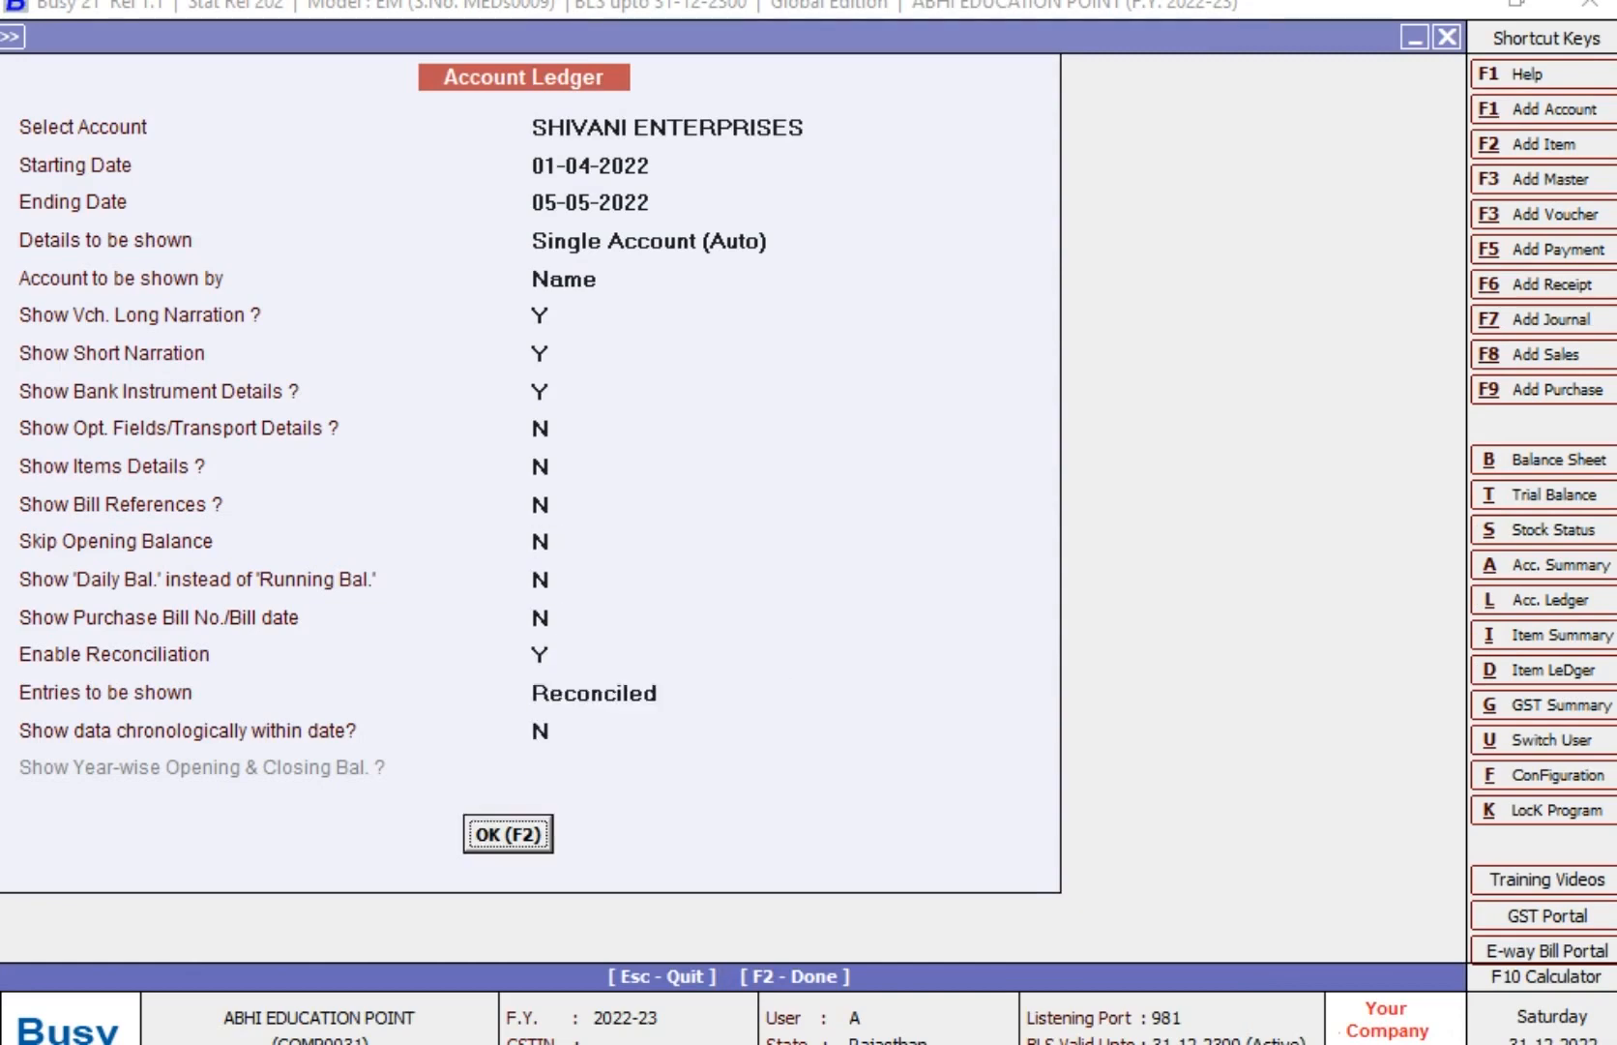
key(Return)
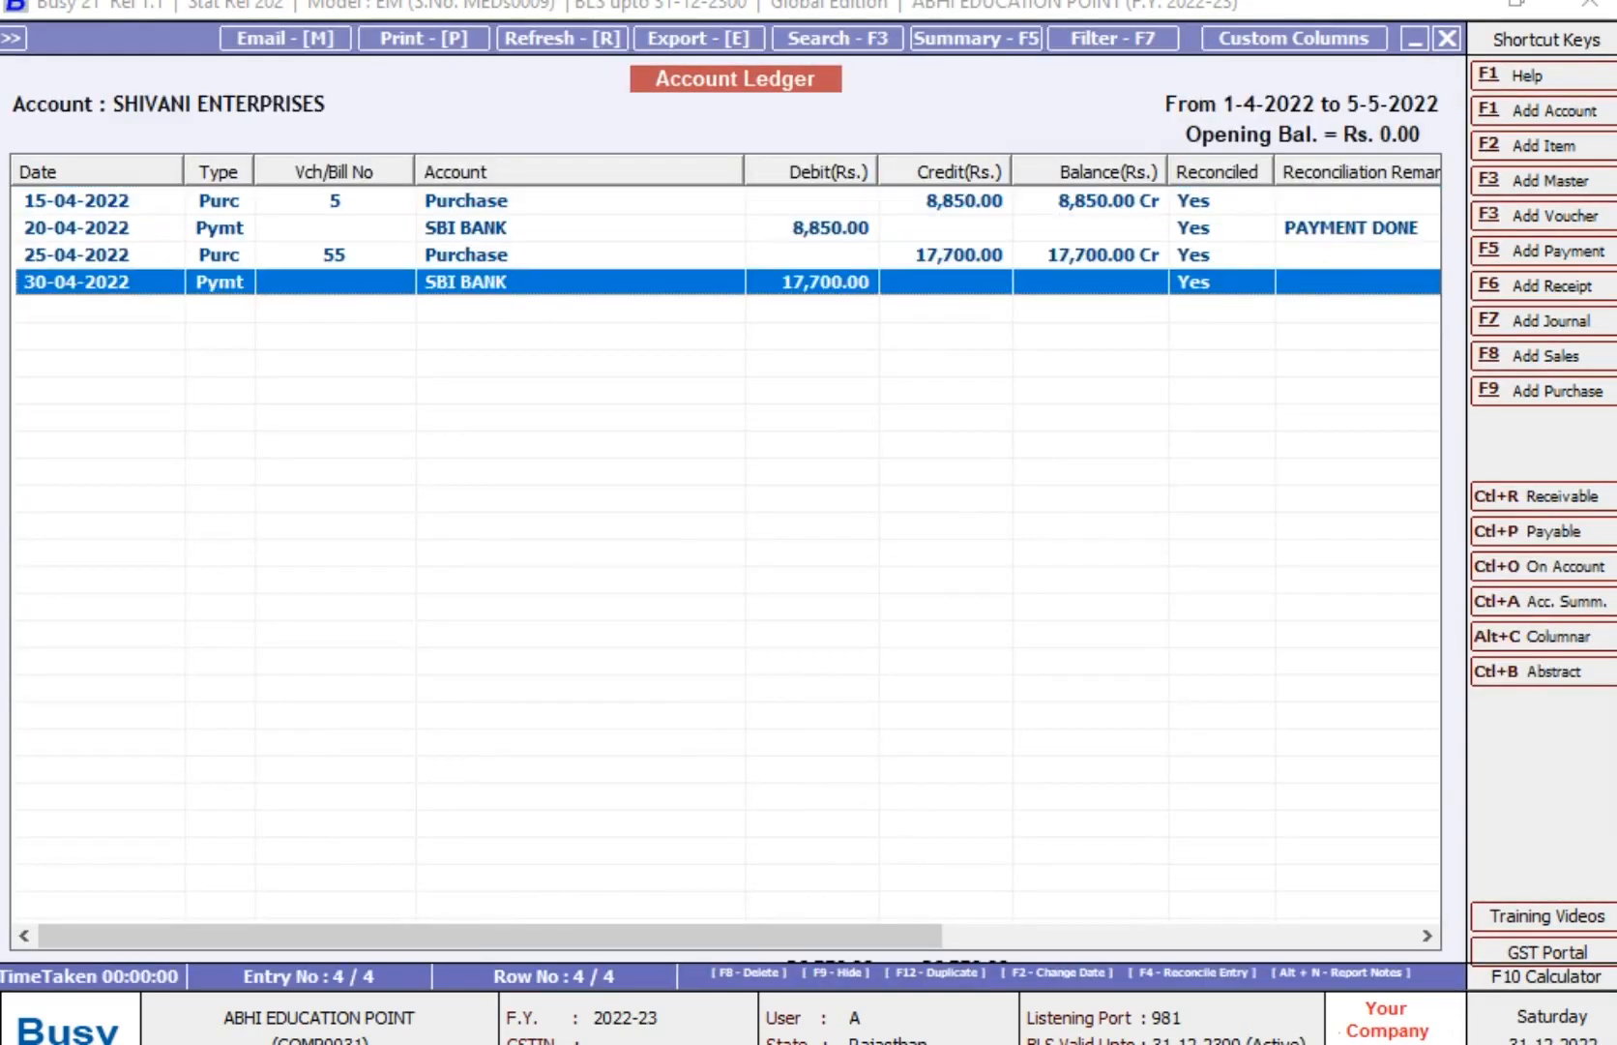
- Review the reconciled purchase and SBI BANK payment entries in the SHIVANI ENTERPRISES ledger
key(Up)
key(Up)
key(Up)
key(Down)
key(Down)
key(Down)
key(Up)
key(Up)
key(Up)
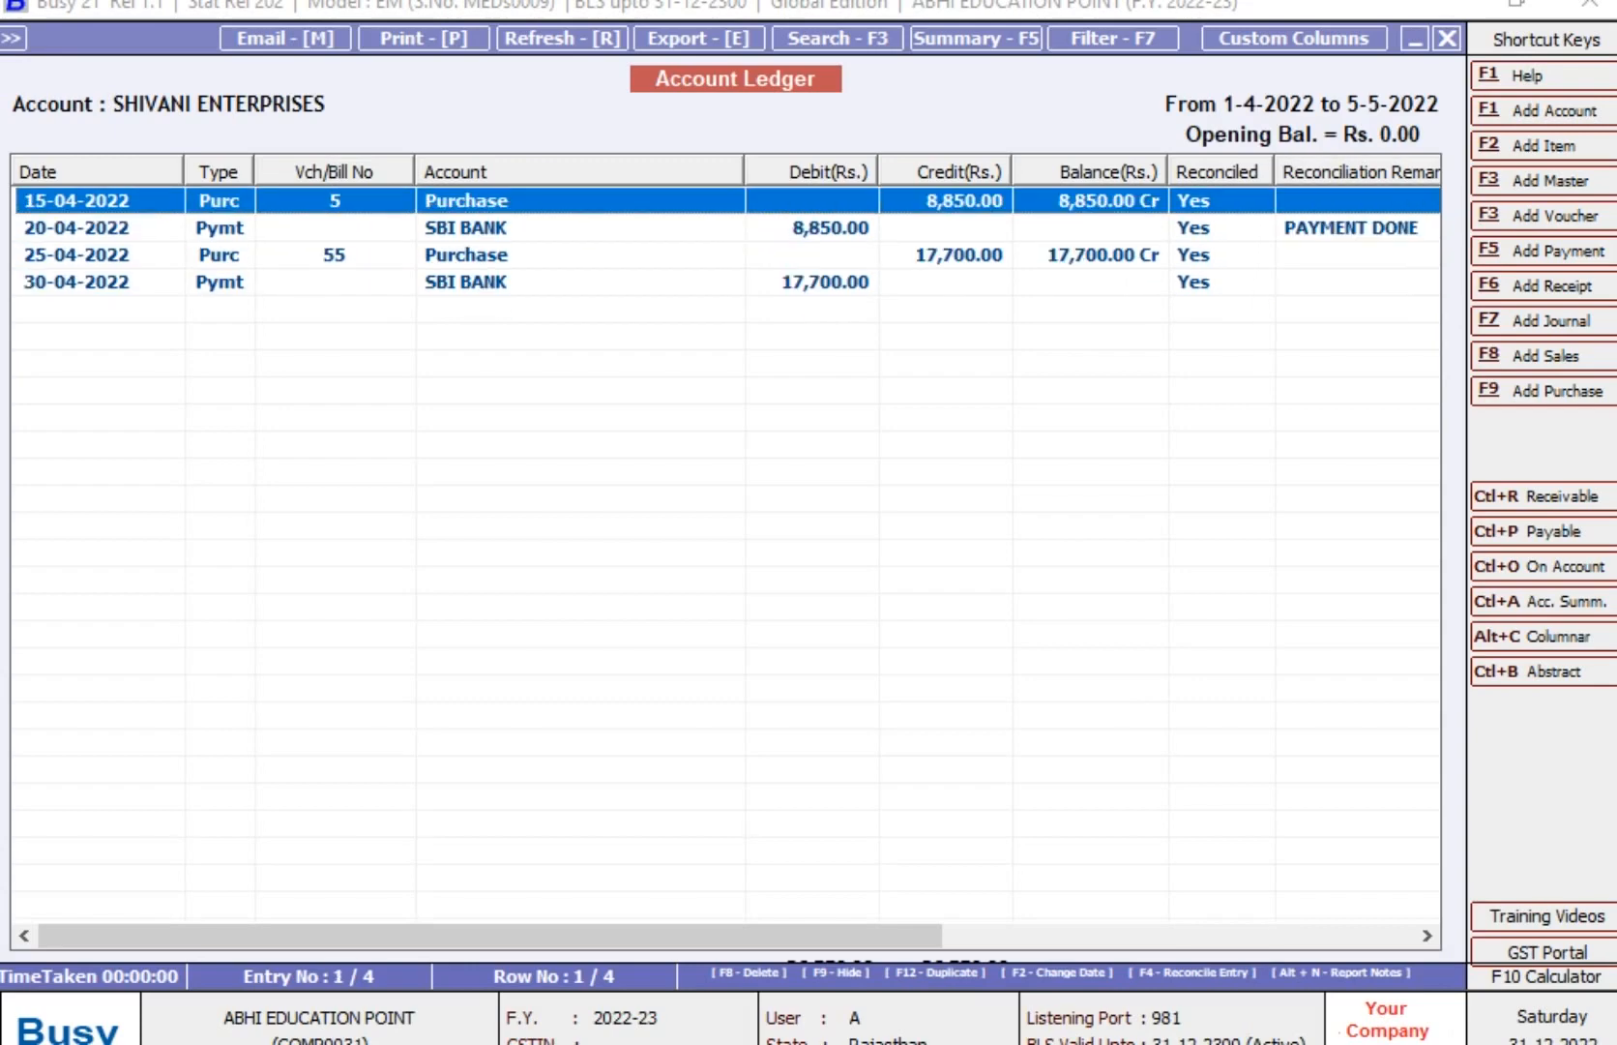
key(Down)
key(Down)
key(Down)
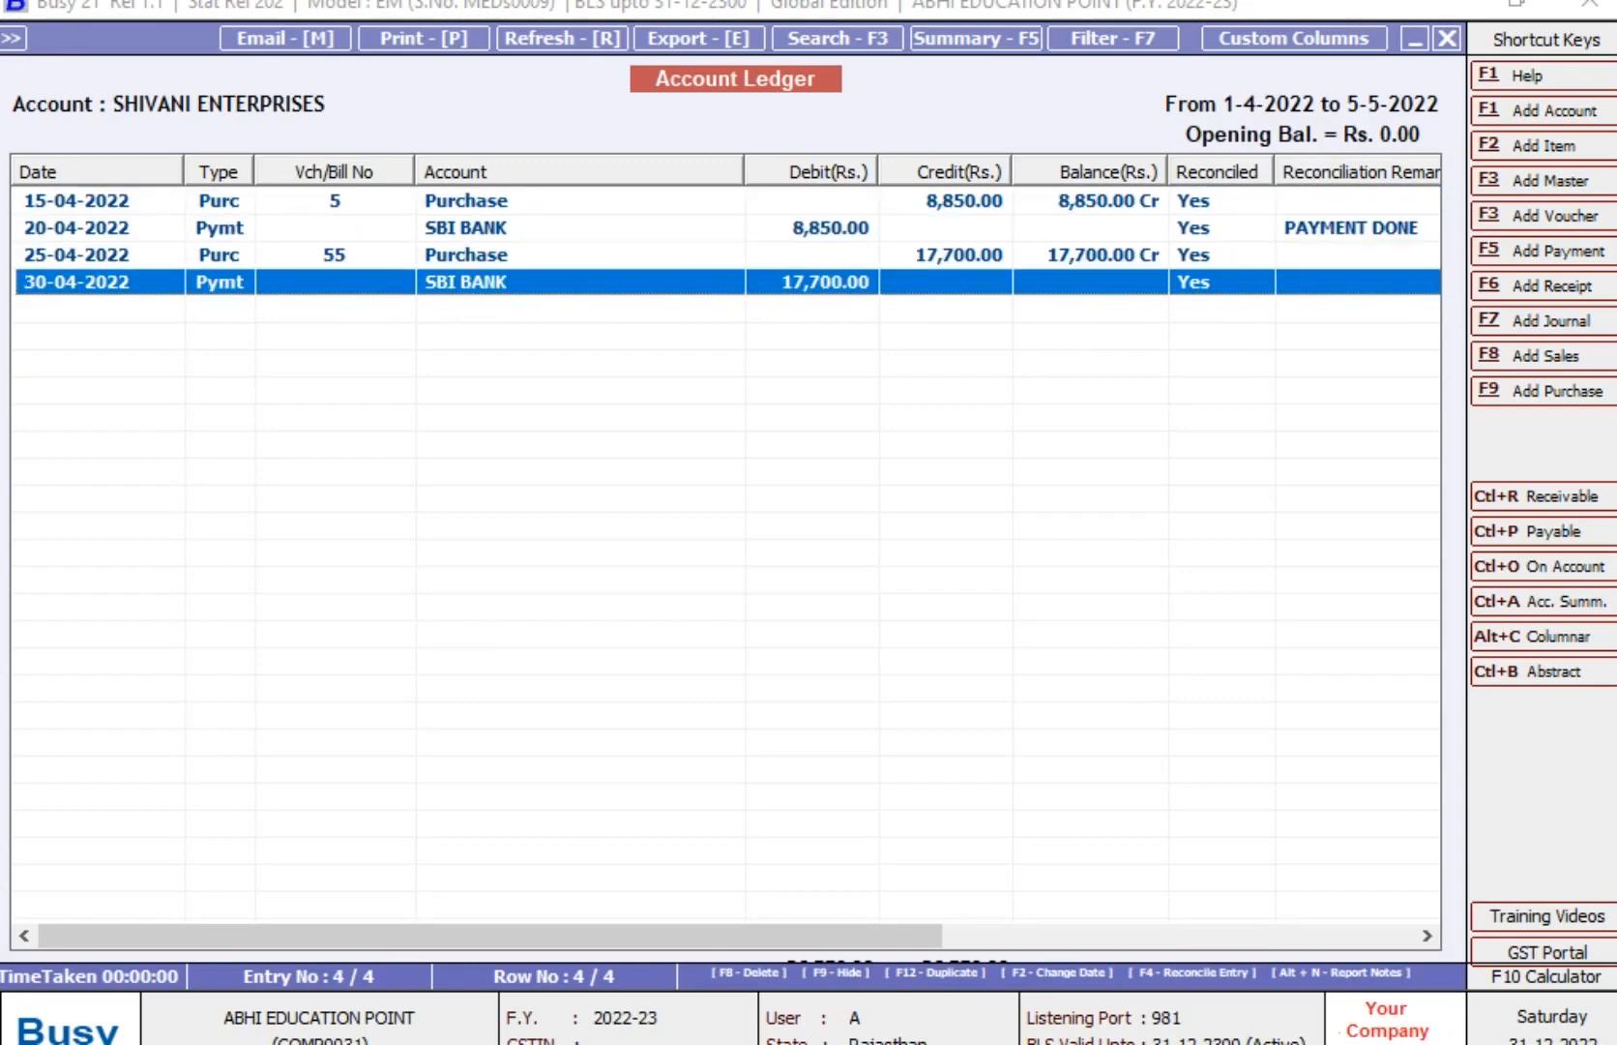
- Reopen the ledger report options, set the entries to be shown to ALL and display the ledger
key(Escape)
key(Return)
key(Return)
key(Return)
key(Return)
key(Return)
key(Return)
key(Return)
key(Return)
key(Return)
key(Return)
key(Return)
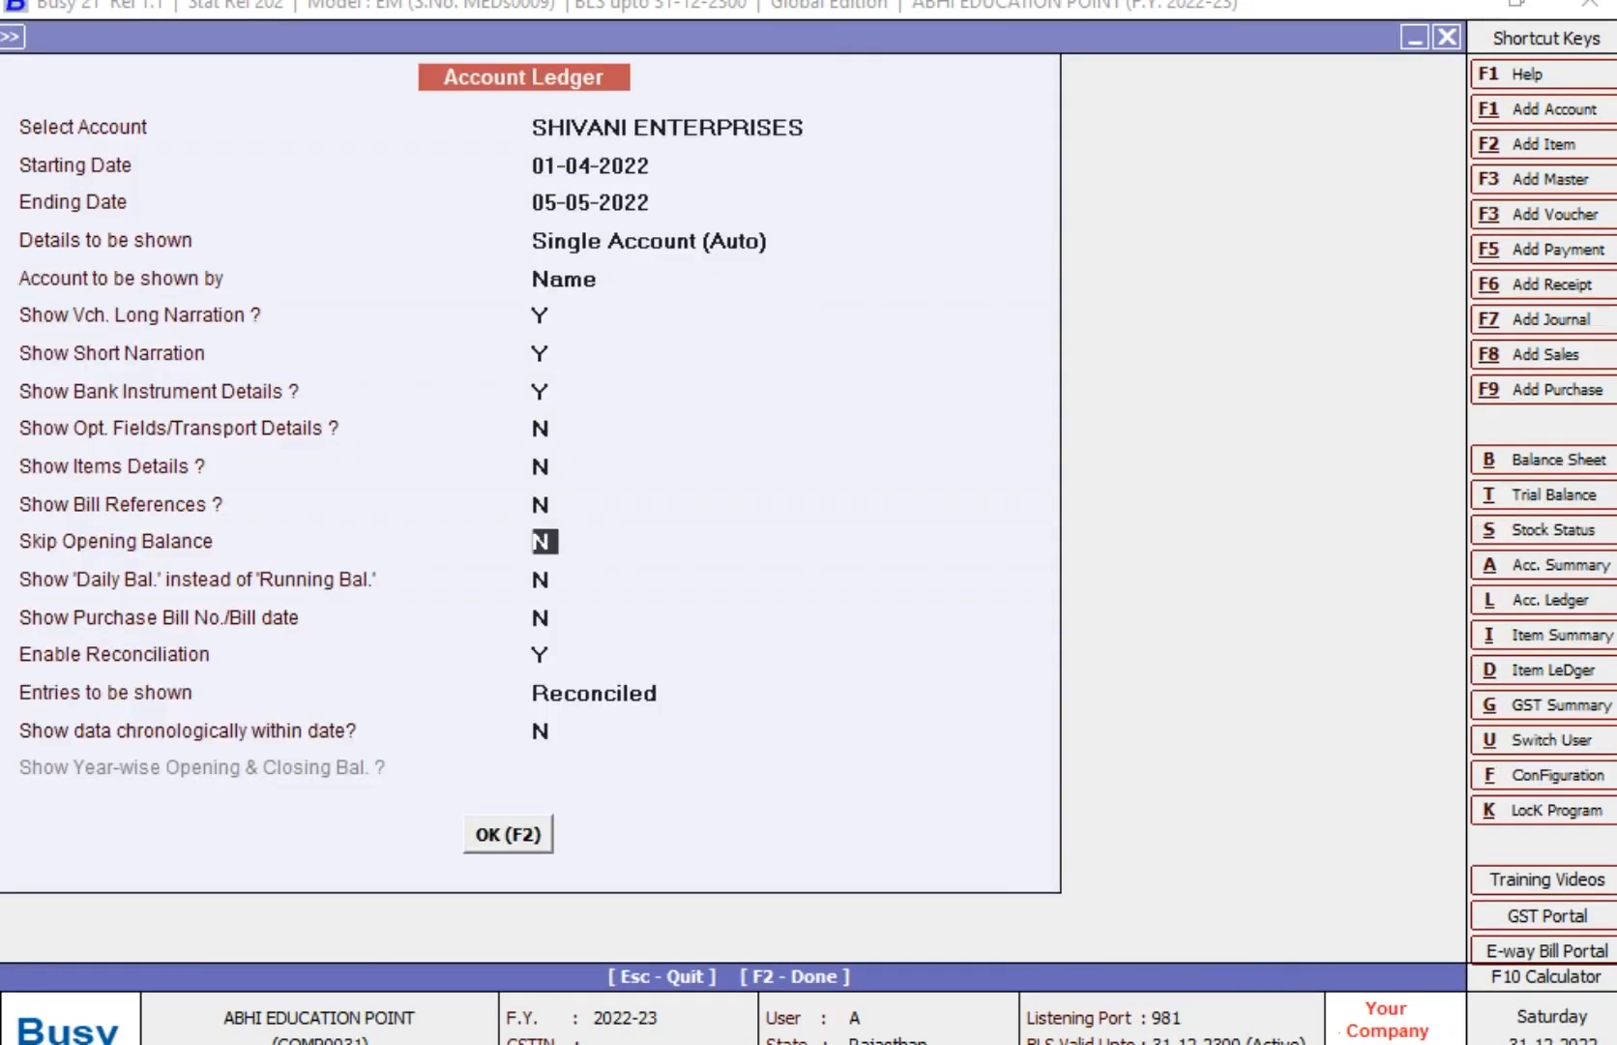
key(Return)
key(Return)
key(Return)
key(Return)
key(Up)
key(Return)
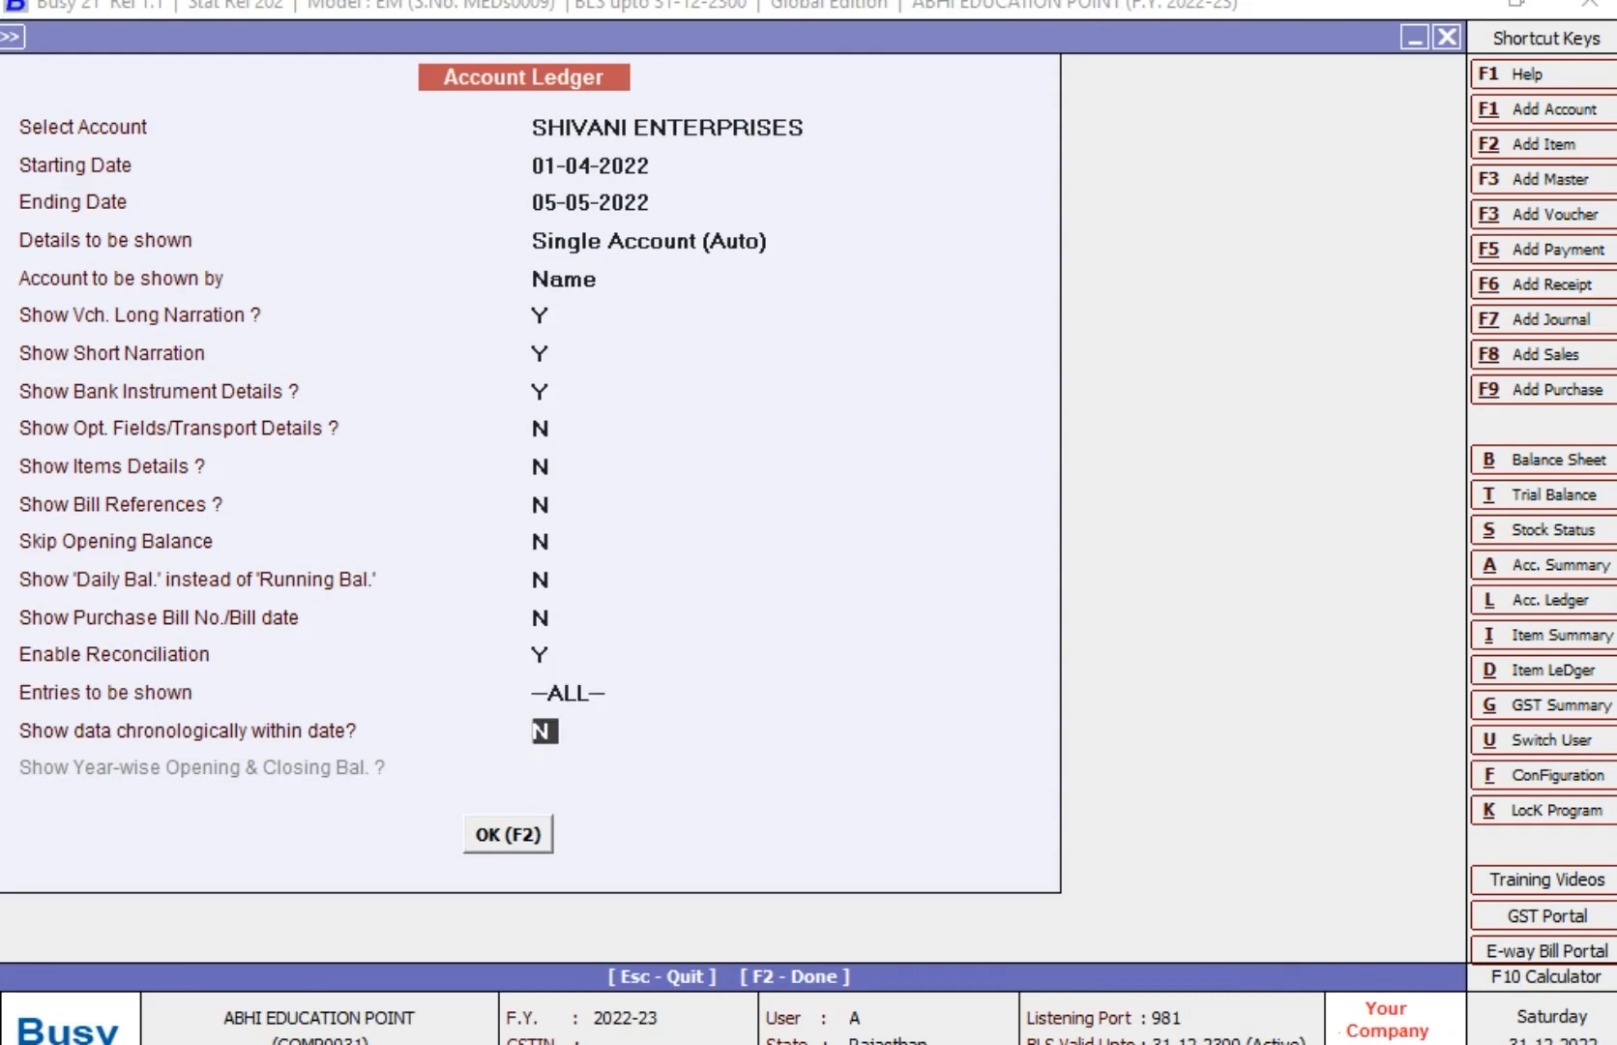
key(Return)
key(Return)
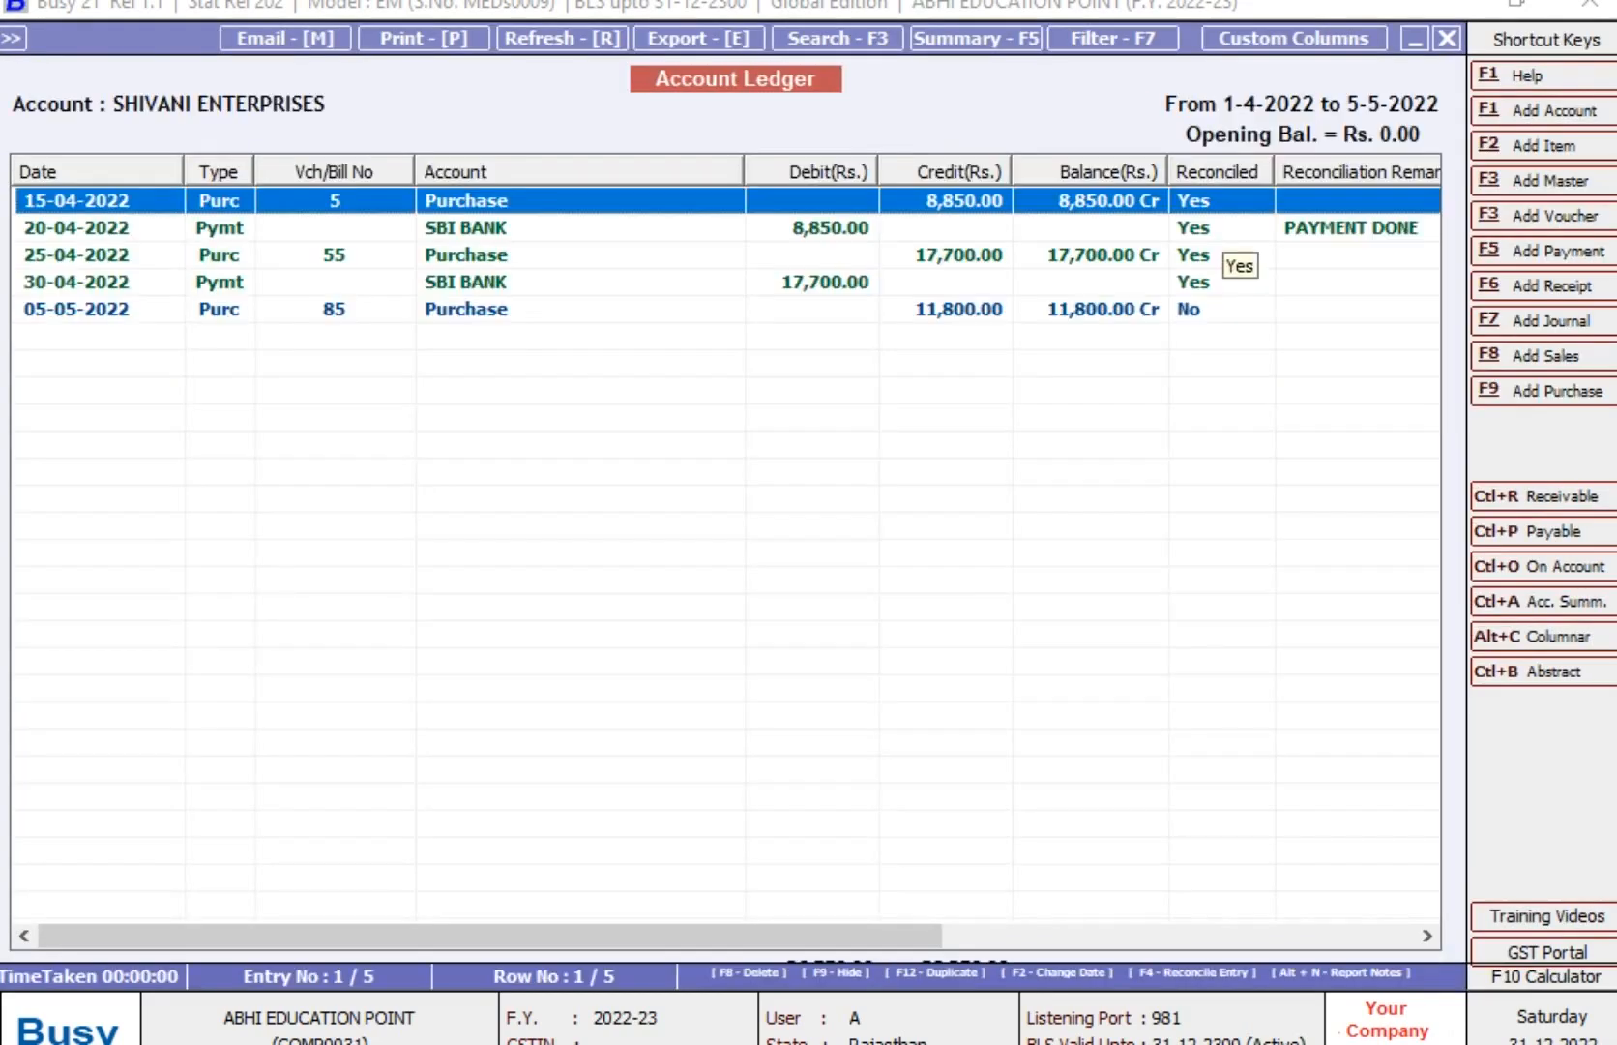
- Go through all ledger entries from 15-04-2022 to 05-05-2022 and compare their reconciliation status and remarks
key(Down)
key(Down)
key(Down)
key(Down)
key(Up)
key(Up)
key(Up)
key(Up)
key(Down)
key(Down)
key(Down)
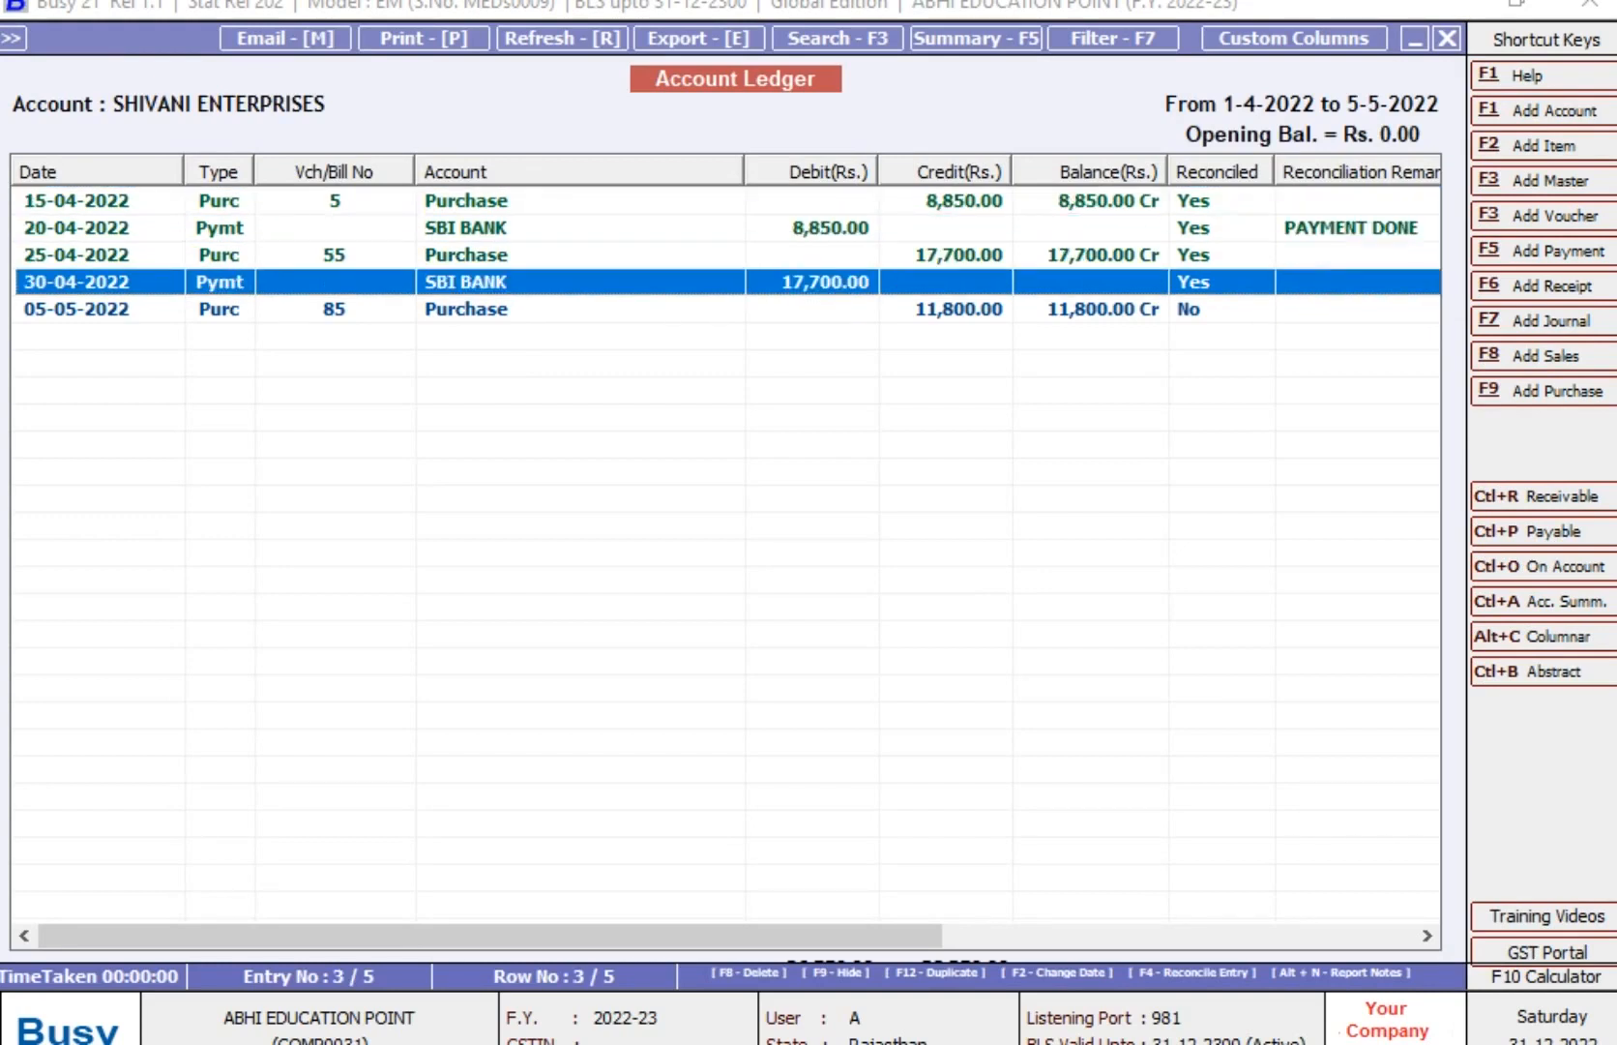
key(Up)
key(Up)
key(Up)
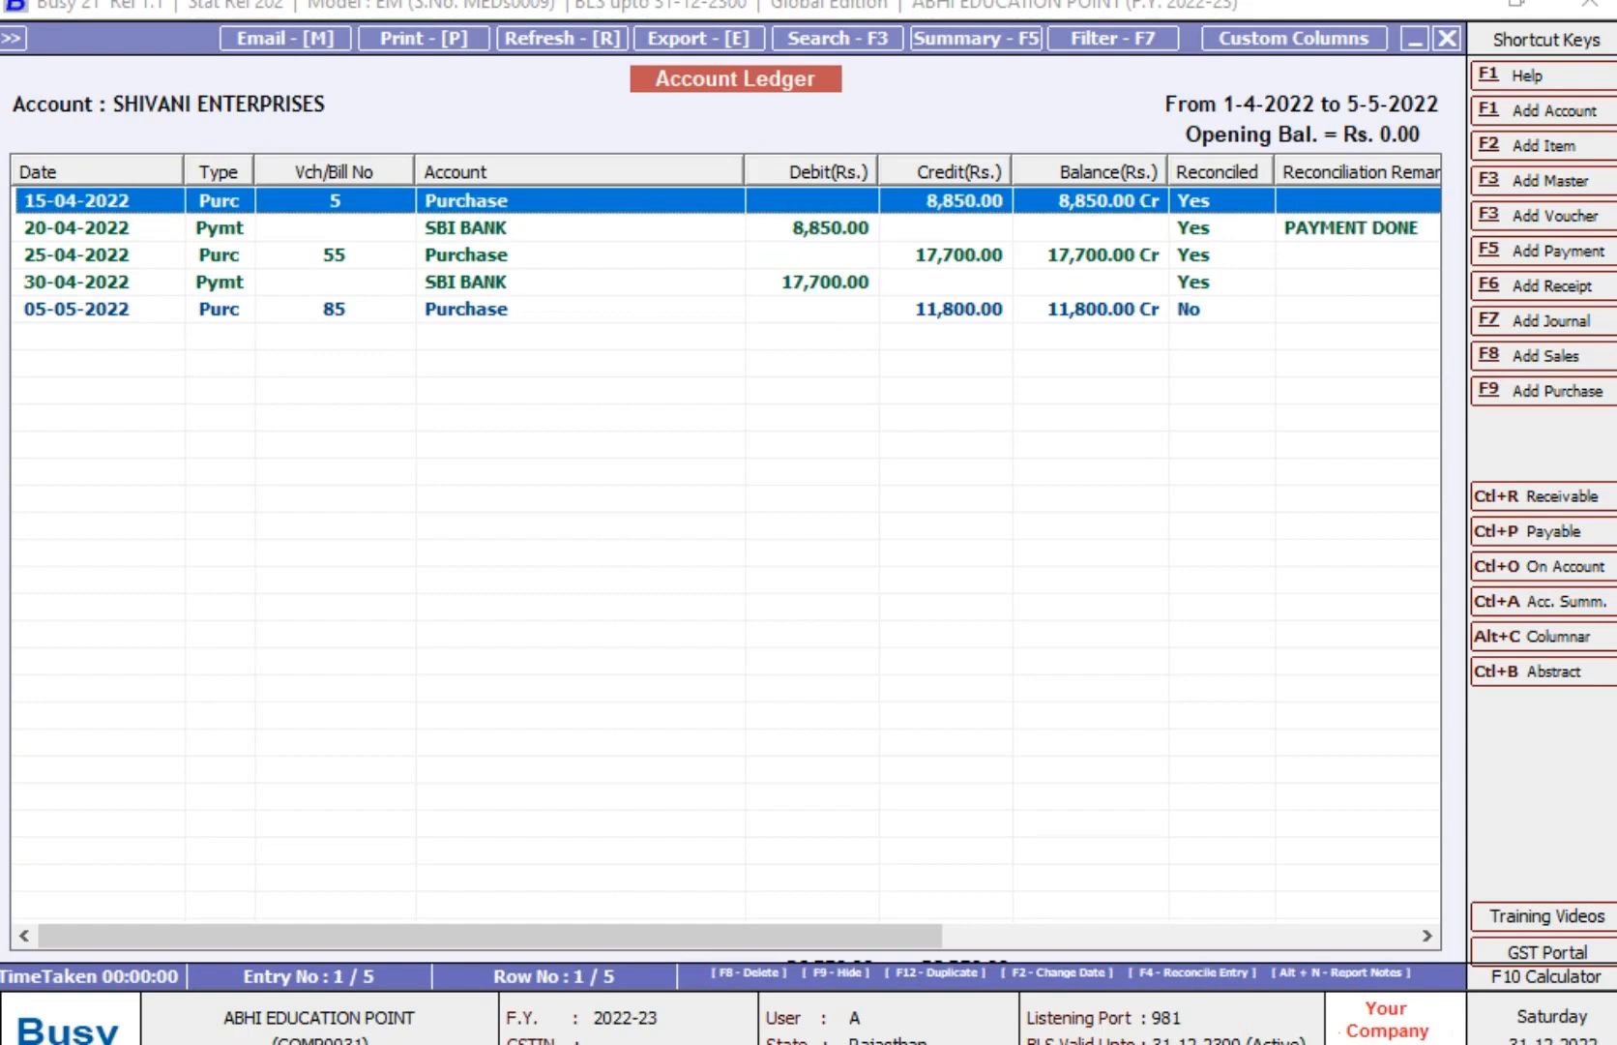
key(Down)
key(Down)
key(Down)
key(Down)
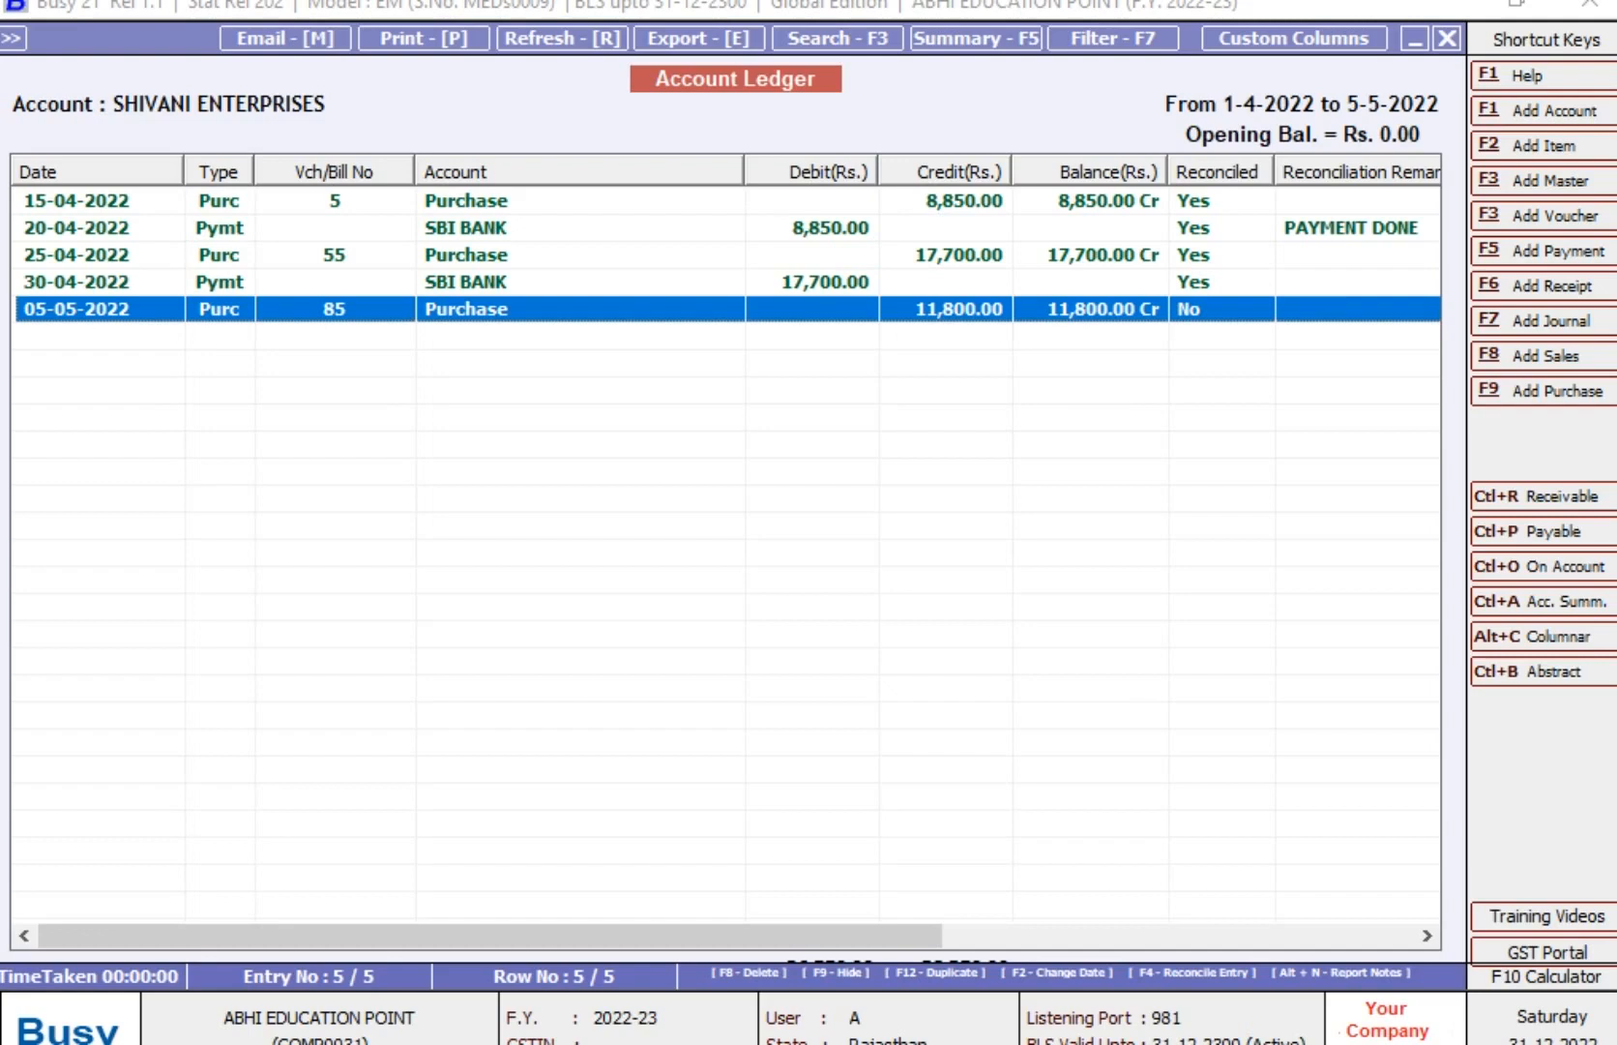
key(Up)
key(Up)
key(Up)
key(Up)
key(Down)
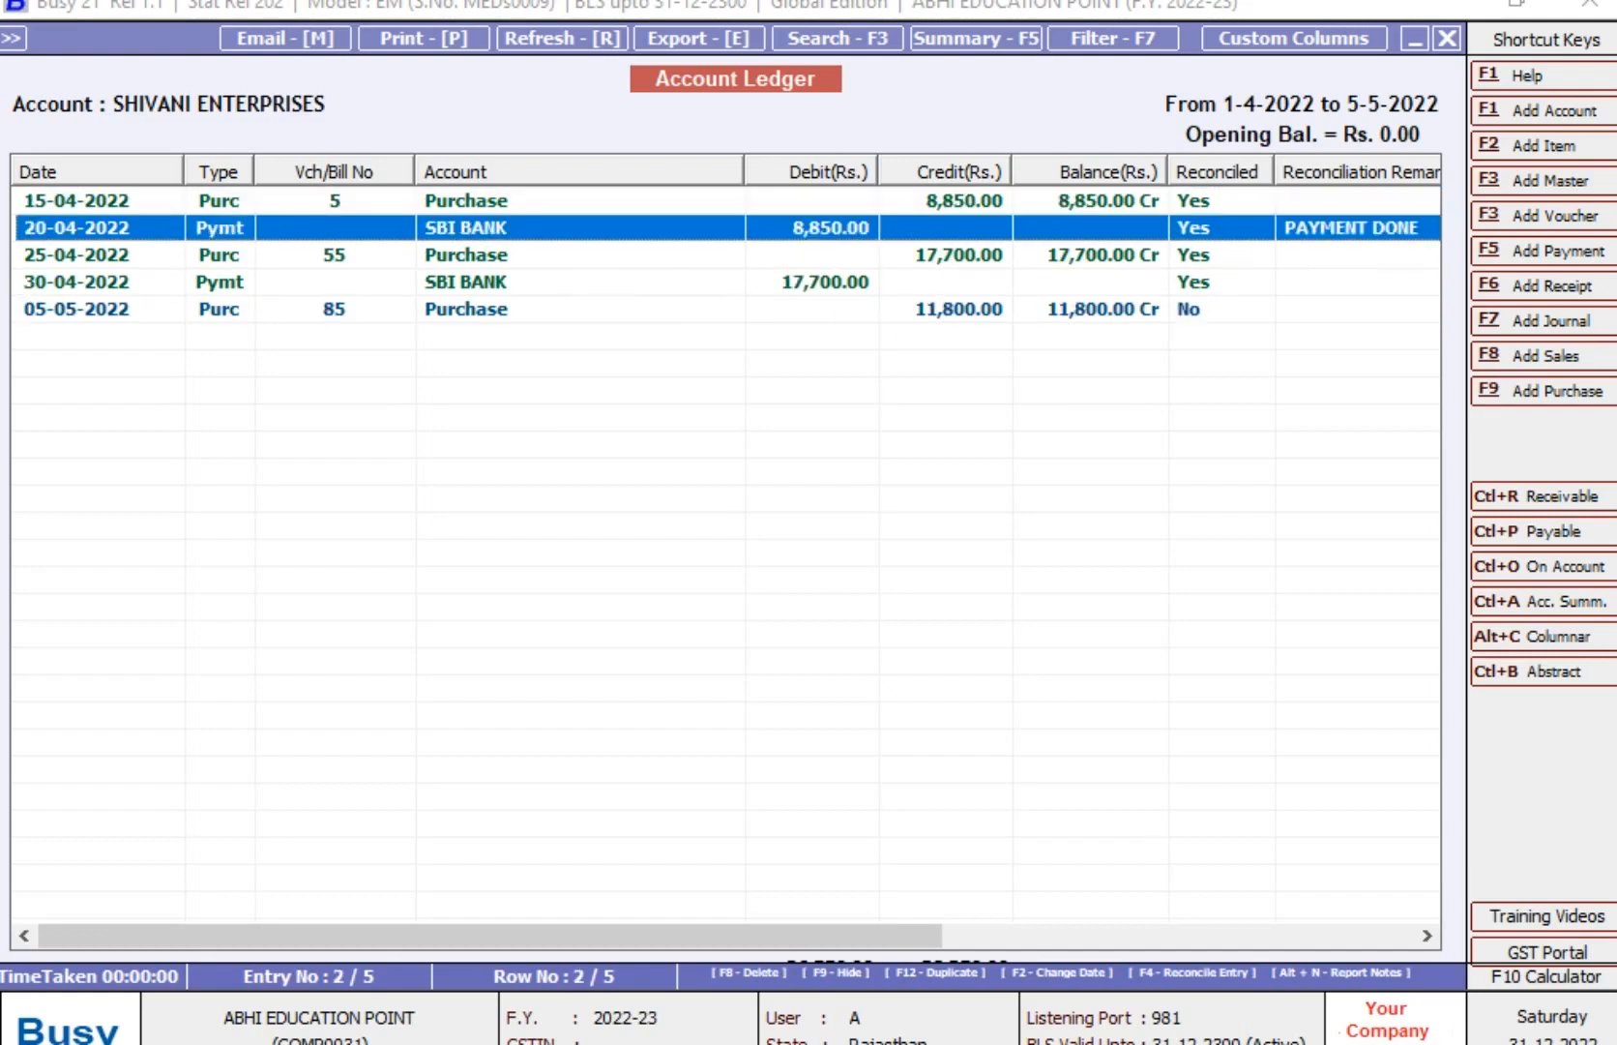
key(Down)
key(Down)
key(Down)
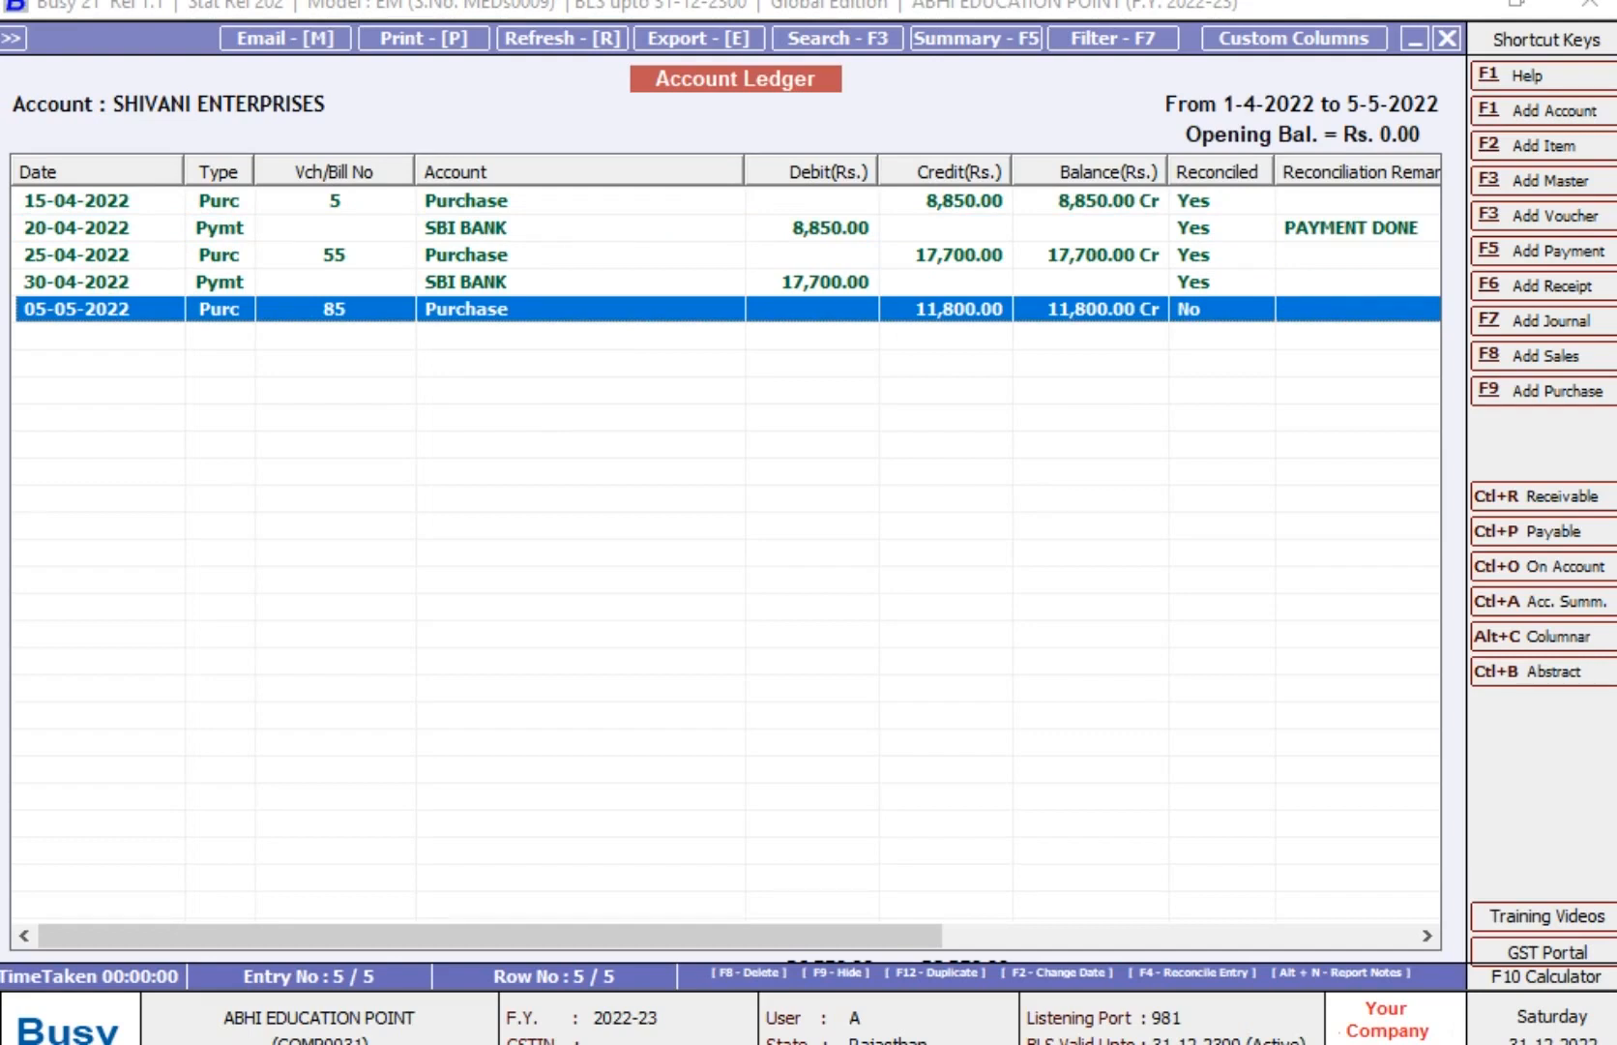
- Go back to the ledger report options and display only the UnReconciled entries of SHIVANI ENTERPRISES
key(Escape)
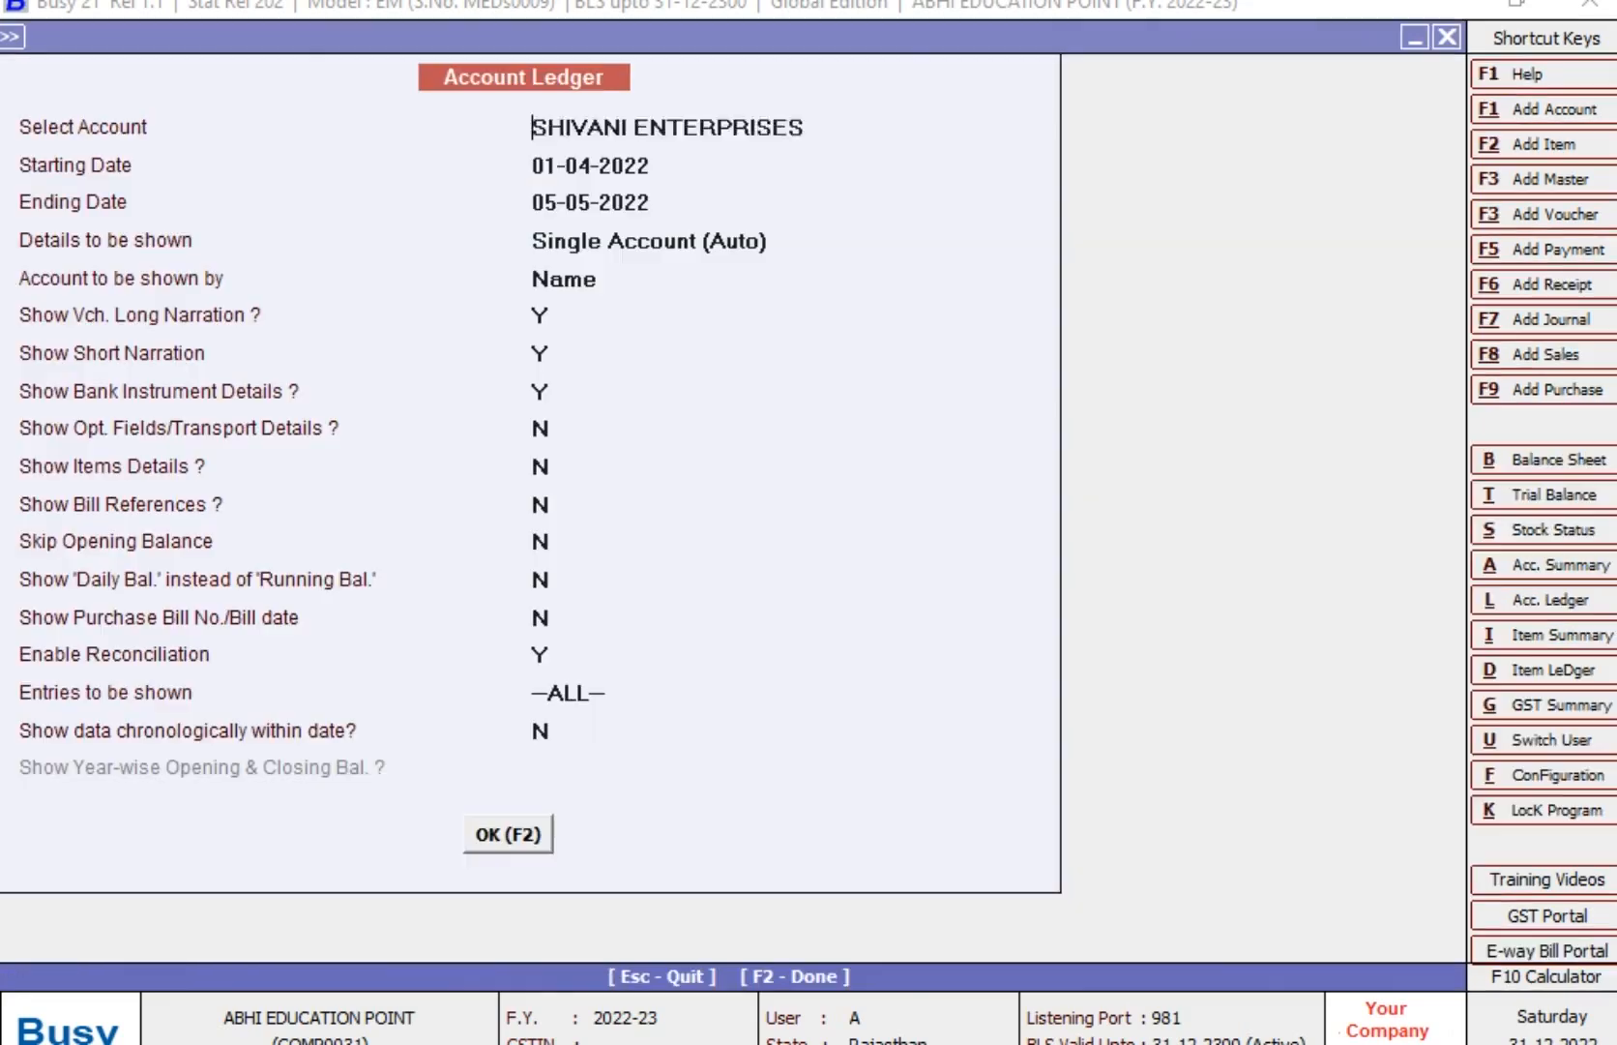
key(Return)
key(Return)
key(Return)
key(Return)
key(Return)
key(Return)
key(Return)
key(Return)
key(Return)
key(Return)
key(Return)
key(Return)
key(Return)
key(Return)
key(Return)
key(Down)
key(Down)
key(Return)
key(Return)
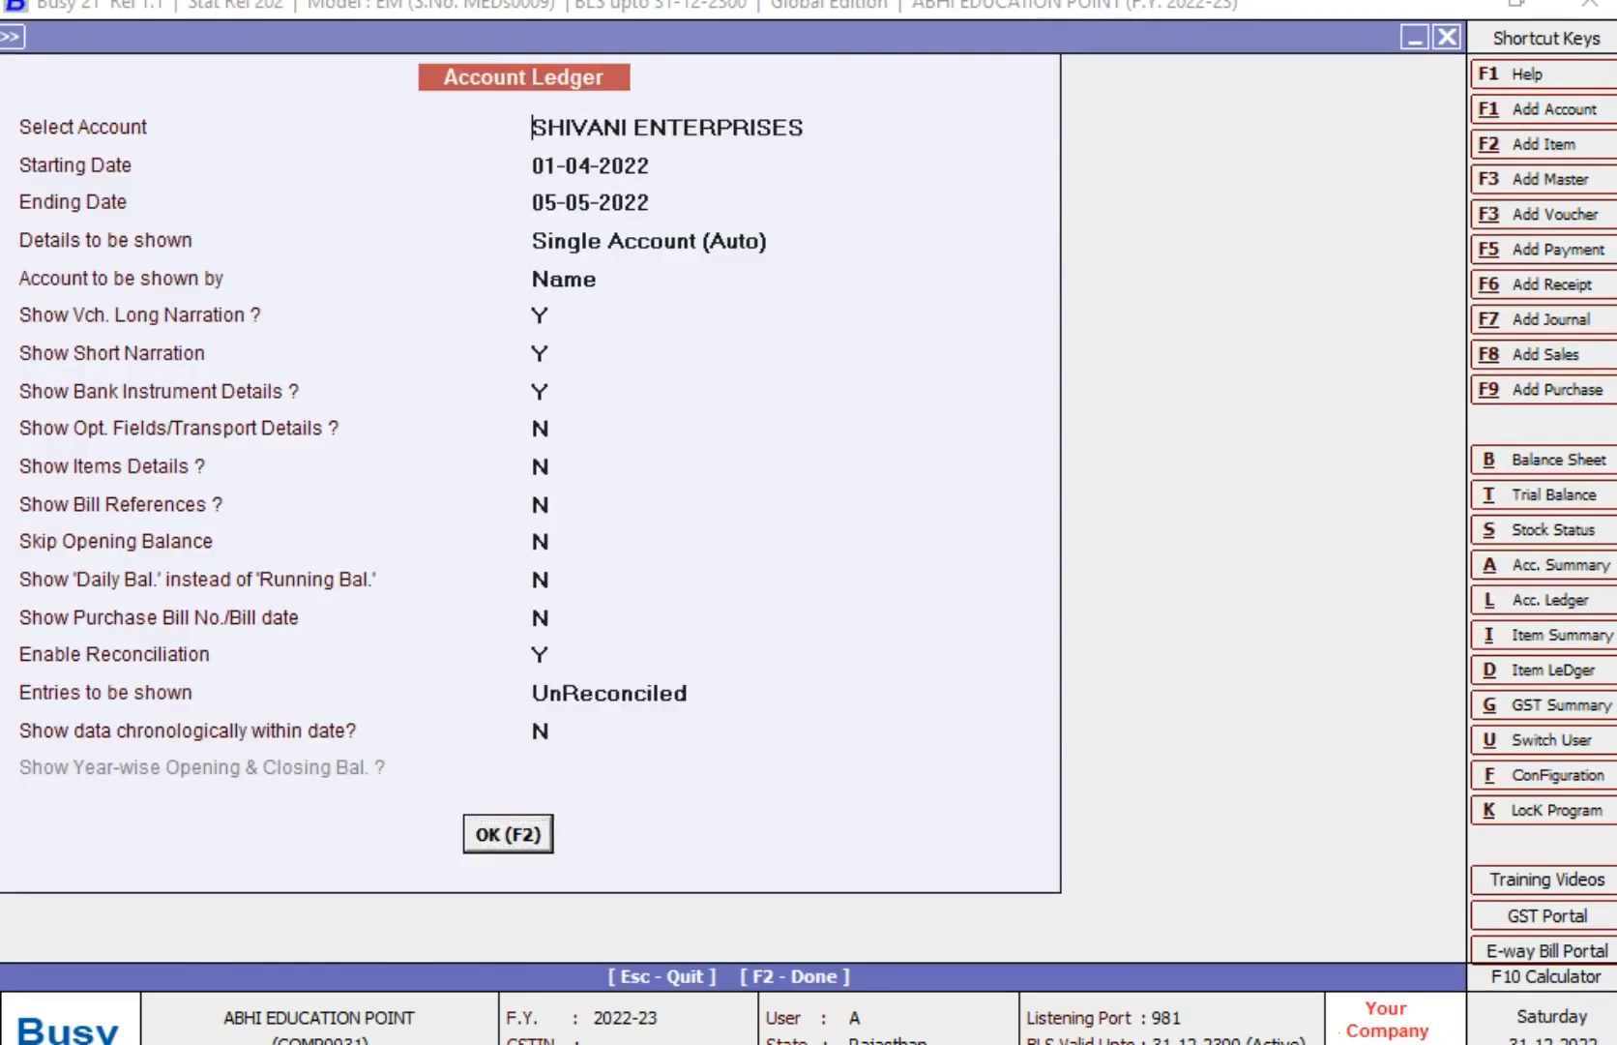
key(Return)
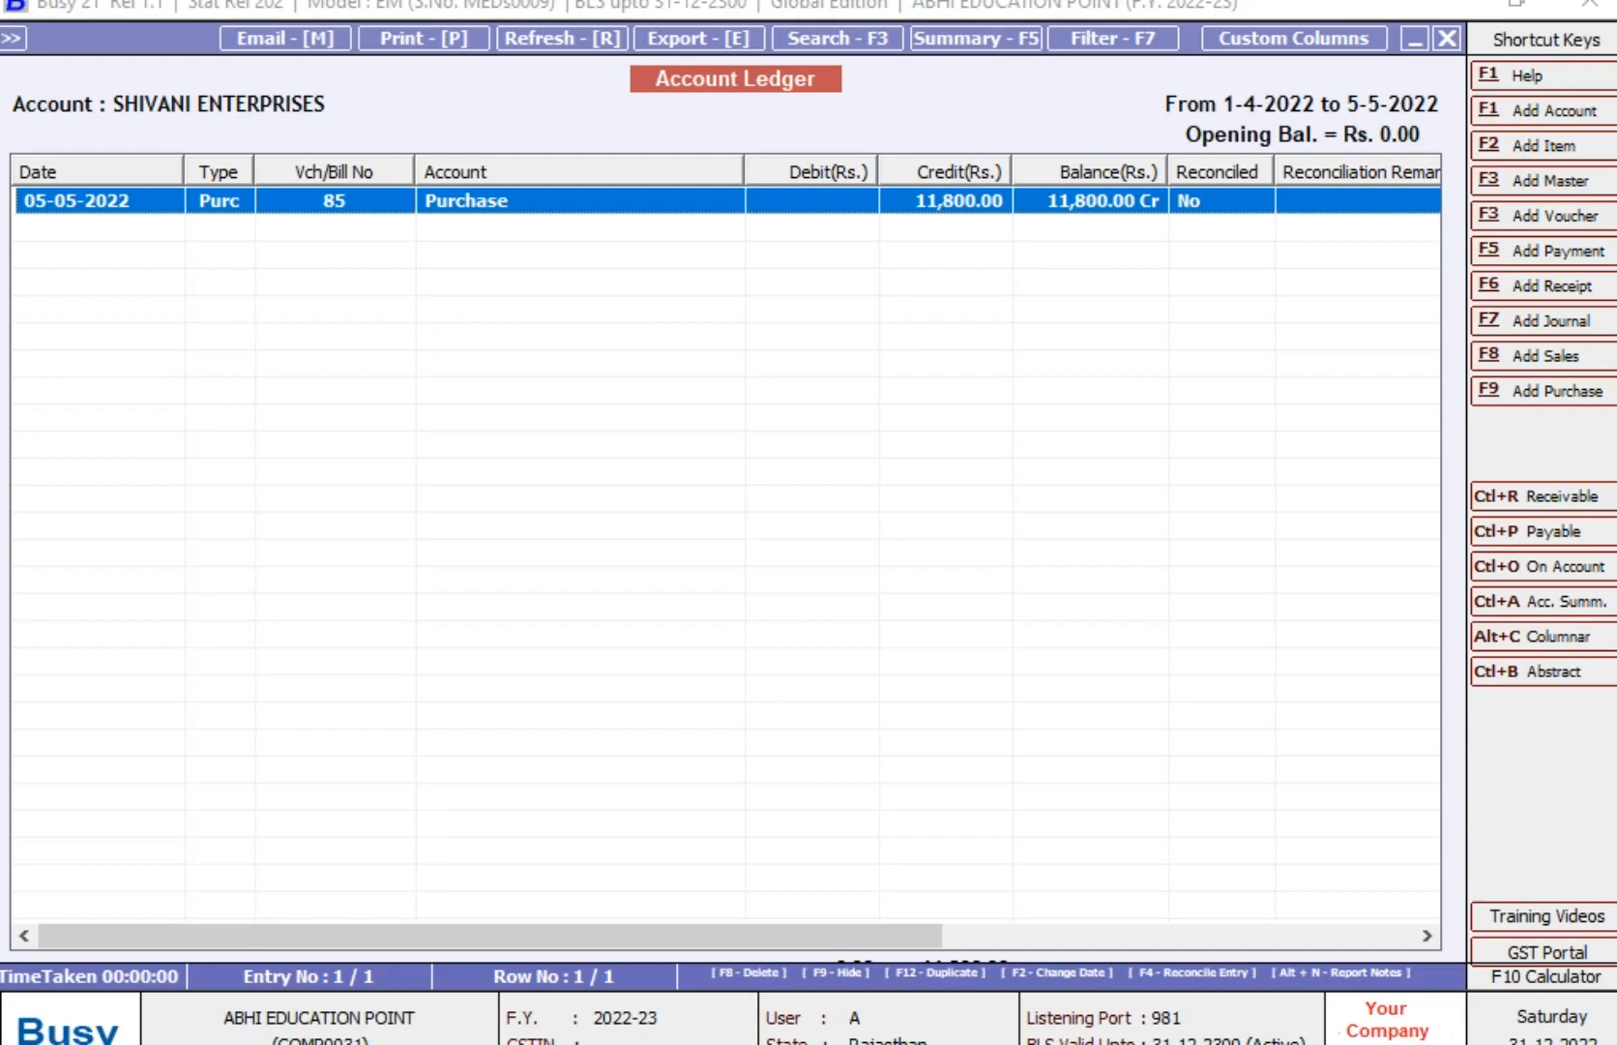
- Change the entries to be shown to Reconciled, display the ledger and close it back to the report options
key(Escape)
key(Return)
key(Return)
key(Return)
key(Return)
key(Return)
key(Return)
key(Return)
key(Return)
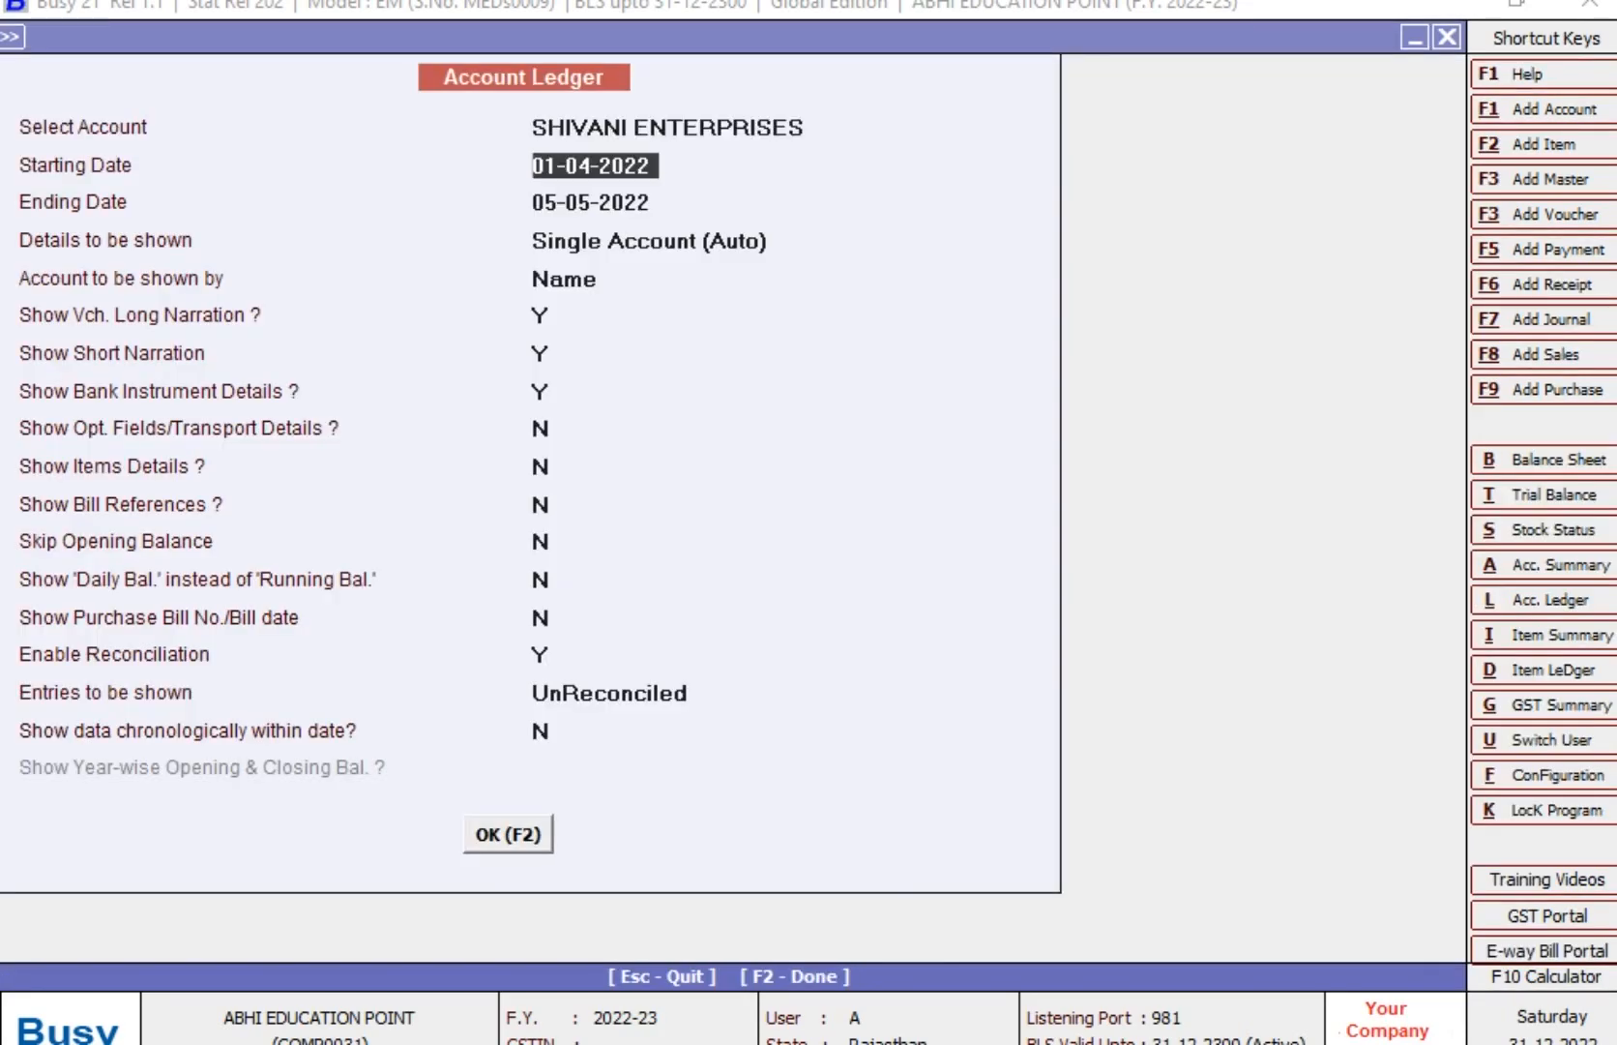
key(Return)
key(Return)
key(Return)
key(Return)
key(Return)
key(Return)
key(Return)
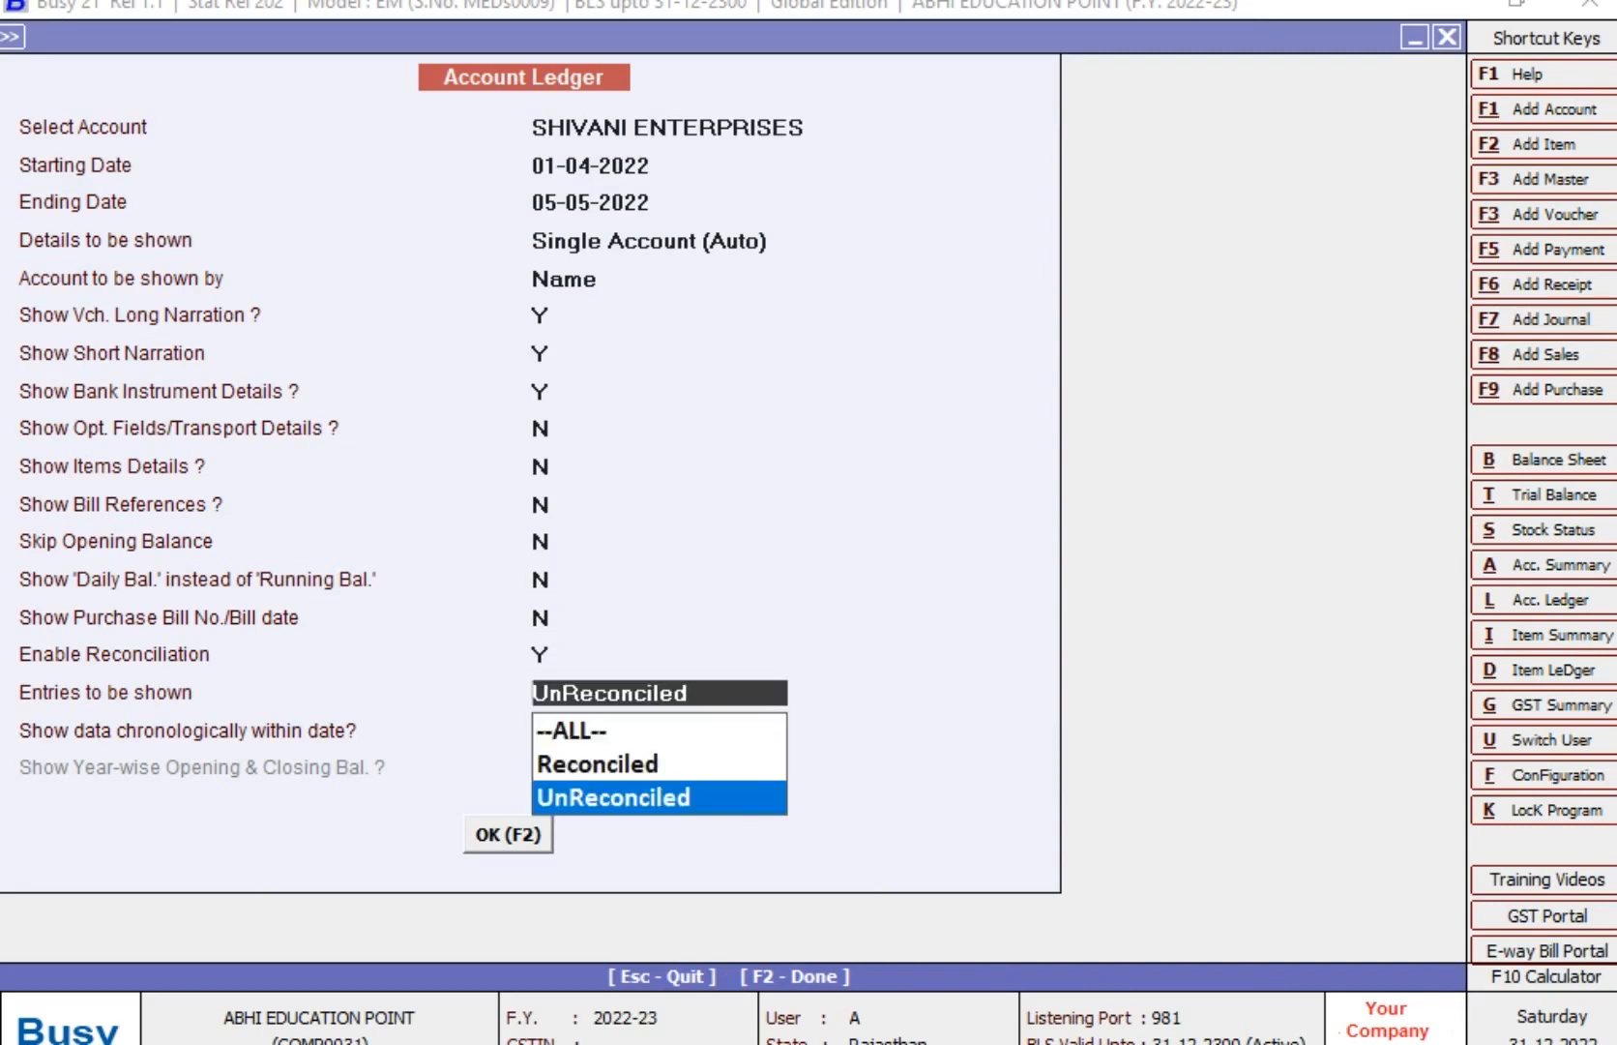
key(Up)
key(Return)
key(Return)
key(Return)
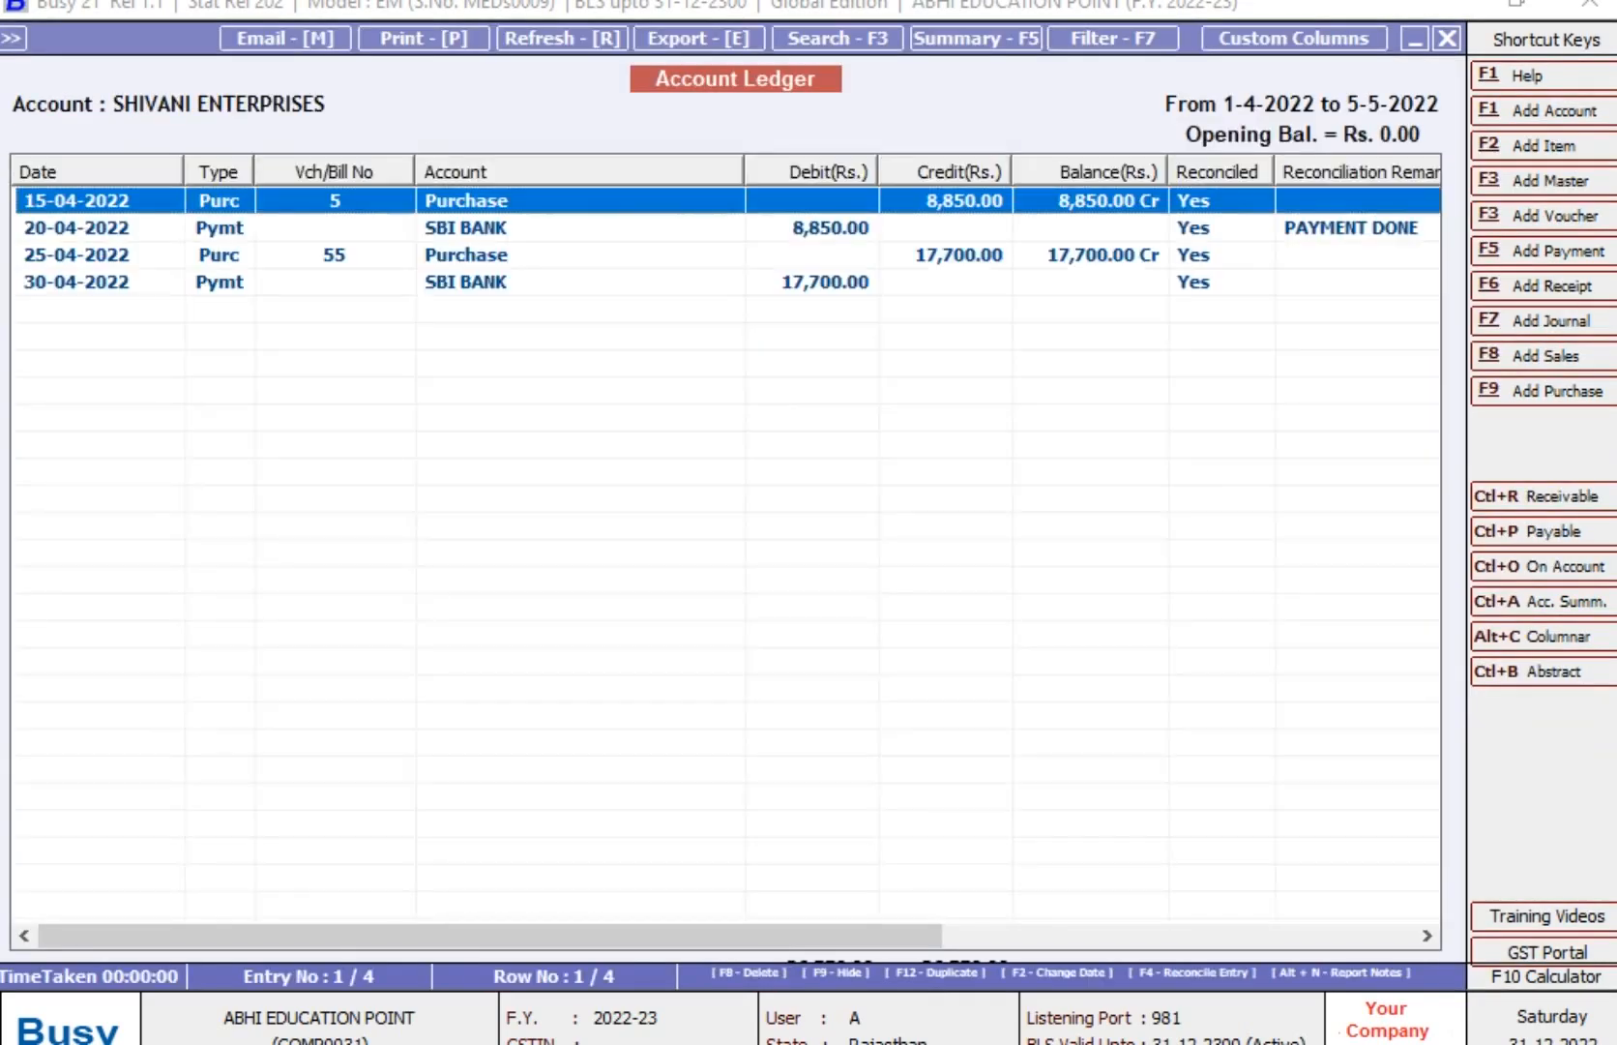
key(Escape)
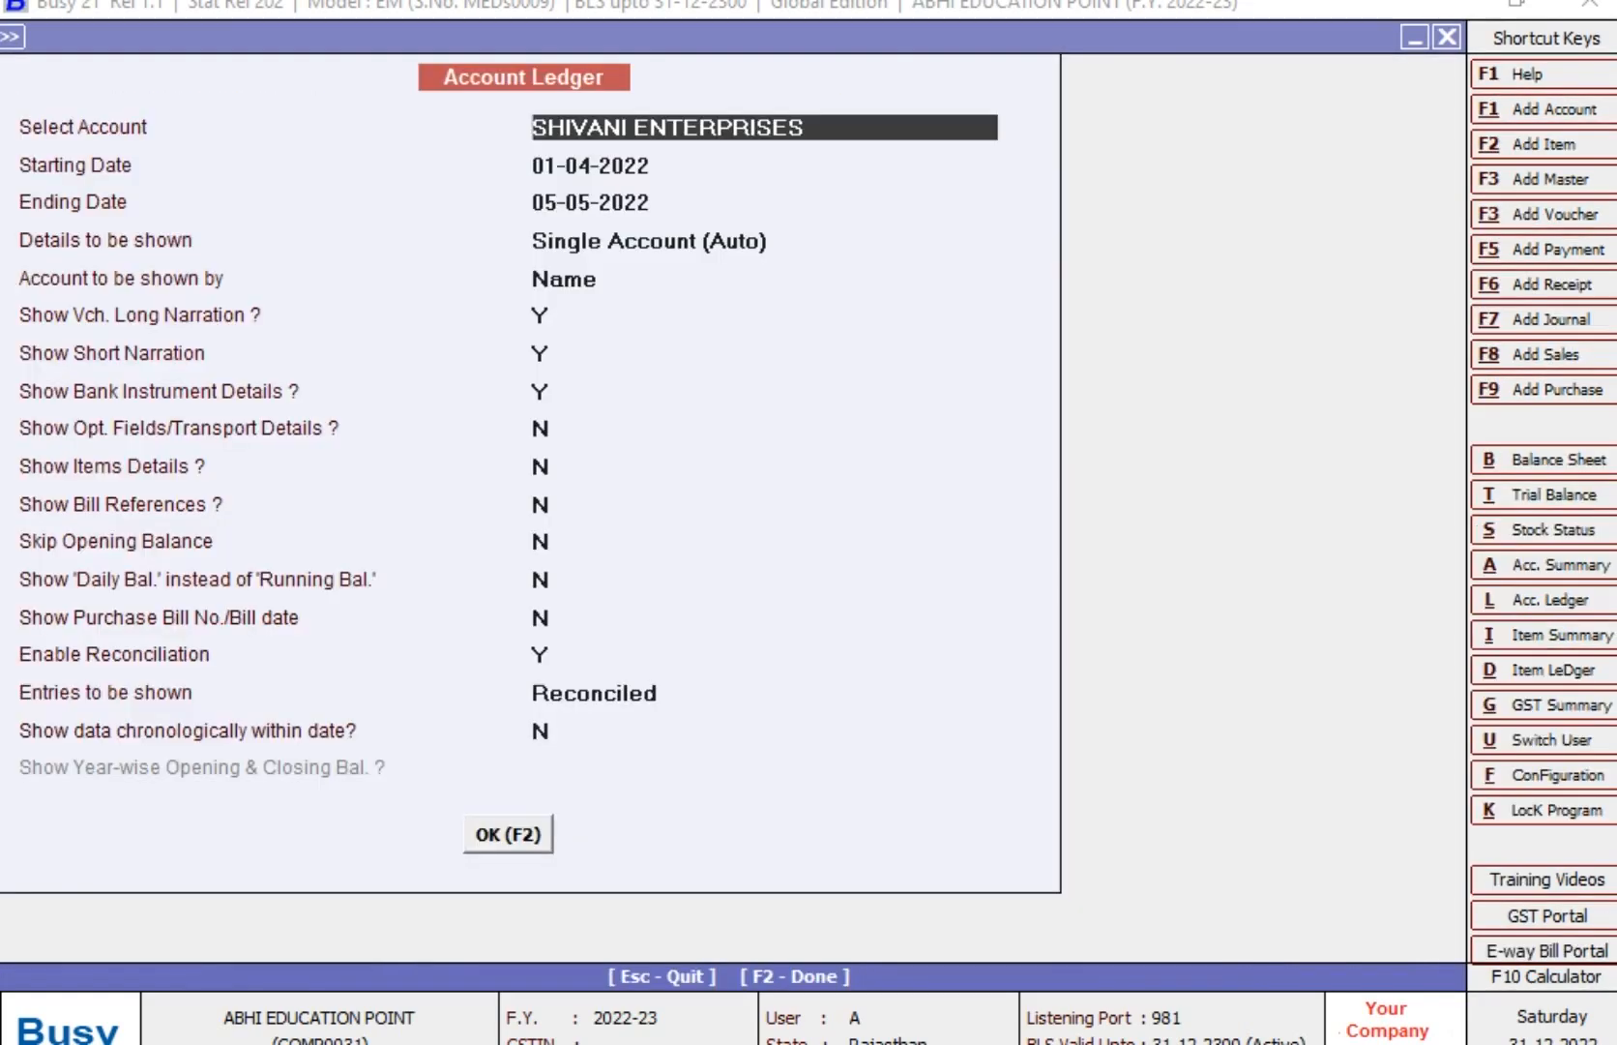